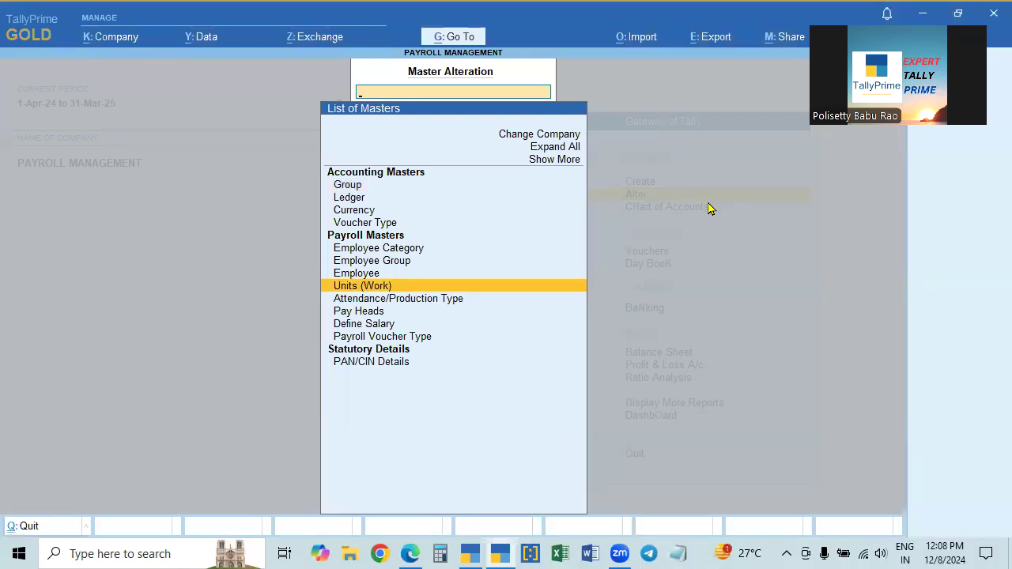
Step: Open the list of pay heads for alteration from the payroll masters
key(Down)
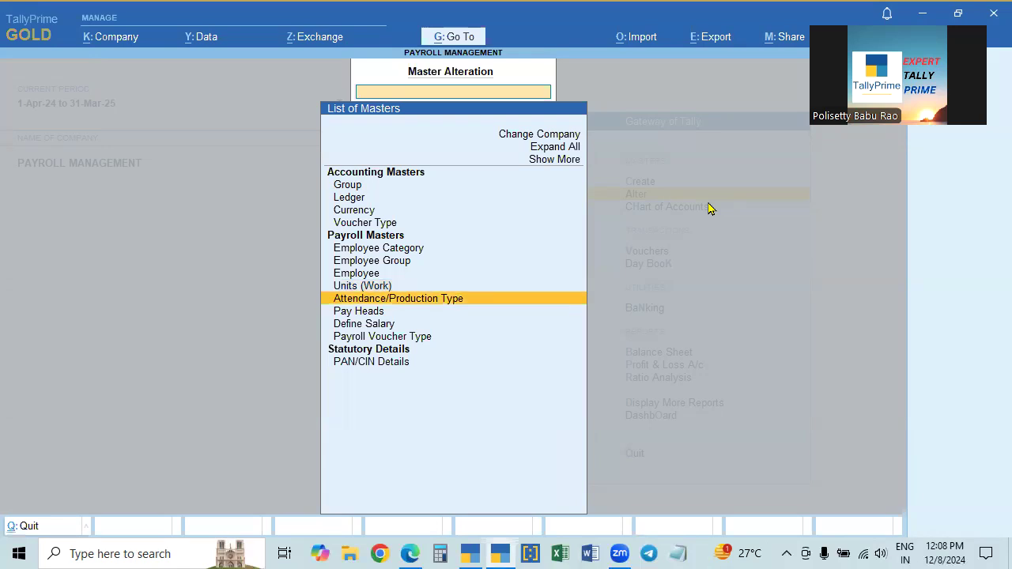
key(Down)
key(Return)
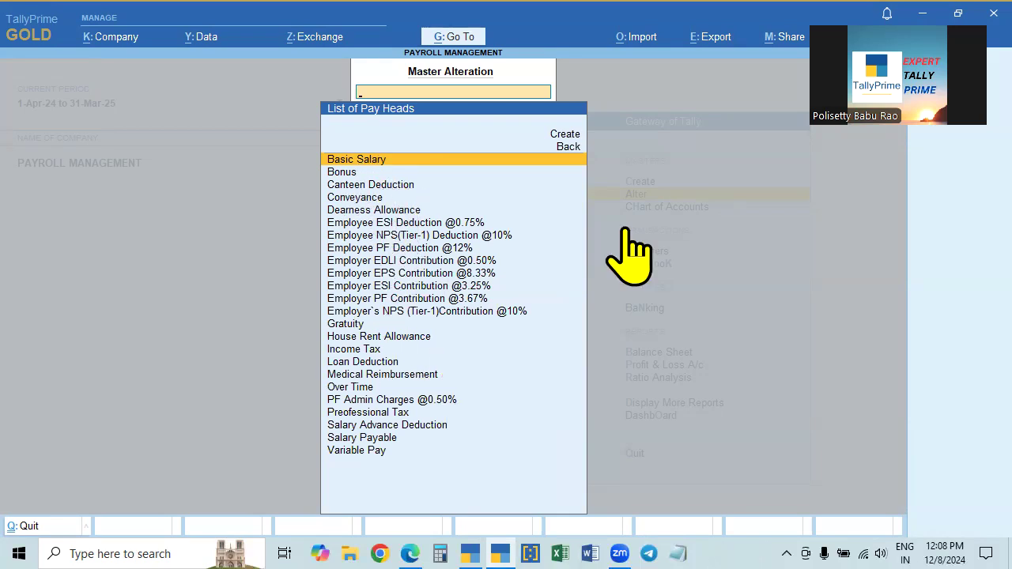
Step: Examine the company's existing pay heads from Basic Salary to Variable Pay, including the statutory deductions, employer contributions and loan and advance deductions
key(Down)
key(Down)
key(Down)
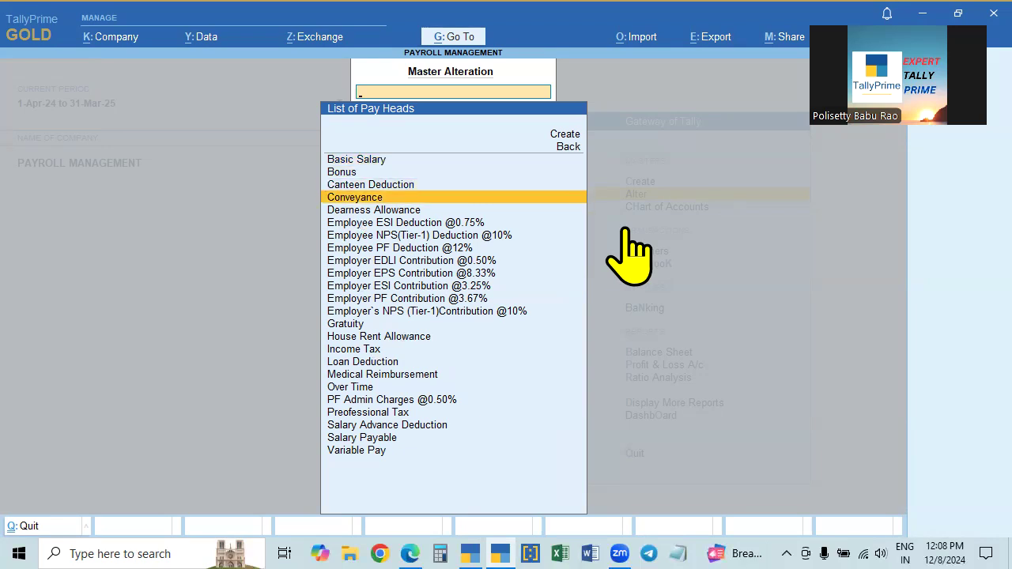
key(Down)
key(Down)
key(Down)
key(Down)
key(Down)
key(Down)
key(Down)
key(Down)
key(Down)
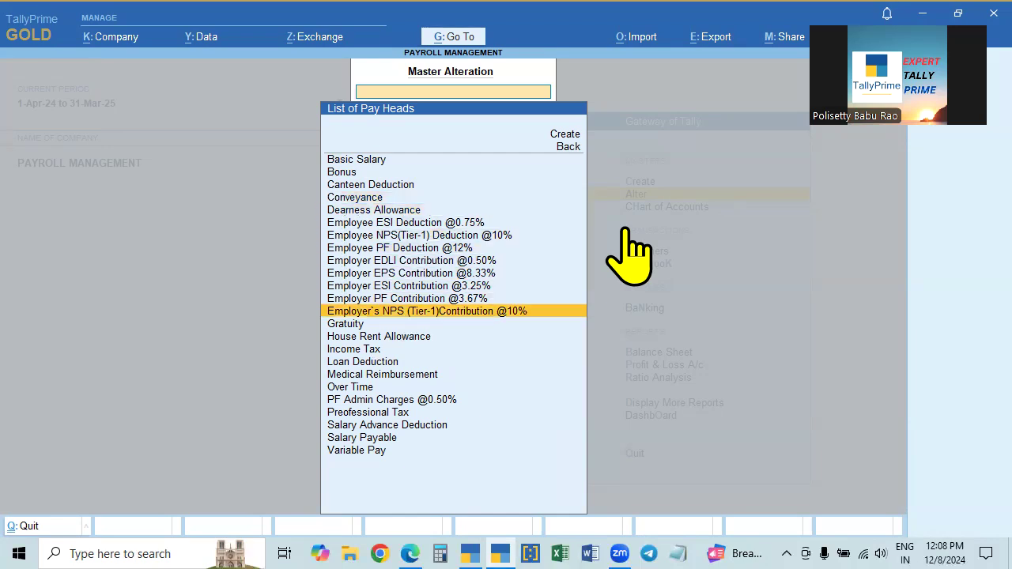
key(Down)
key(Down)
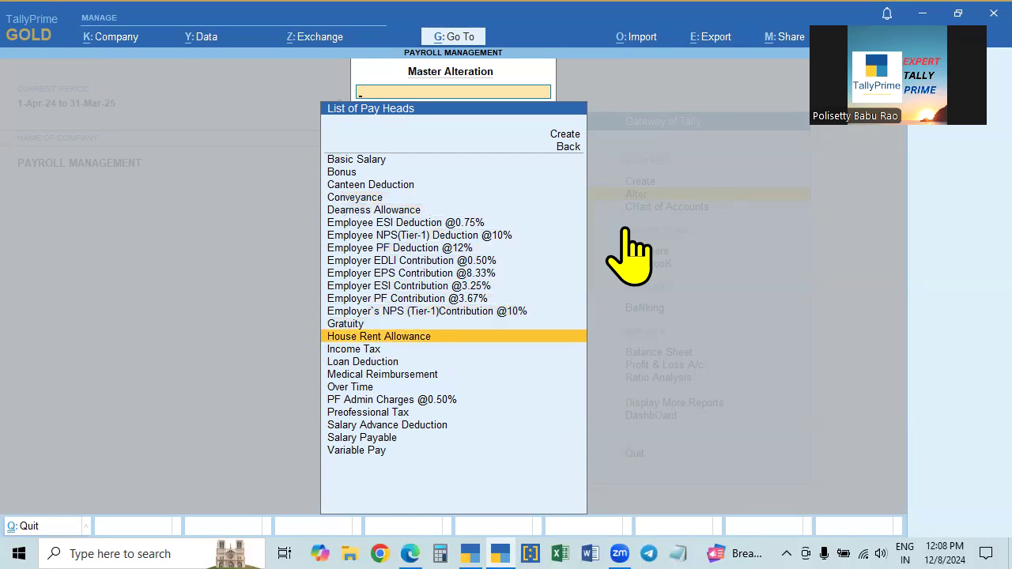
key(Down)
key(Down)
key(Down)
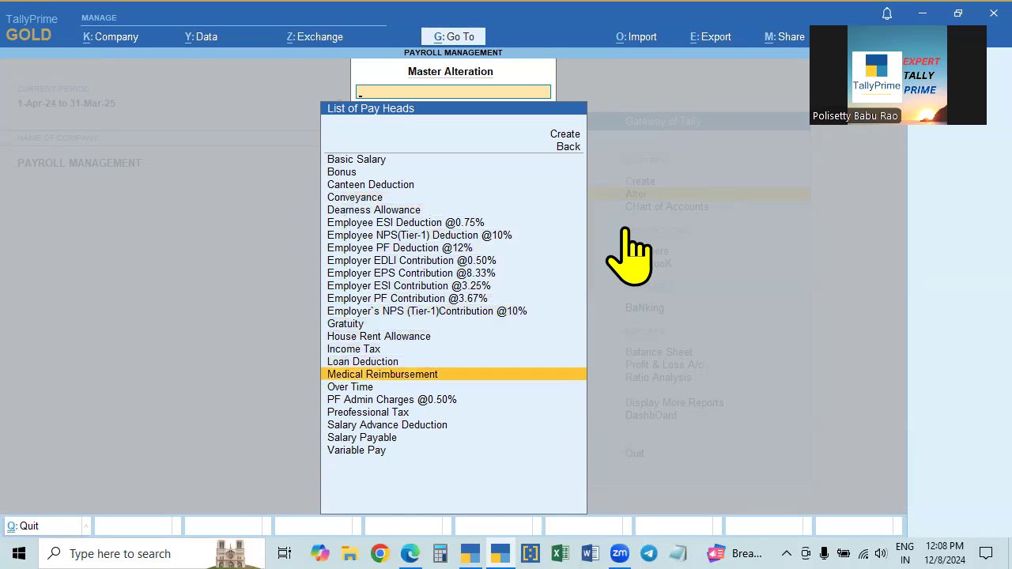
key(Down)
key(Down)
key(Down)
key(Down)
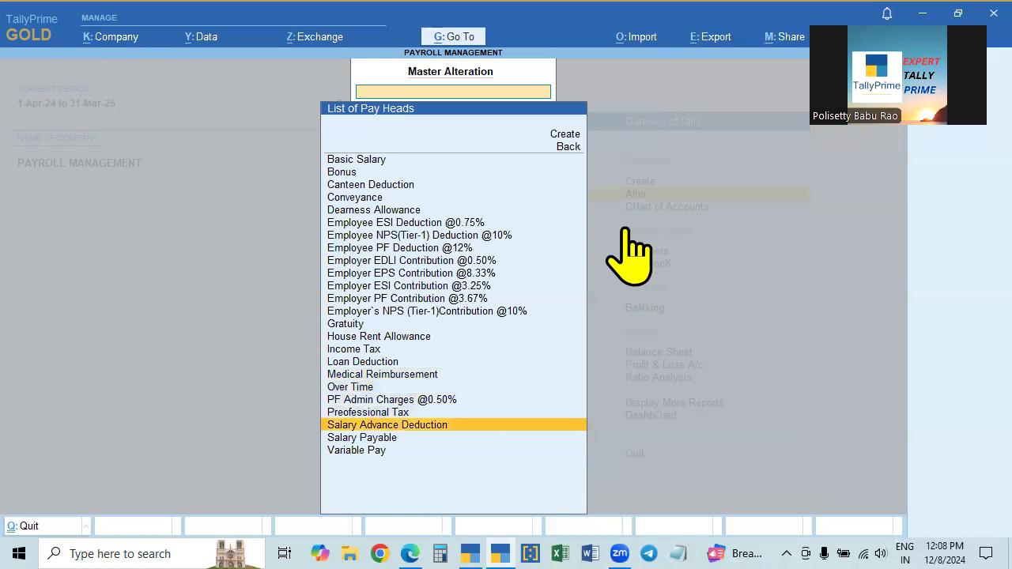
key(Down)
key(Down)
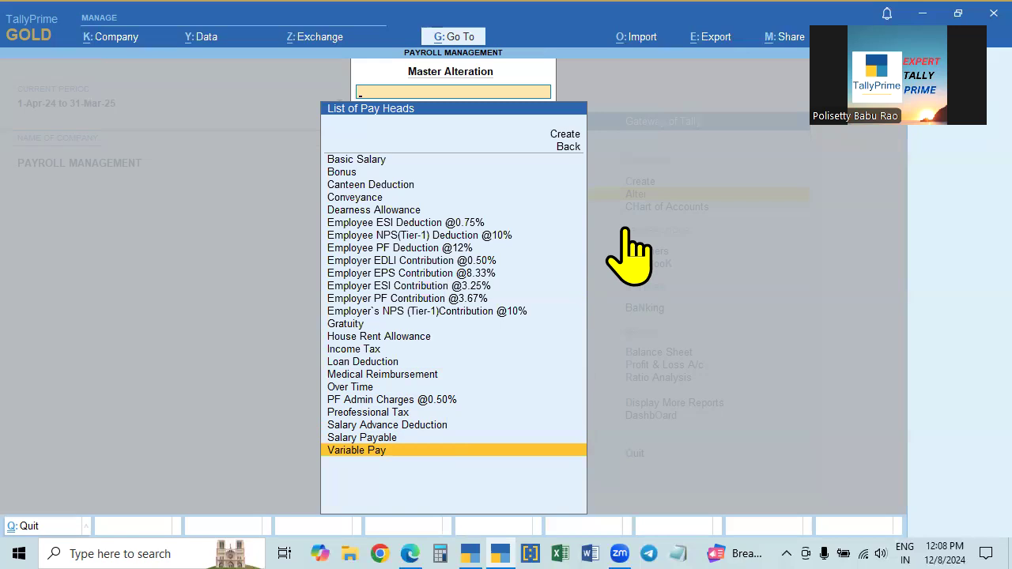
key(Up)
key(Up)
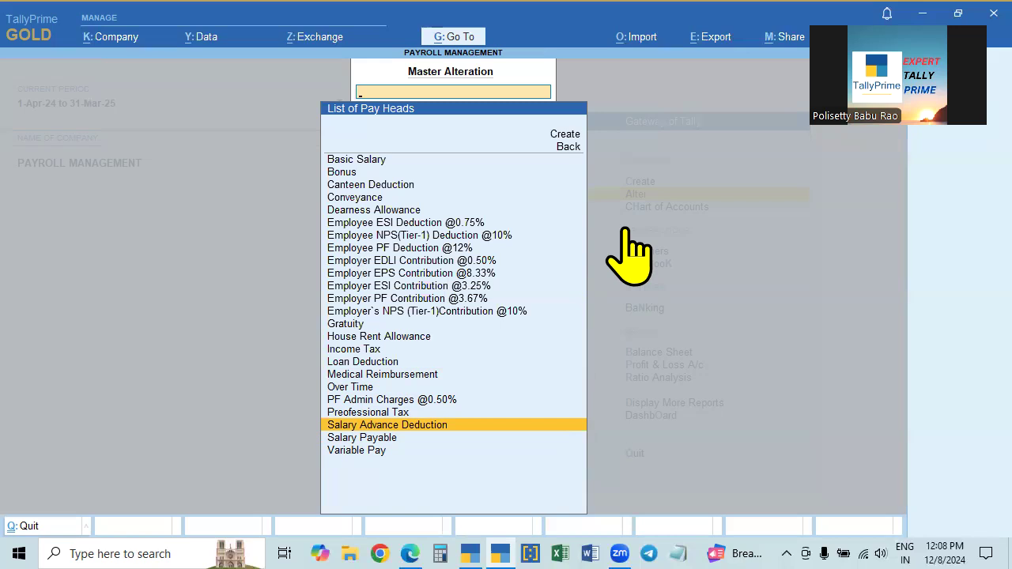
key(Up)
key(Up)
key(Up)
key(Up)
key(Up)
key(Up)
key(Up)
key(Up)
key(Up)
key(Up)
key(Up)
key(Up)
key(Up)
key(Up)
key(Up)
key(Up)
key(Up)
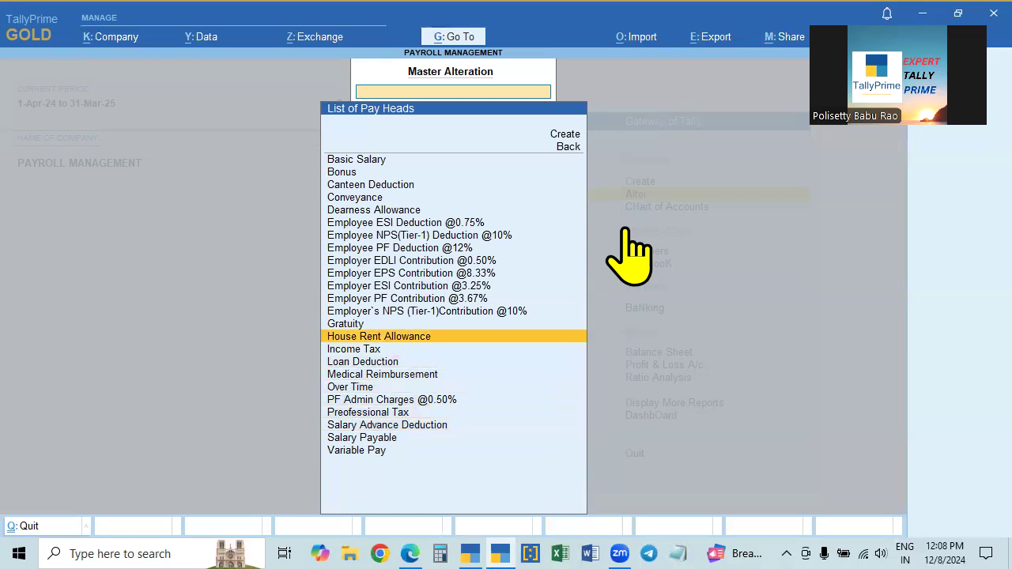
key(Up)
key(Up)
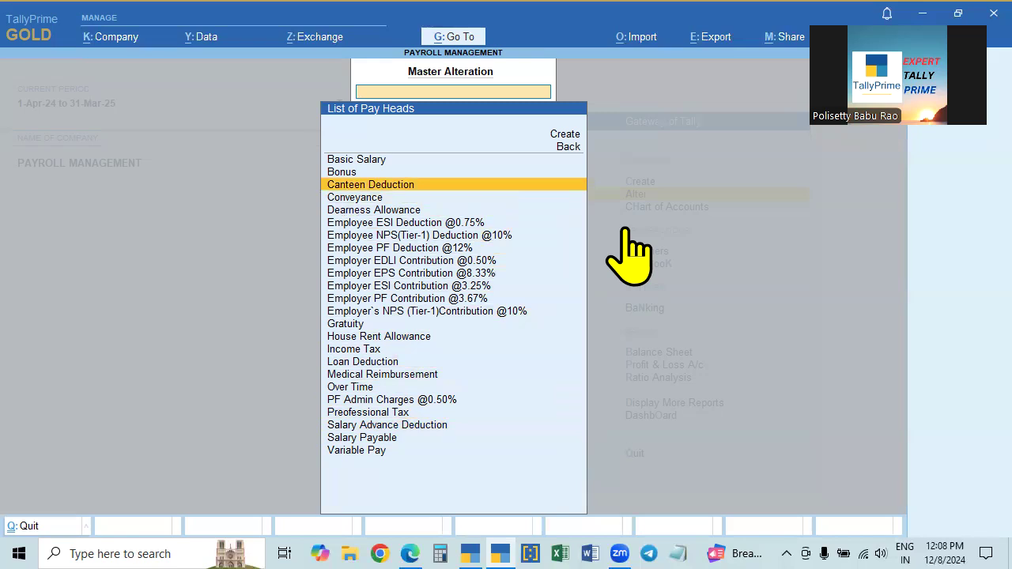
key(Down)
key(Down)
key(Down)
key(Down)
key(Down)
key(Down)
key(Down)
key(Down)
key(Down)
key(Down)
key(Down)
key(Down)
key(Down)
key(Down)
key(Down)
key(Up)
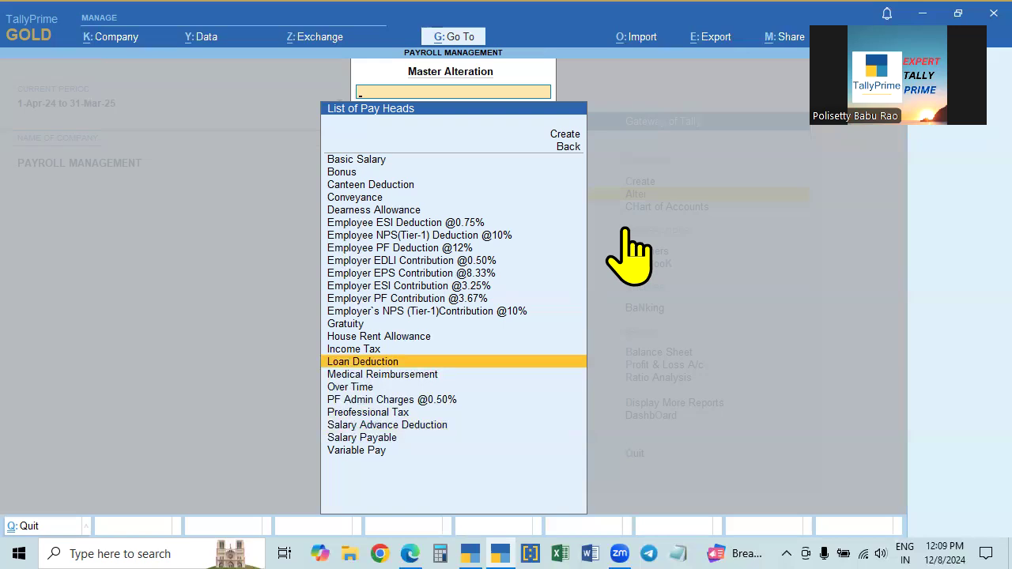
key(Down)
key(Down)
key(Up)
key(Down)
key(Down)
key(Down)
key(Down)
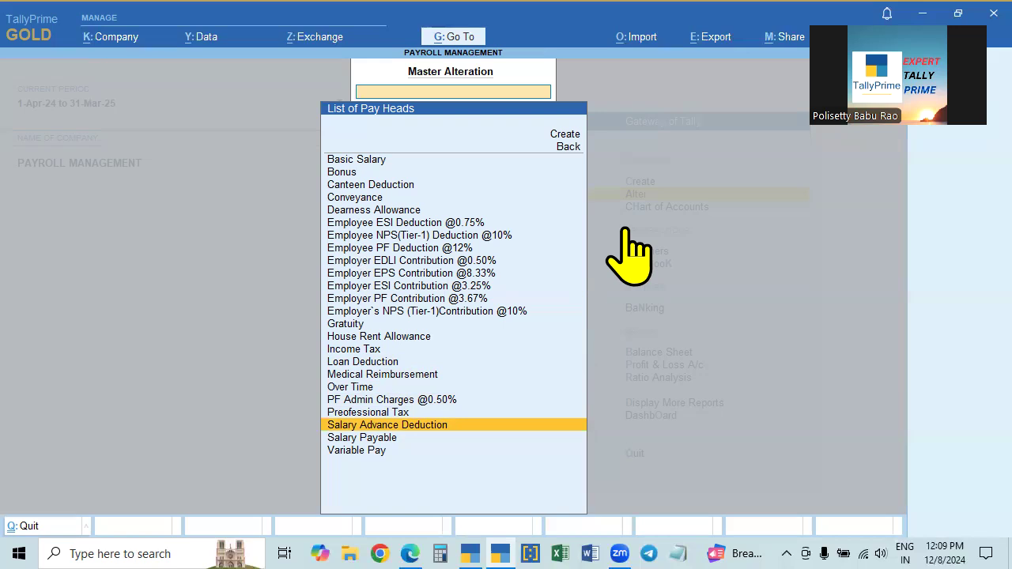
key(Down)
key(Up)
key(Up)
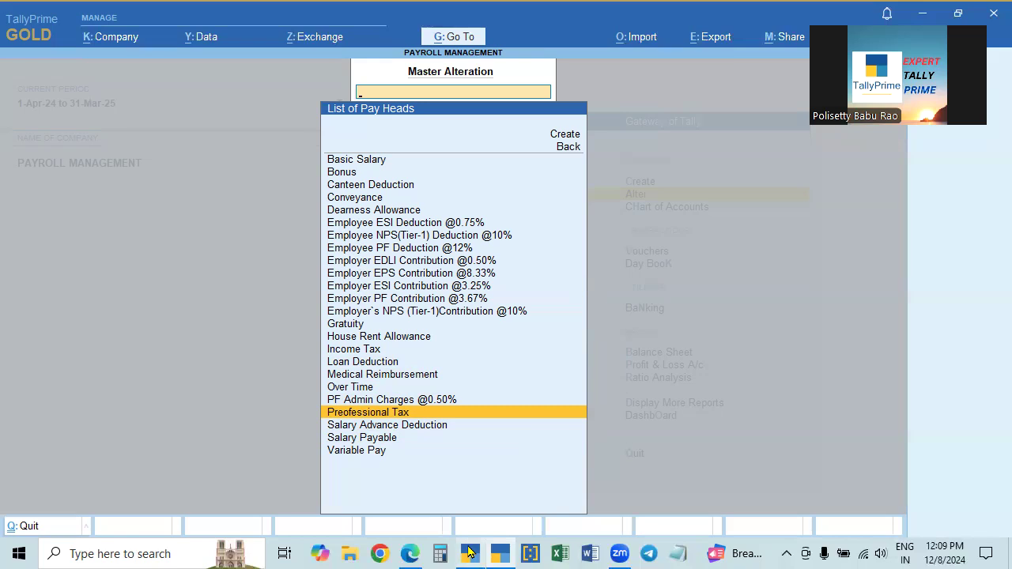
Step: Switch to the other TallyPrime window with the second Payroll Management company and open its pay heads list for alteration
key(Escape)
click(642, 195)
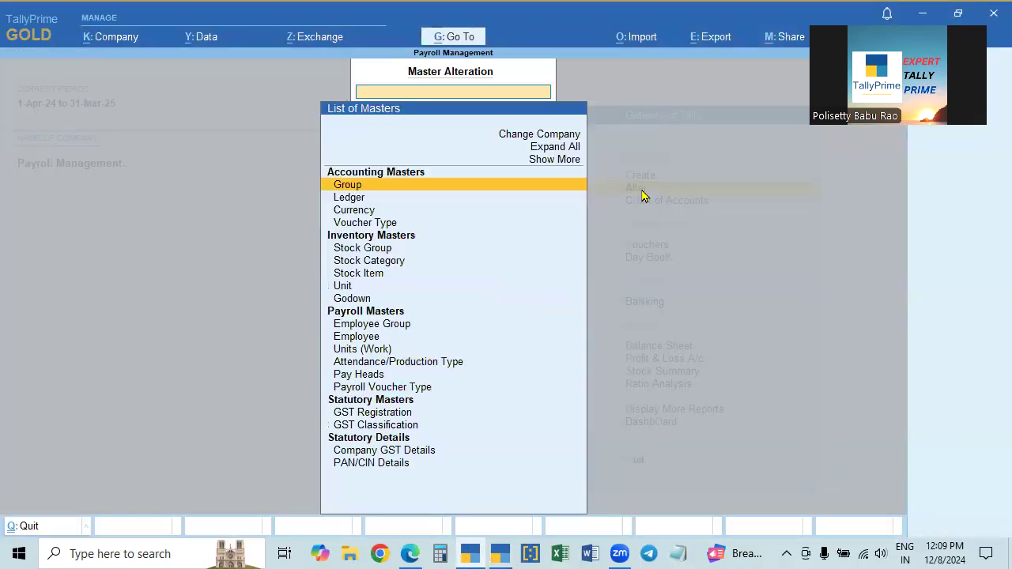
key(Down)
key(Down)
key(Down)
key(Down)
key(Down)
key(Down)
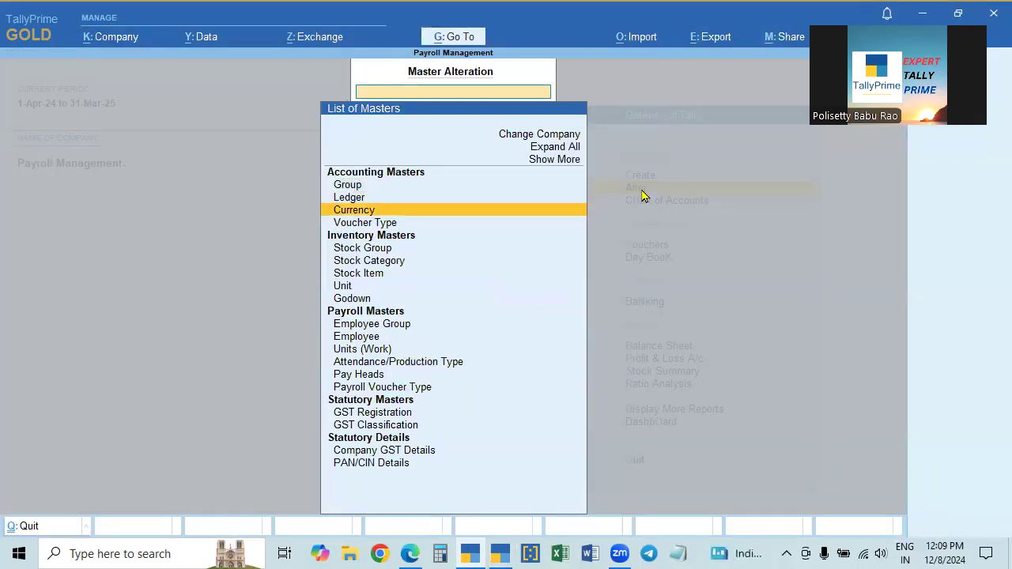
key(Down)
key(Down)
key(Down)
key(Down)
key(Down)
key(Down)
key(Down)
key(Down)
key(Down)
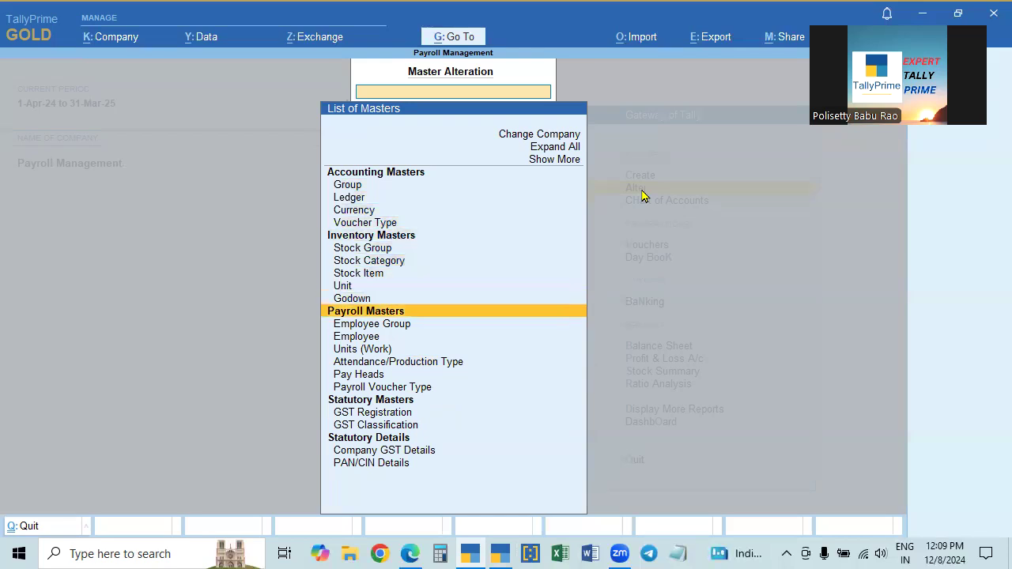
key(Return)
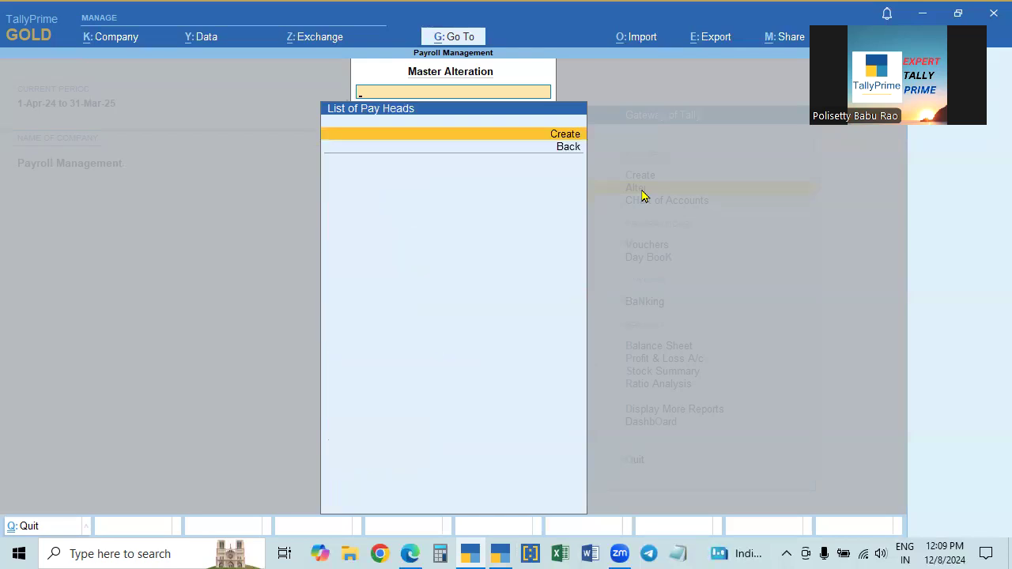
Step: View the blank Pay Head Creation form, and quit it without saving back to the Gateway of Tally
key(Return)
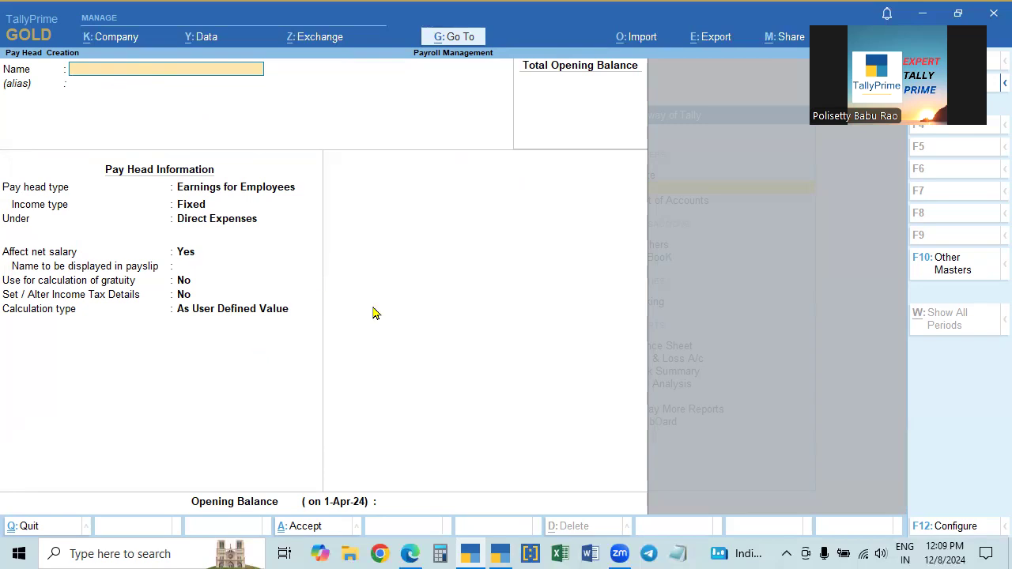
key(Escape)
key(y)
key(Escape)
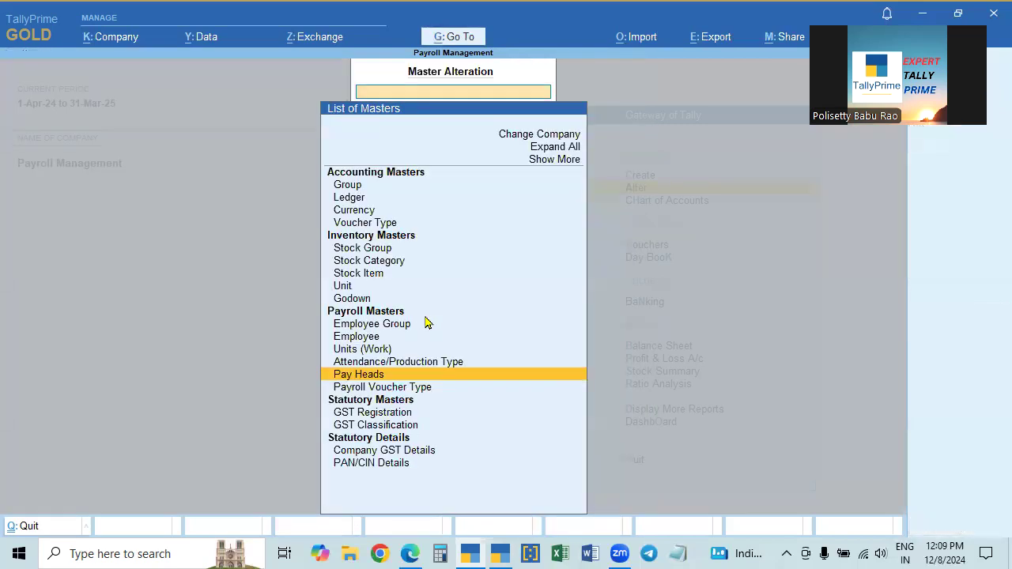
key(Escape)
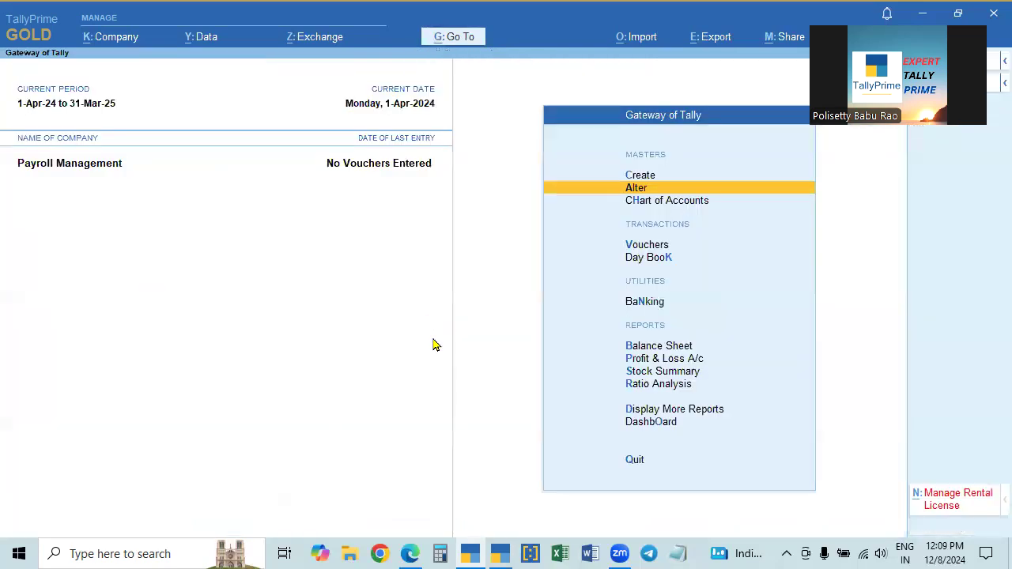
click(498, 552)
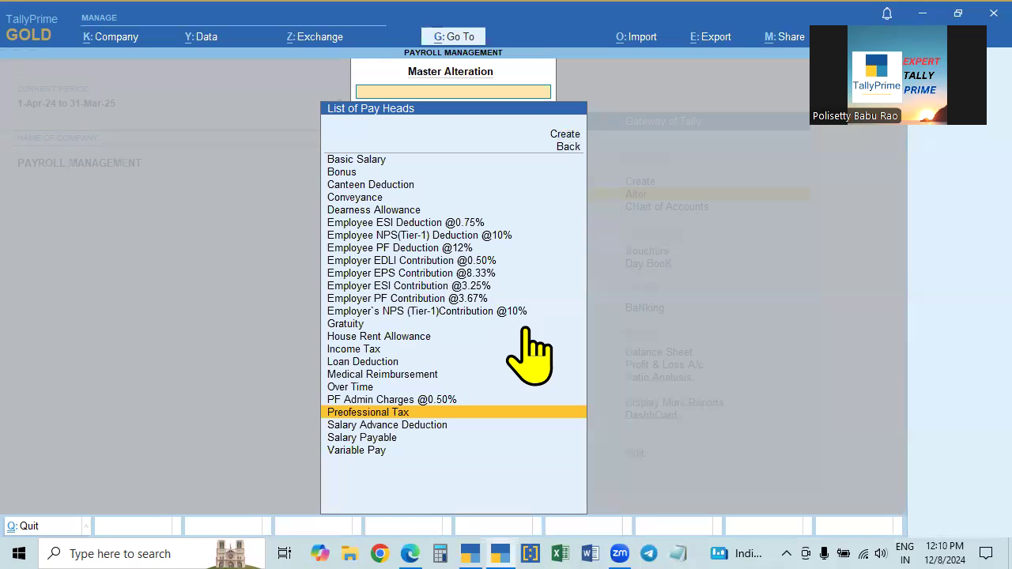
key(Up)
key(Up)
key(Up)
key(Up)
key(Up)
key(Up)
key(Up)
key(Up)
key(Up)
key(Up)
key(Up)
key(Up)
key(Up)
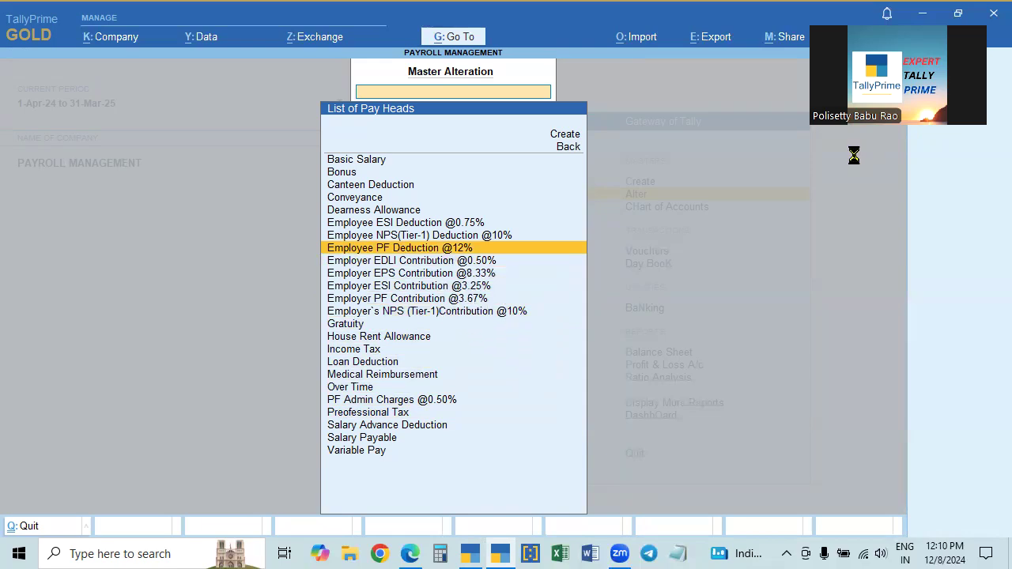
key(Return)
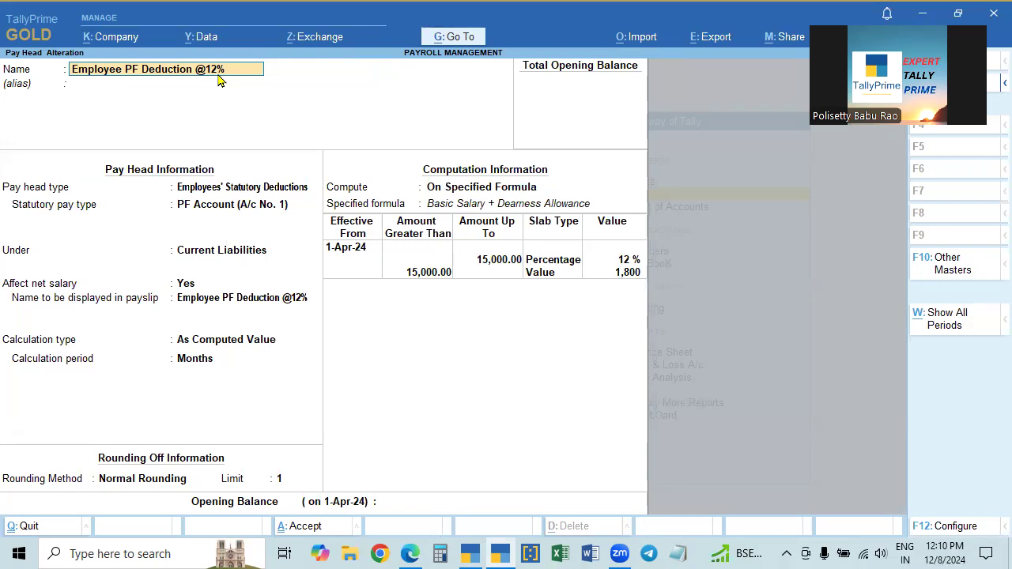
Step: Keep the name without an alias, review the pay head types and choose Employees' Statutory Deductions as the pay head type
key(Return)
key(Return)
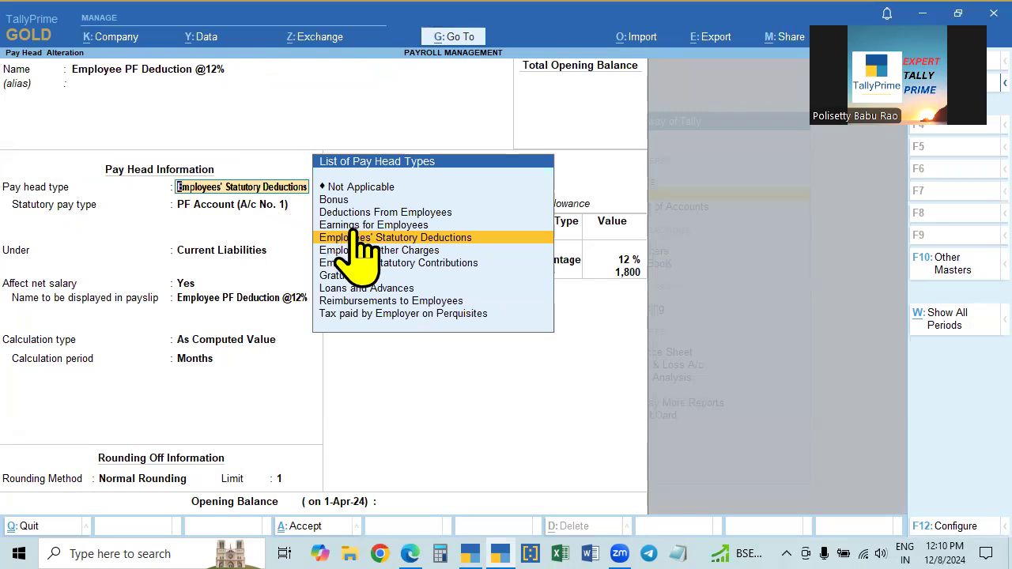
key(Up)
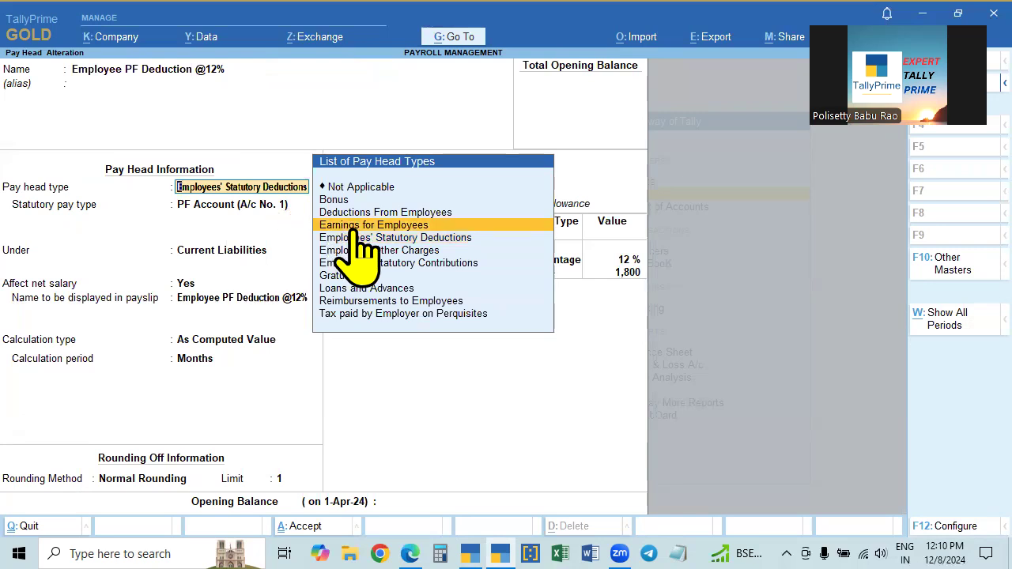
key(Up)
key(Up)
key(Down)
key(Down)
key(Down)
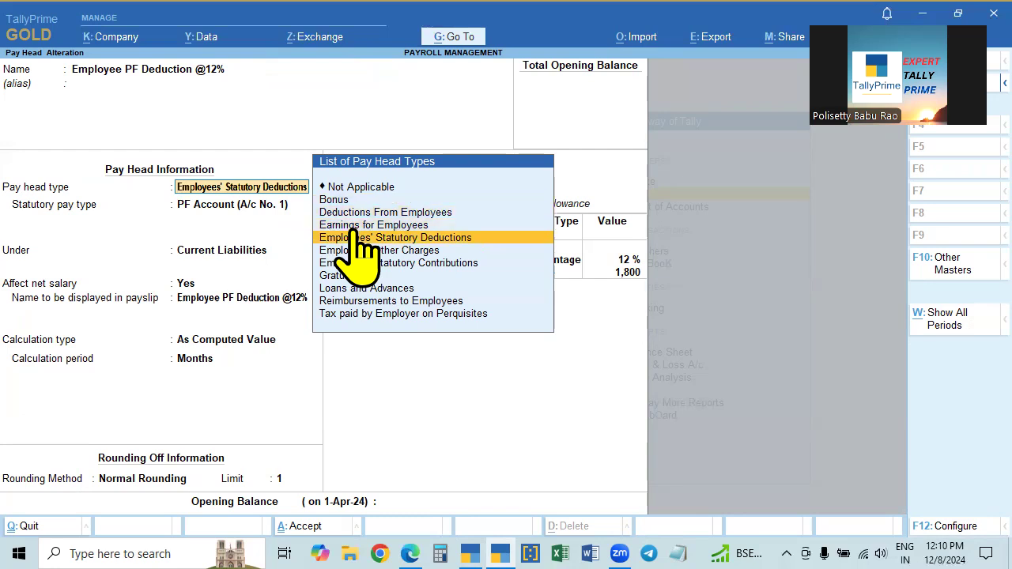
key(Down)
key(Down)
key(Down)
key(Up)
key(Up)
key(Up)
key(Up)
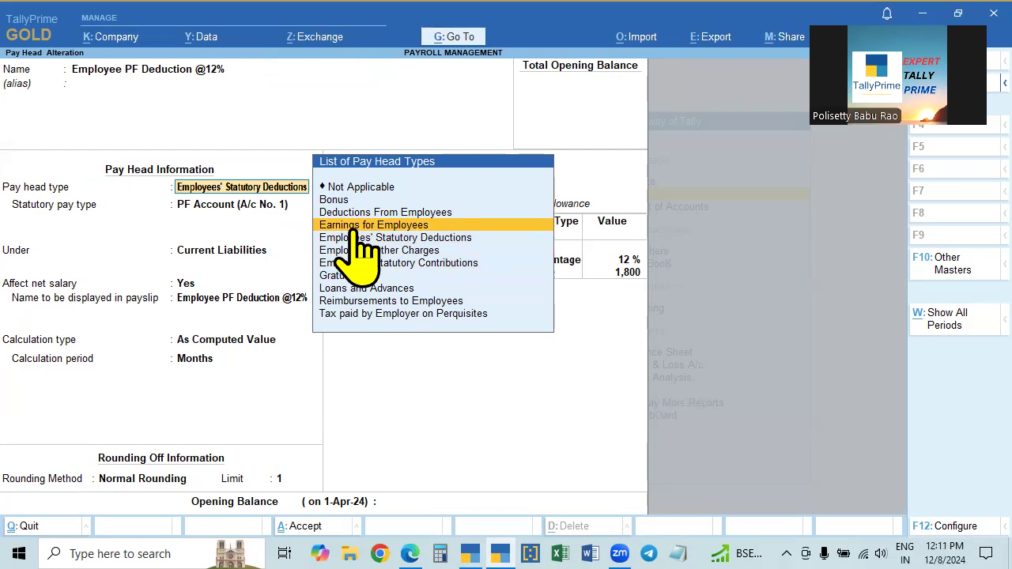
key(Up)
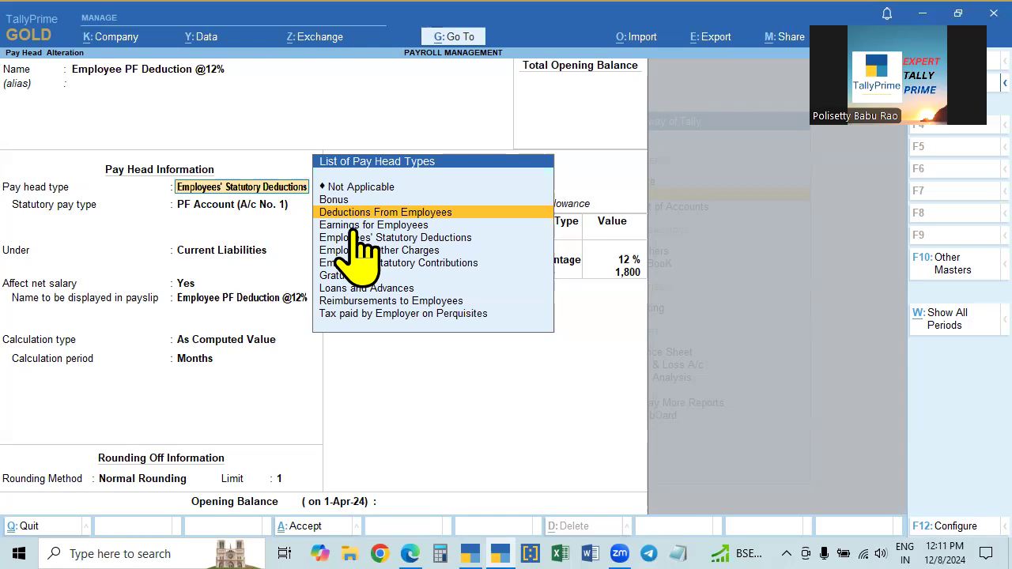
key(Down)
key(Down)
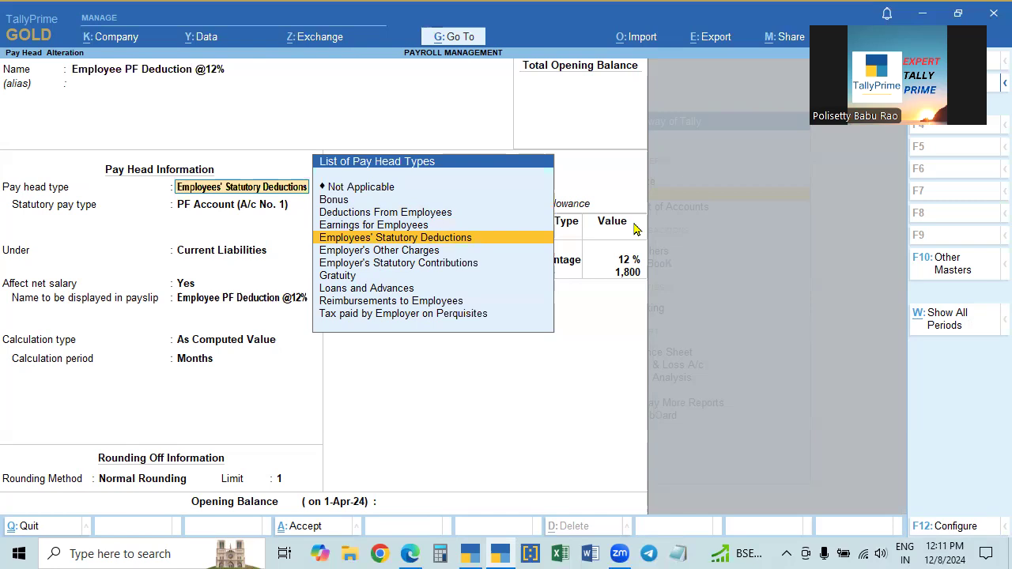
key(Return)
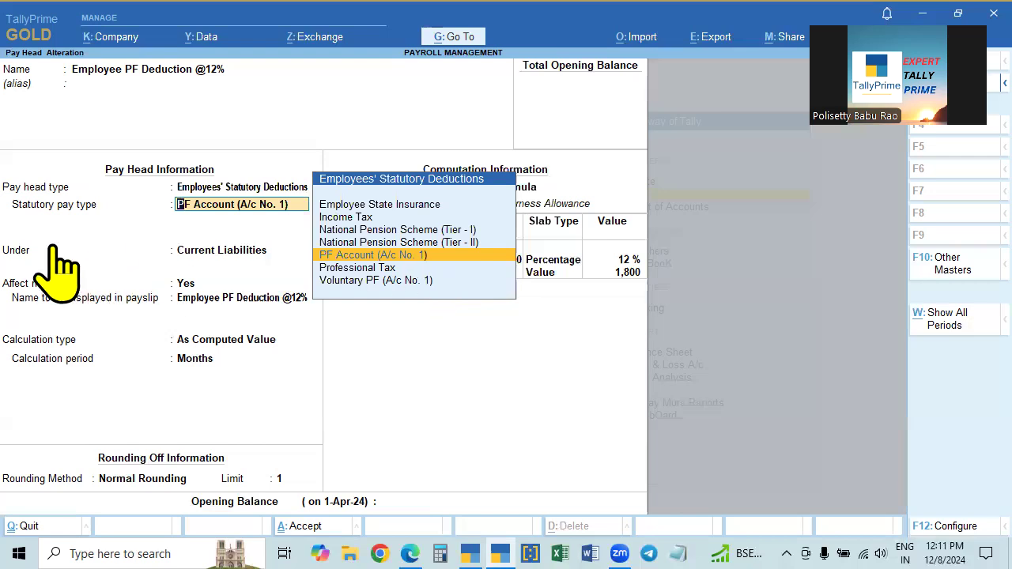
click(423, 255)
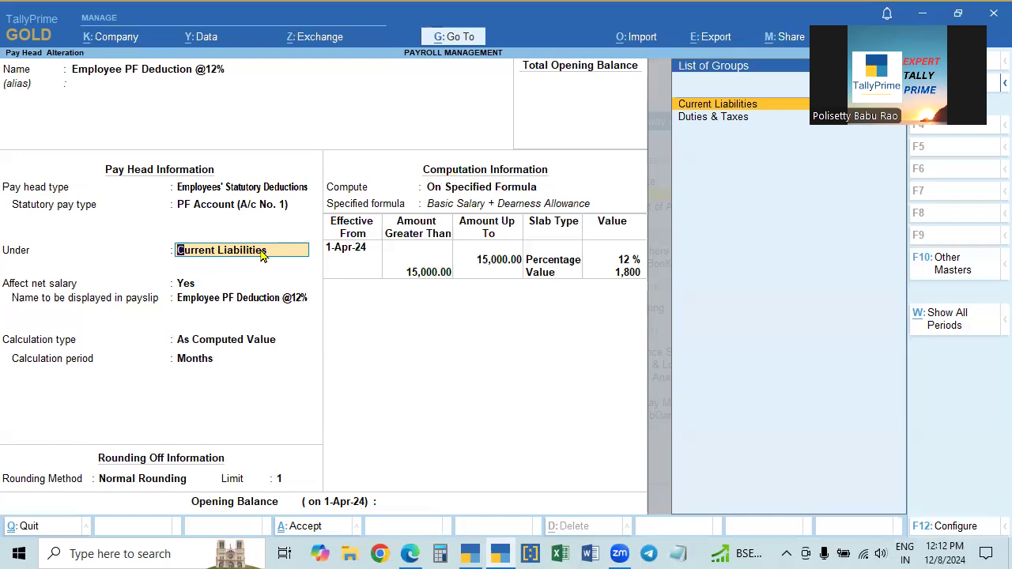
key(Return)
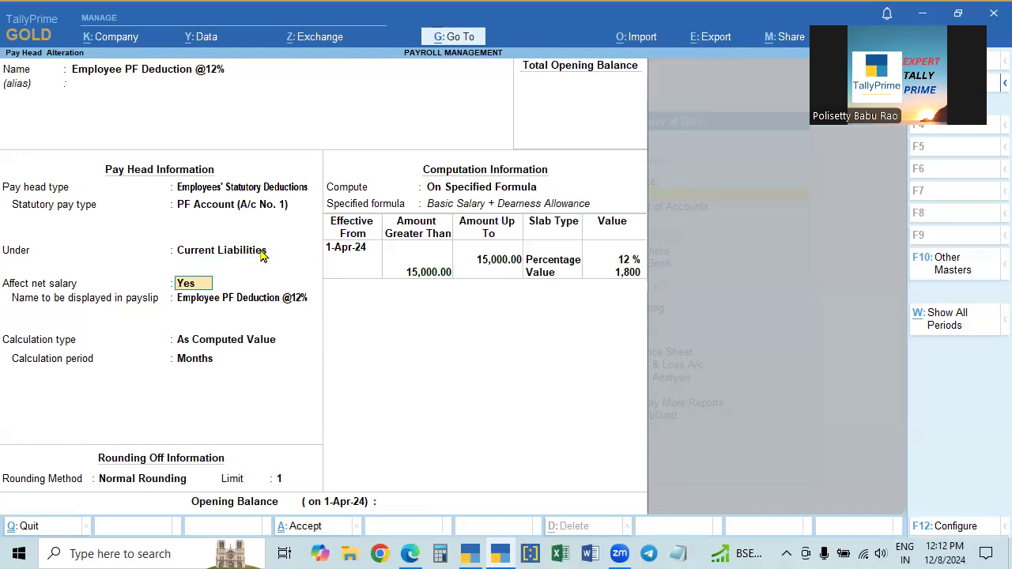
key(Return)
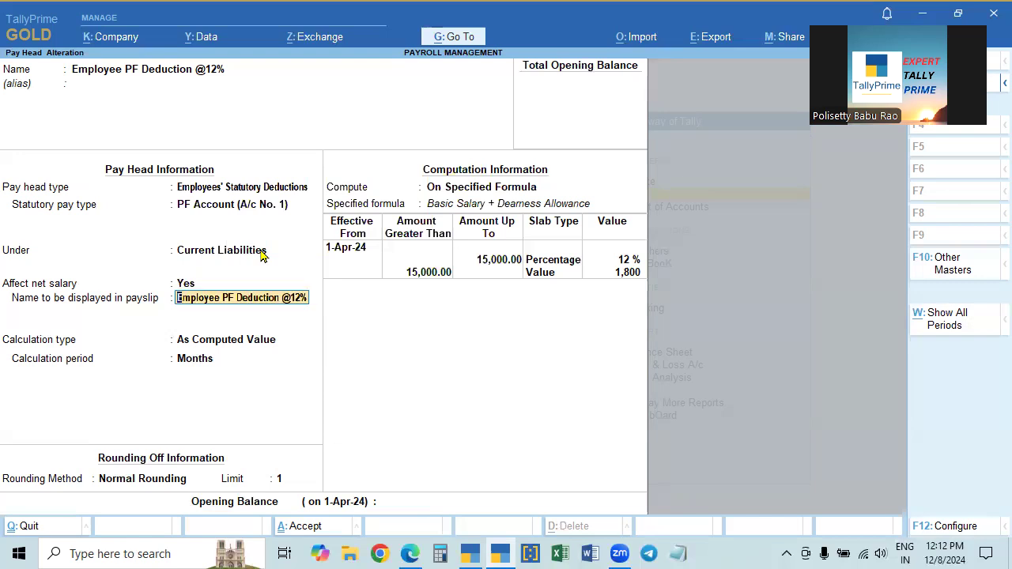
key(Return)
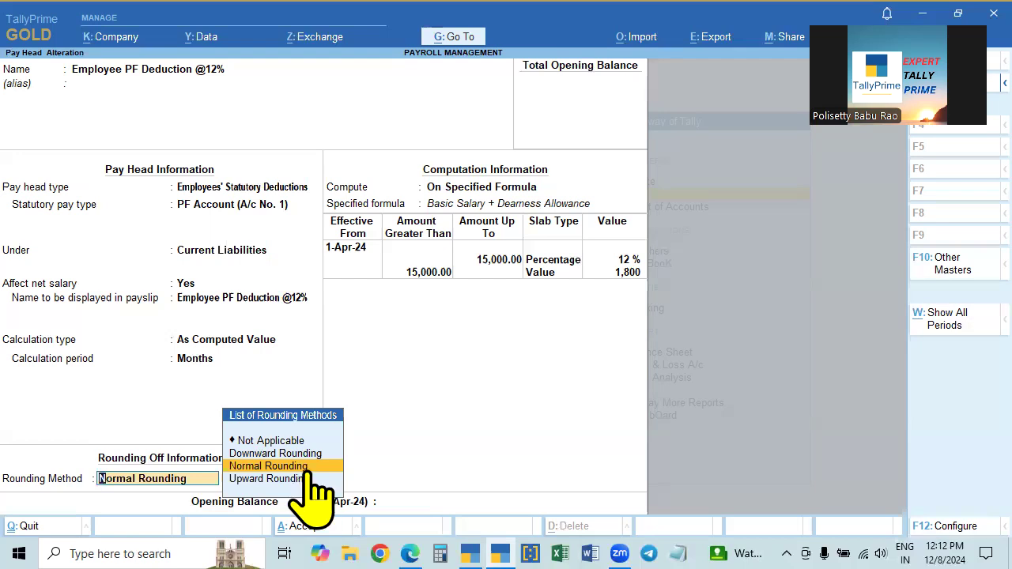
Step: Accept Normal Rounding with limit 1, and compute on the specified formula Basic Salary plus Dearness Allowance
key(Return)
key(Return)
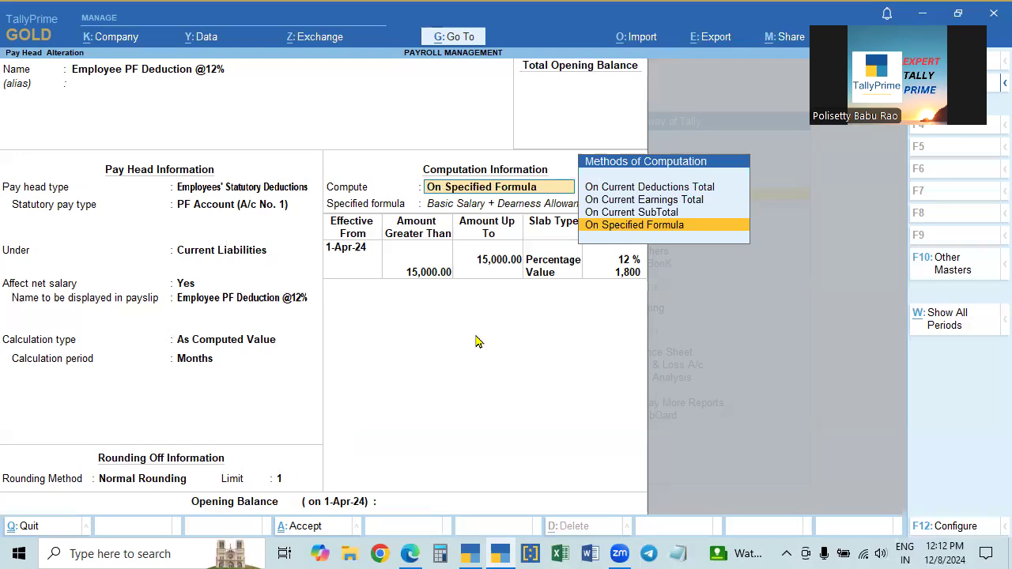
click(624, 228)
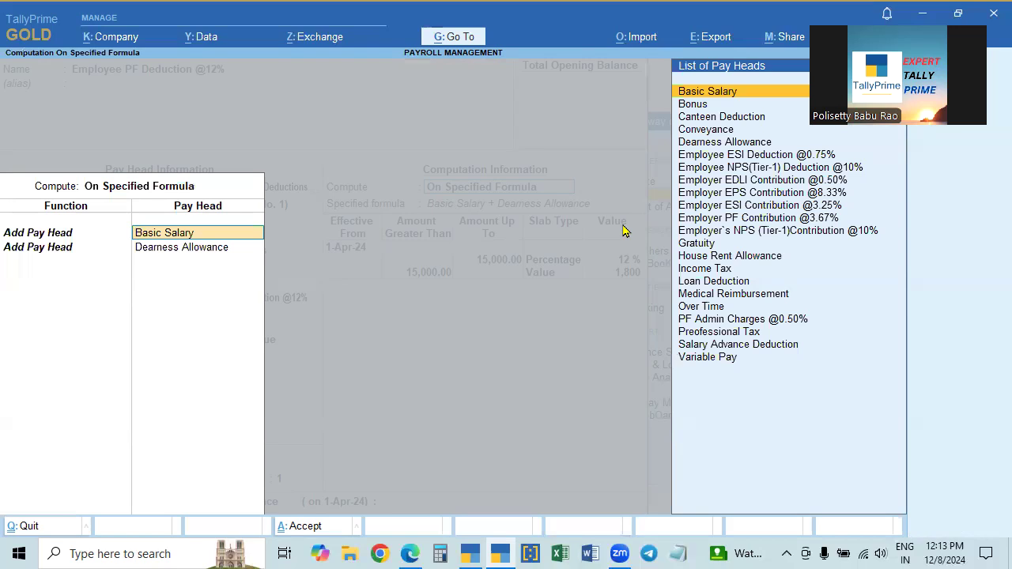
key(Return)
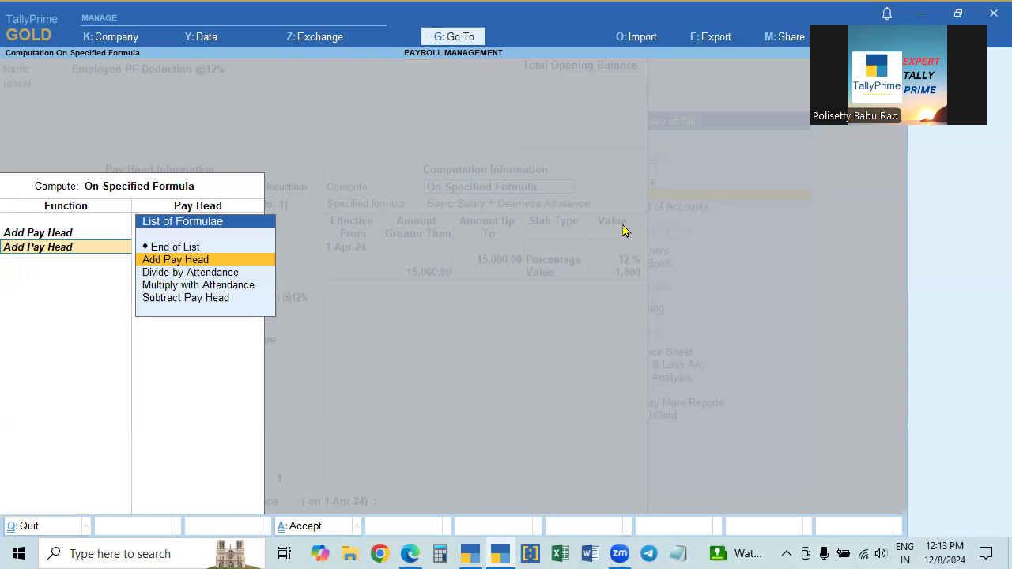
key(Return)
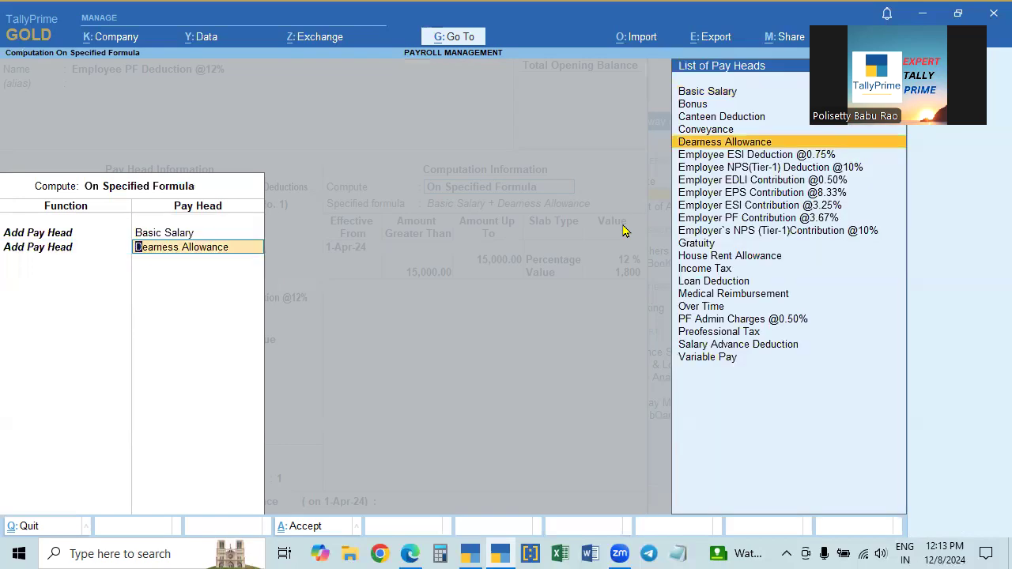
key(Return)
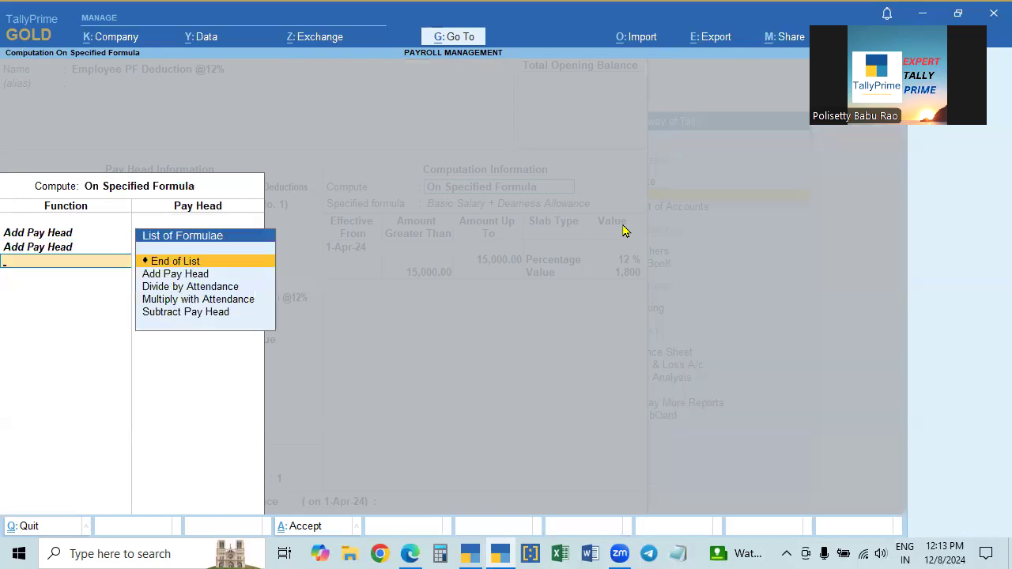
key(Return)
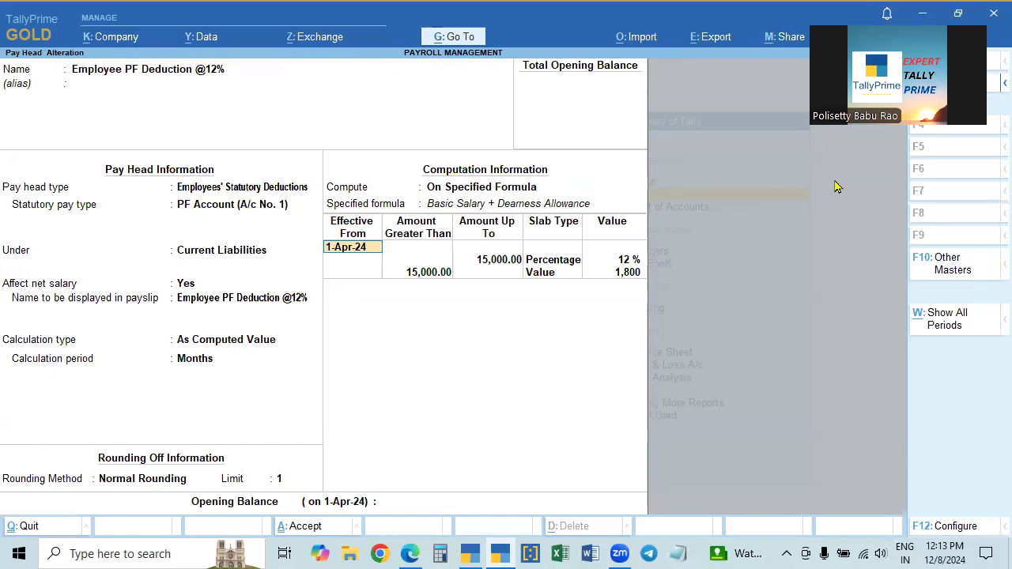
Step: Keep the slab effective from 1-Apr-24 at Percentage 12% up to 15,000, leaving the next slab's upper limit blank
key(Return)
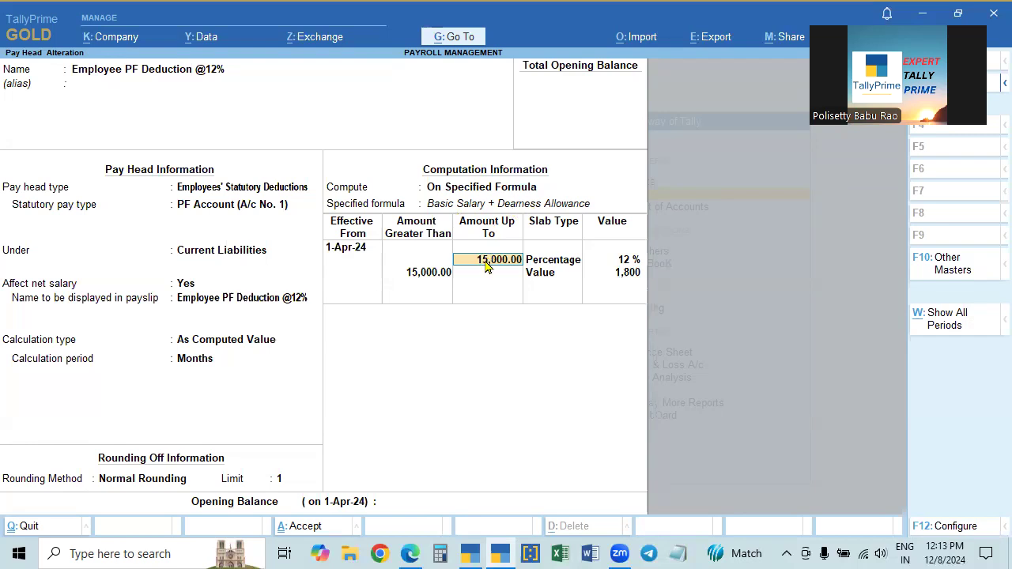
key(Return)
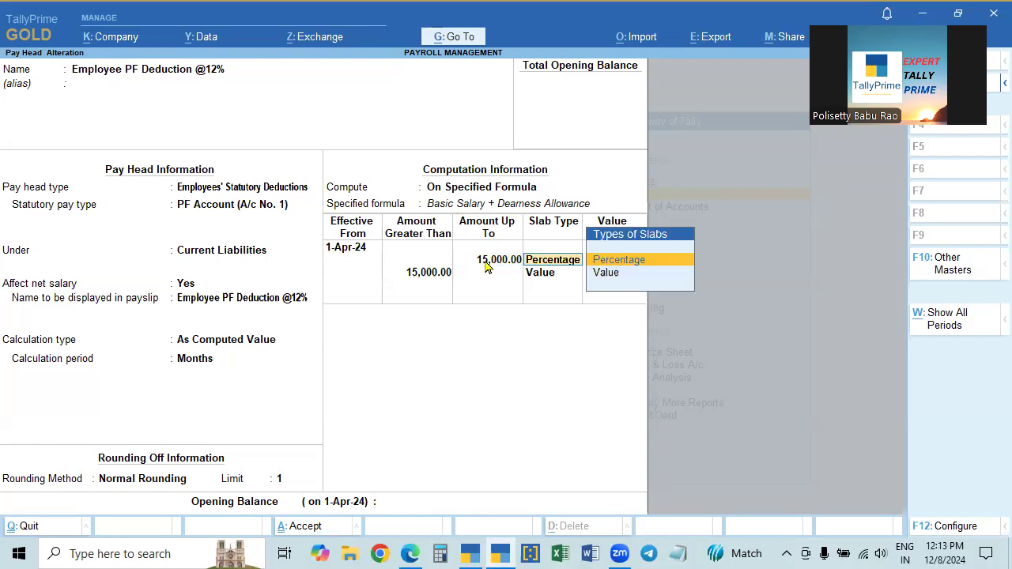
key(Return)
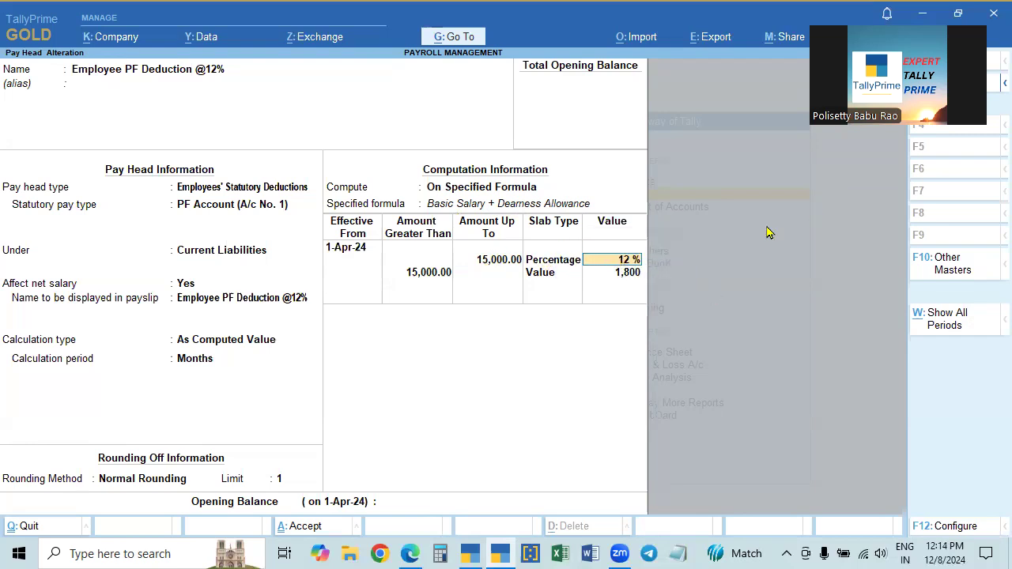
key(Return)
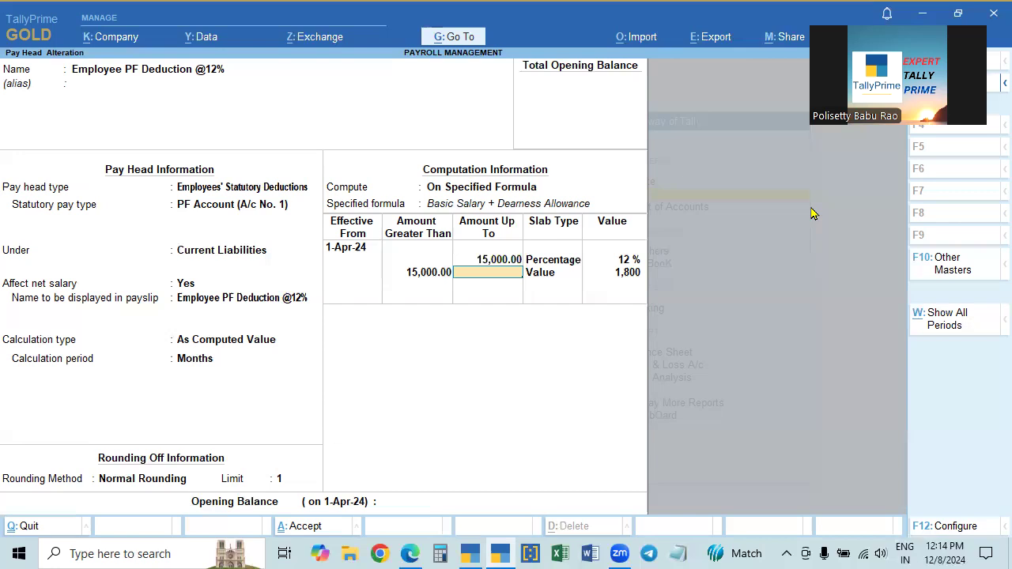
key(Return)
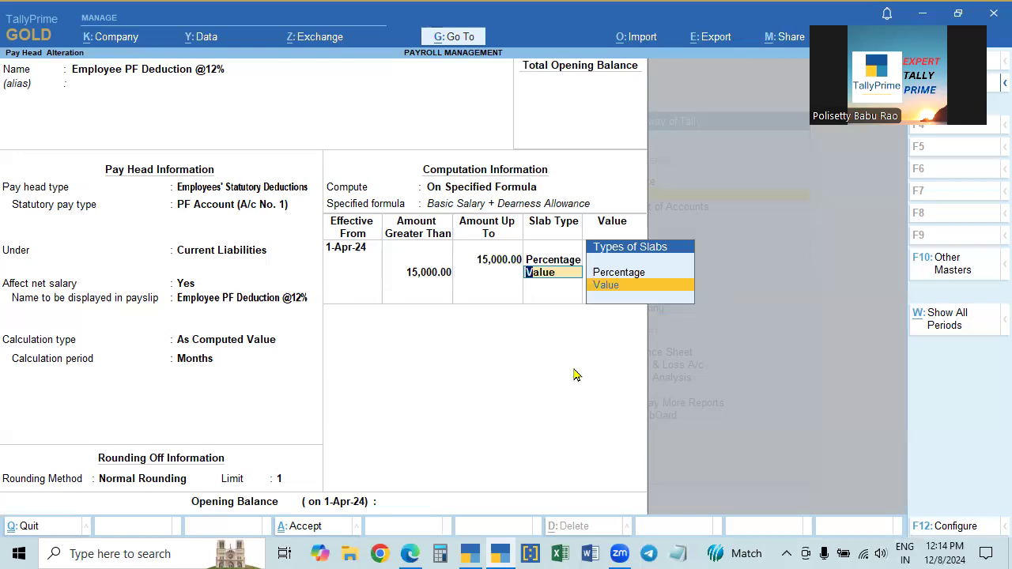
Step: Calculate 12% of 15000 in Calculator and close it
click(440, 555)
text(15)
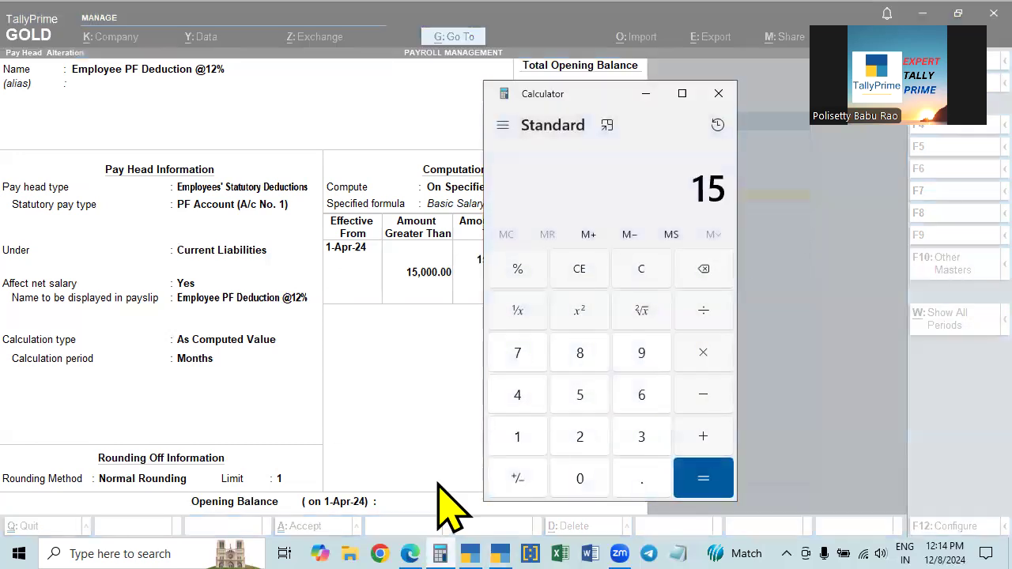
text(000*12)
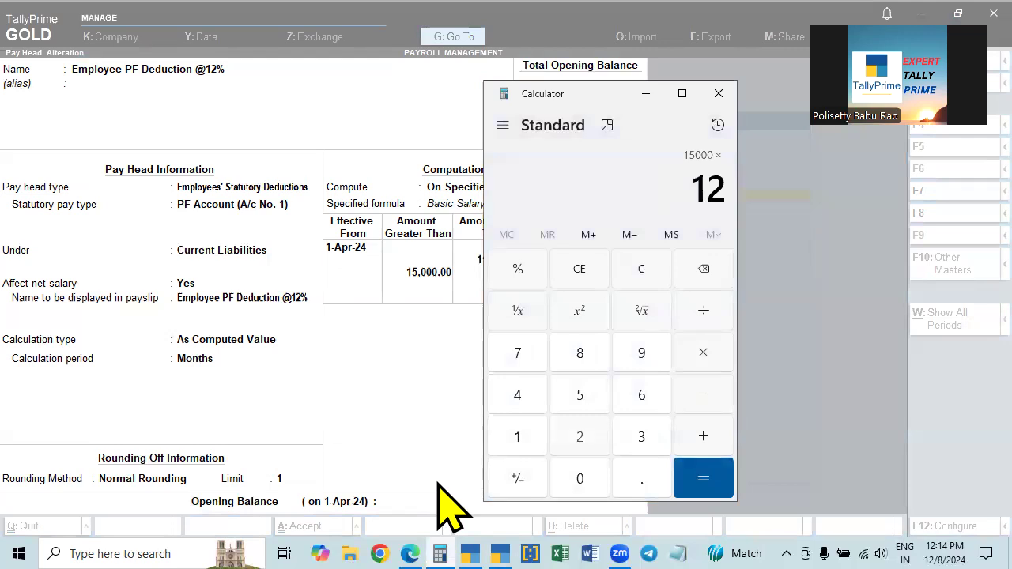
text(%)
key(Return)
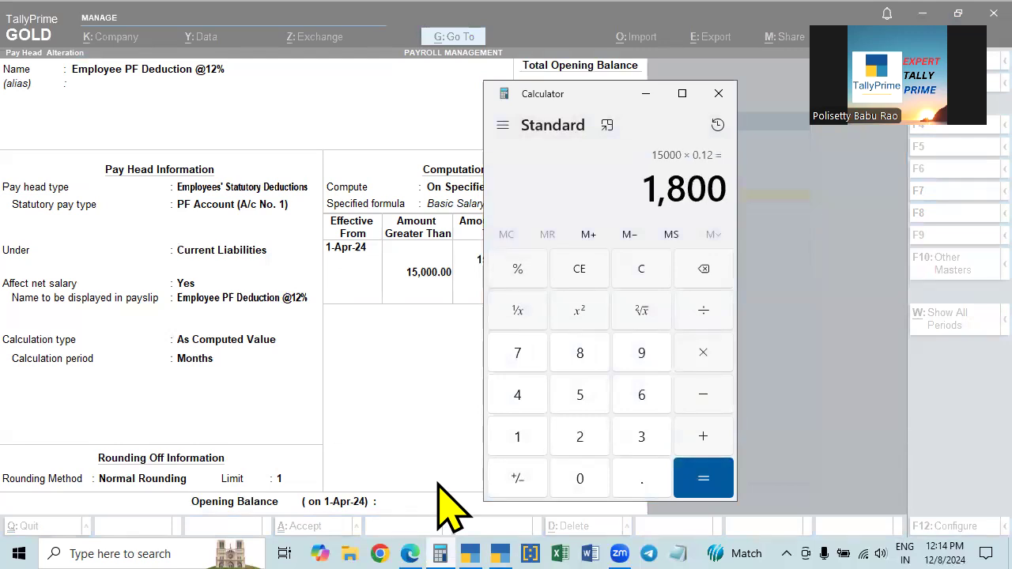
click(719, 93)
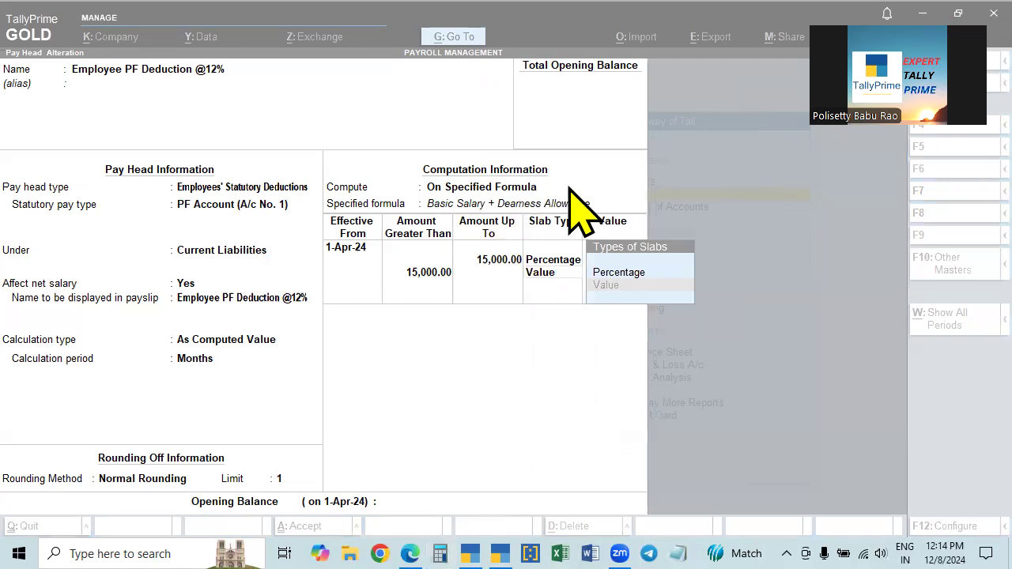
Step: Return to the 15,000 upper limit in the slab table, re-accept the 12% slab and keep Value as the slab type above 15,000
click(510, 265)
key(Return)
key(Return)
key(Return)
key(Return)
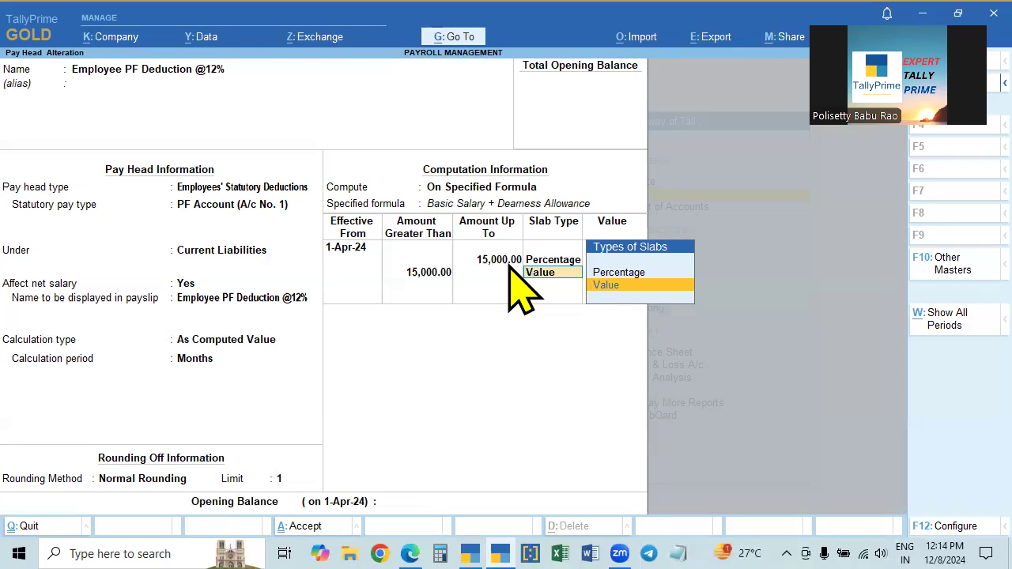
key(Return)
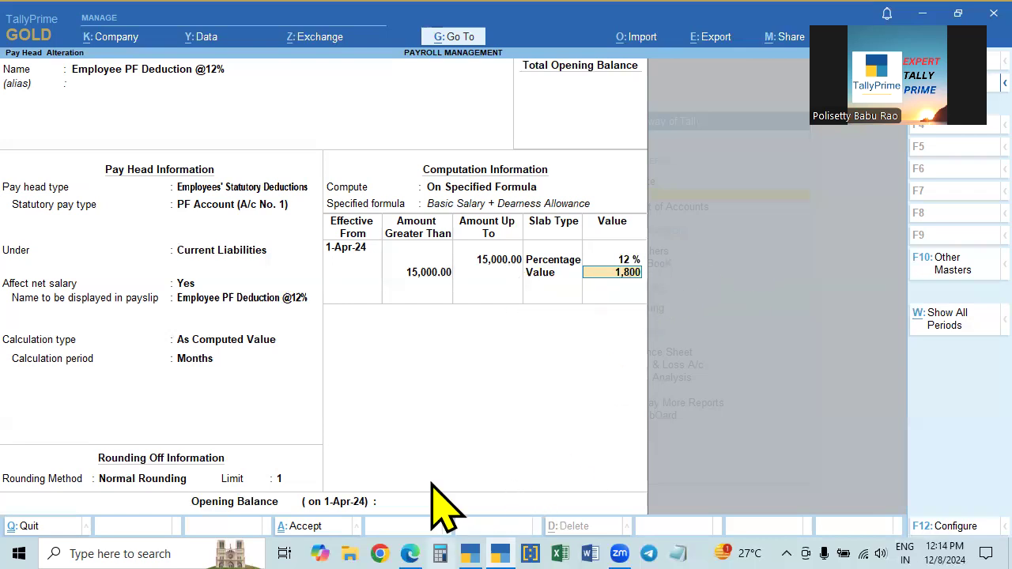
Step: Open Calculator again and work out 12% of 12500 and 12% of 15000
click(440, 553)
text(12500*12)
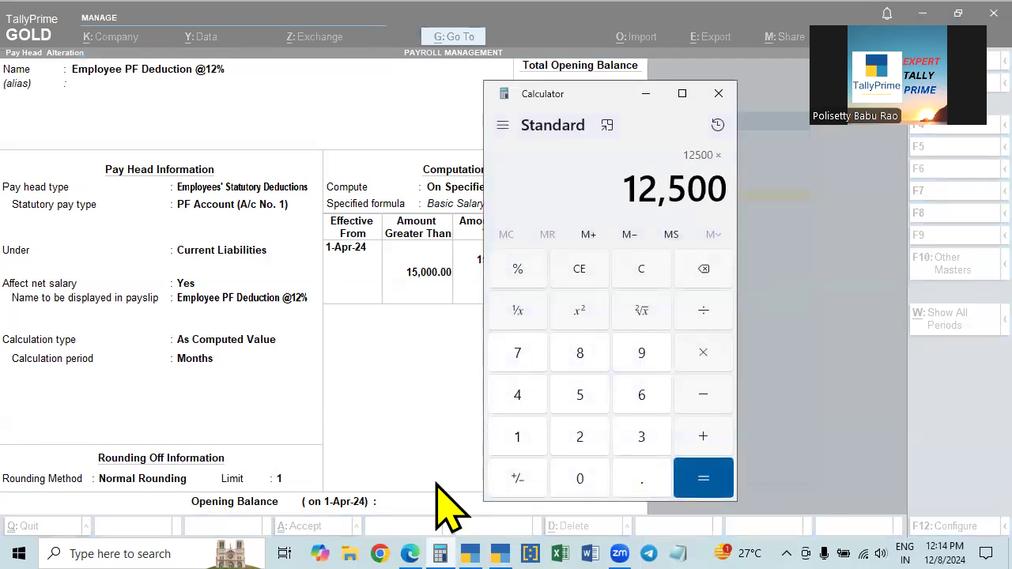
text(%)
key(Return)
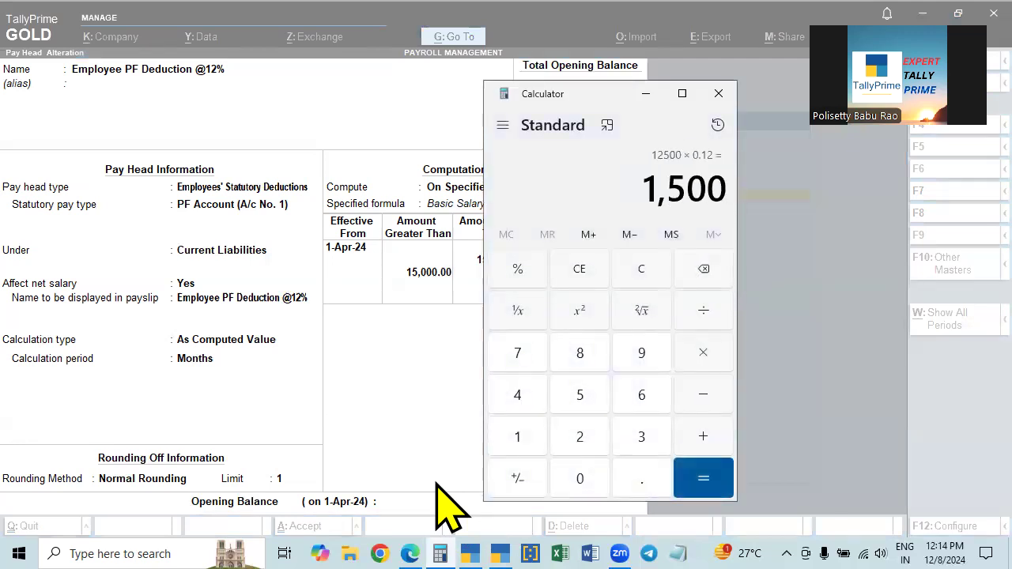
key(Escape)
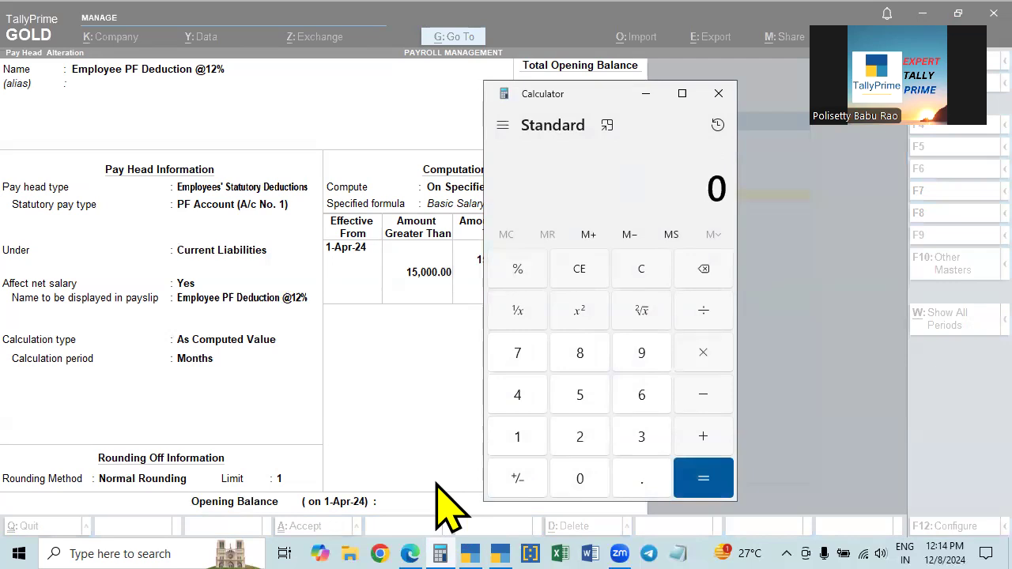
text(150000)
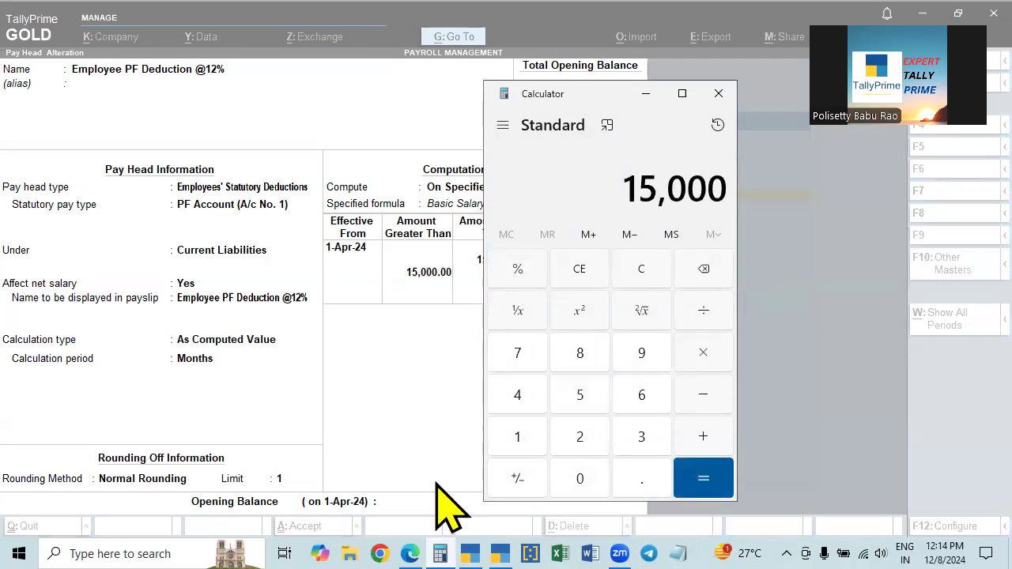
text(*12%)
key(Return)
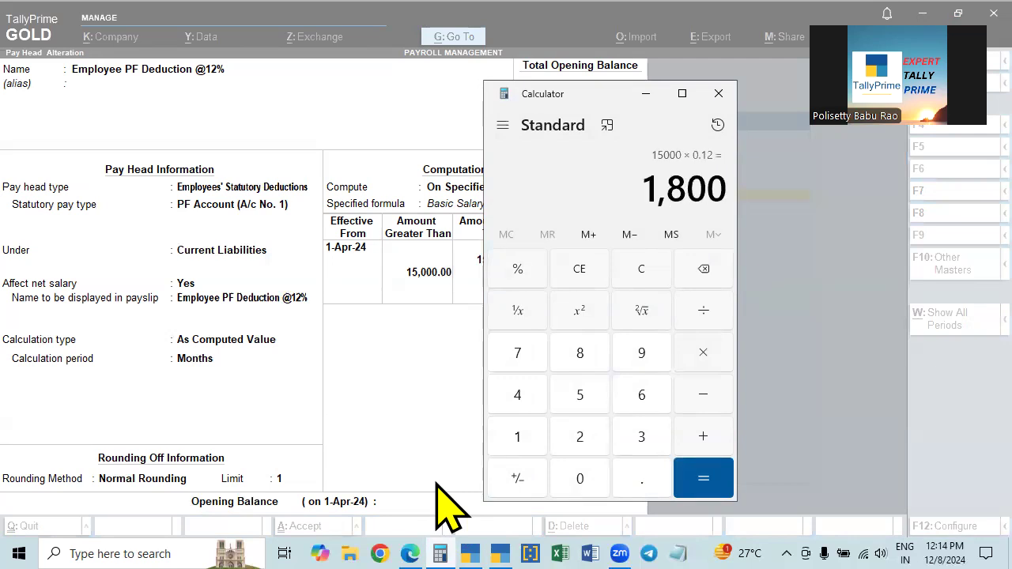
key(Escape)
Step: Calculate 12% of 18000, clear the result and close Calculator
text(18)
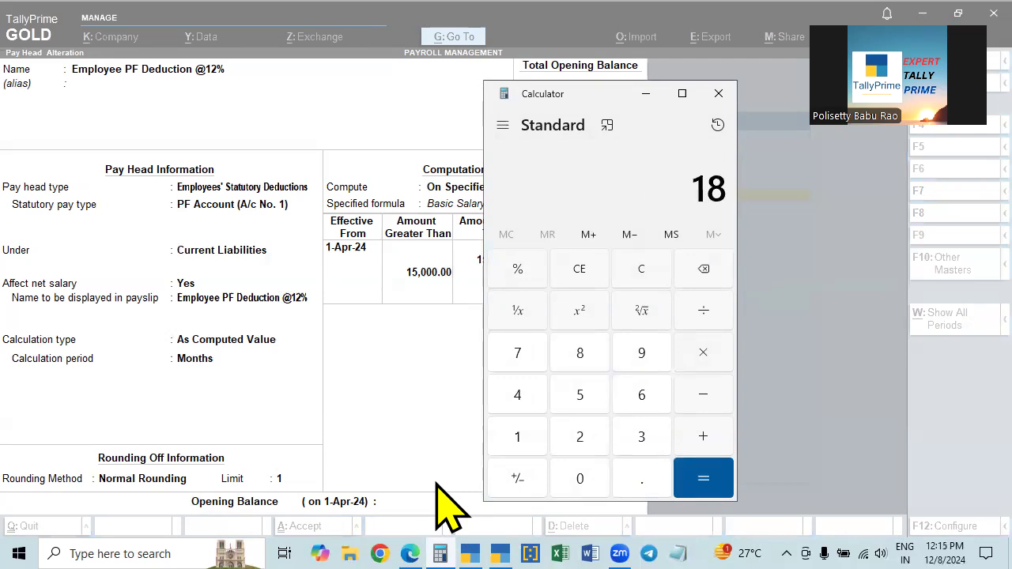
text(000)
text(*12)
text(%)
key(Return)
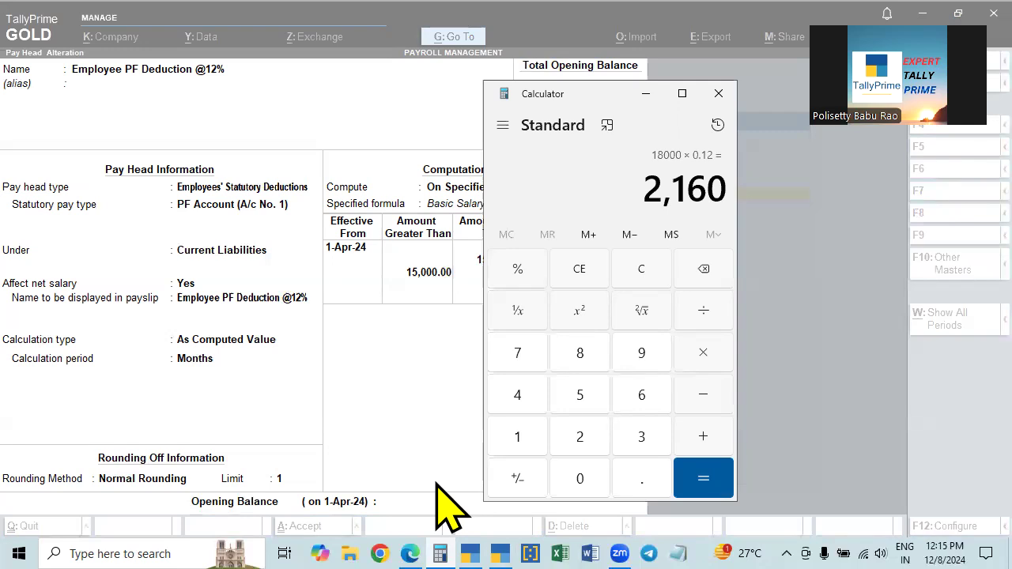
key(Escape)
click(719, 93)
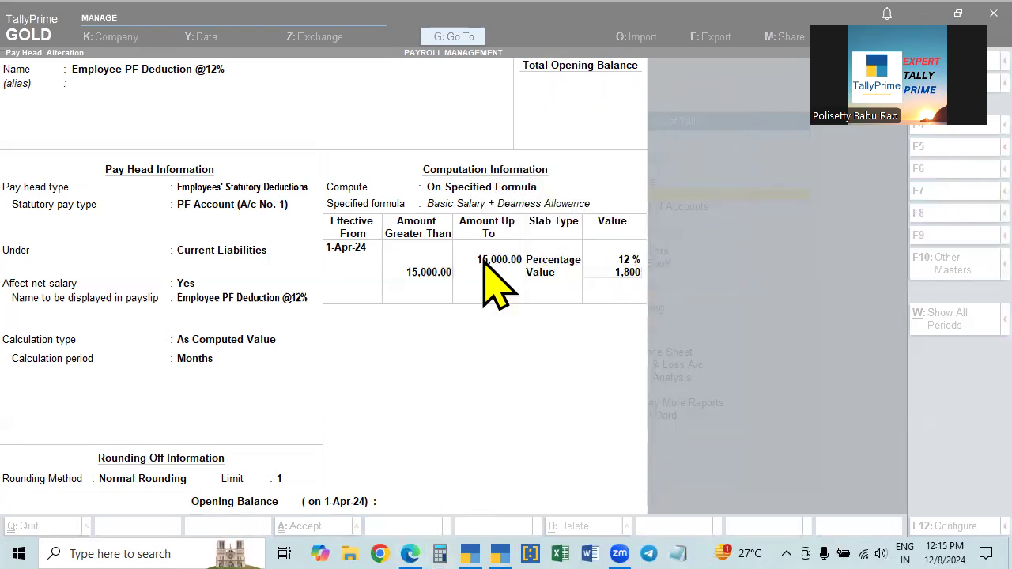
click(637, 277)
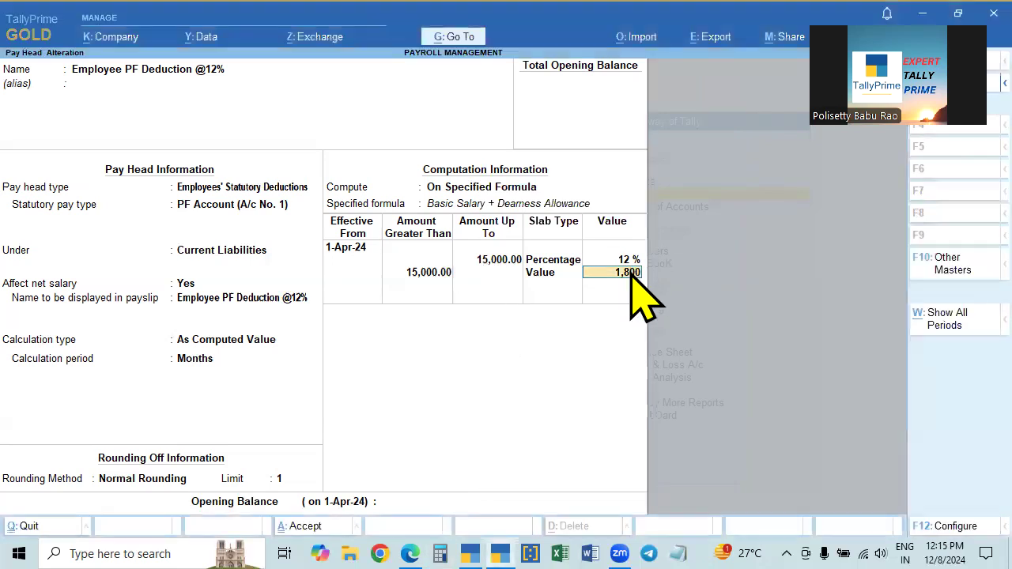
key(Return)
key(Return)
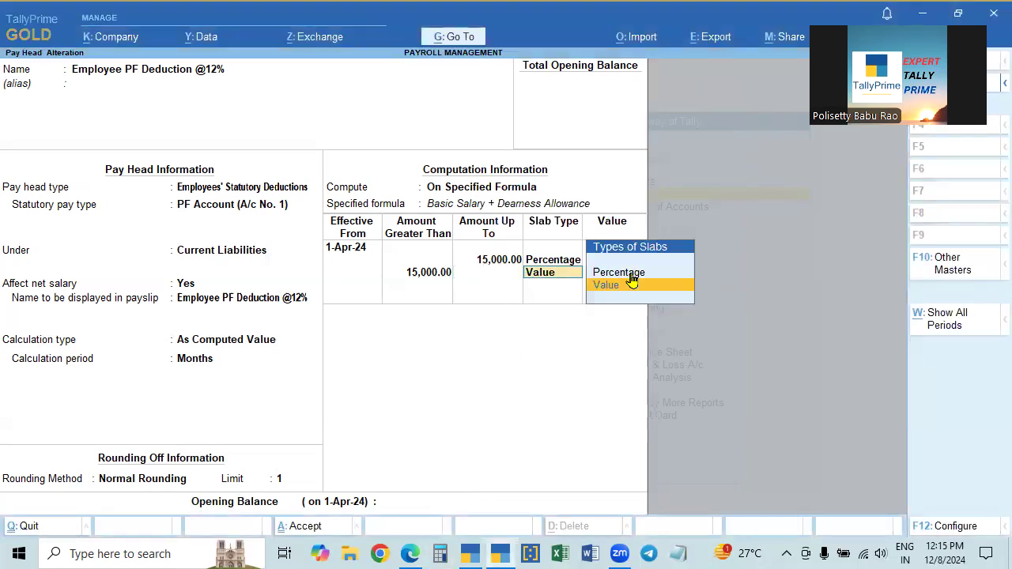
key(Return)
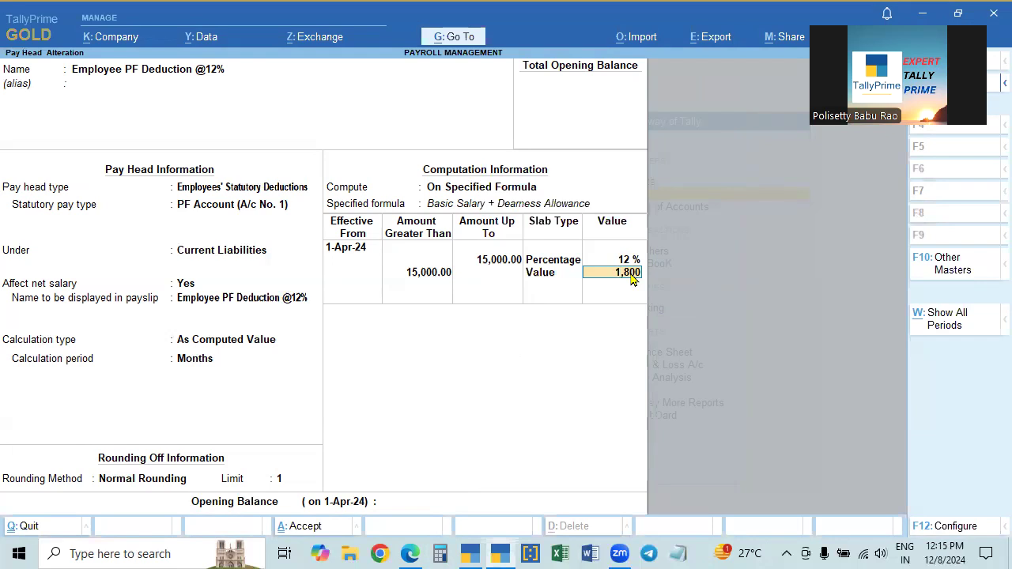
key(Return)
key(Return)
key(Return)
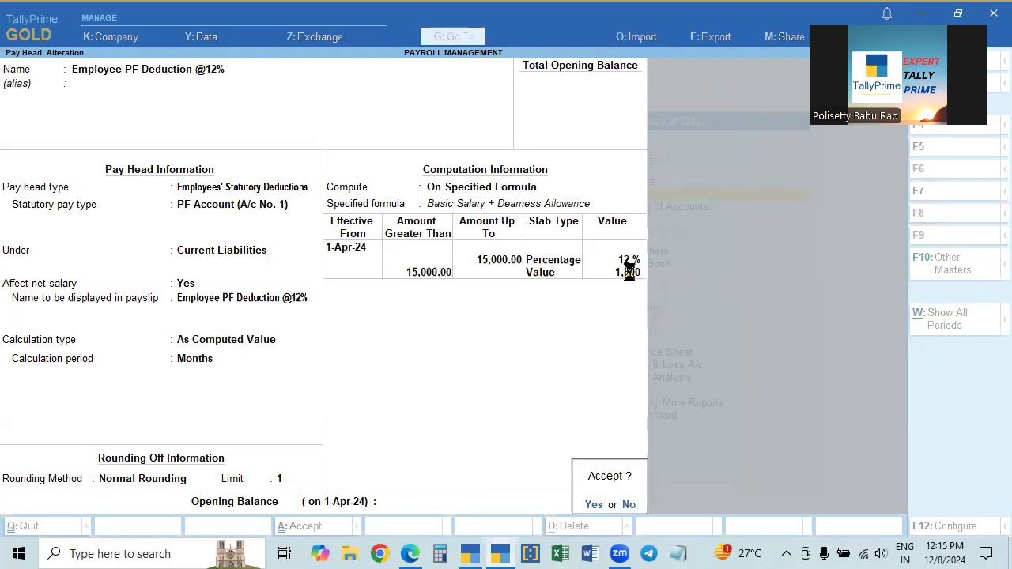
key(Return)
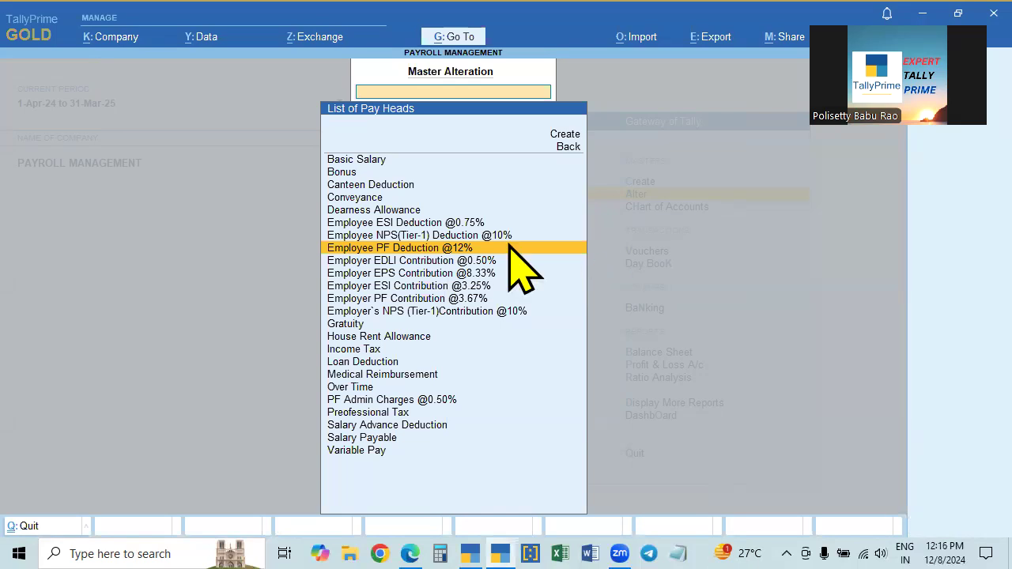
Step: Open Employee ESI Deduction @0.75% for alteration and keep its name without an alias
click(434, 225)
click(433, 224)
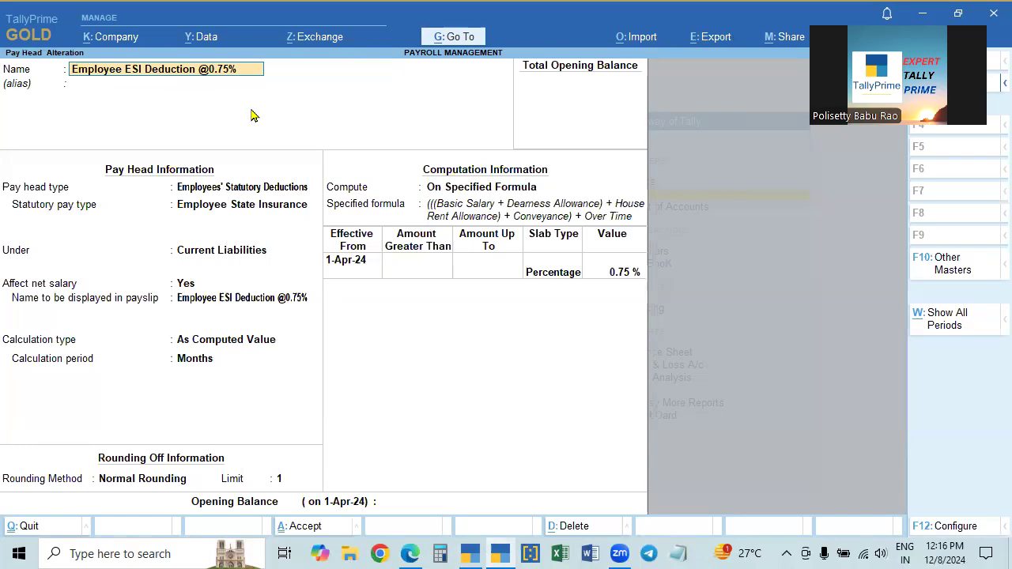
key(Return)
key(Return)
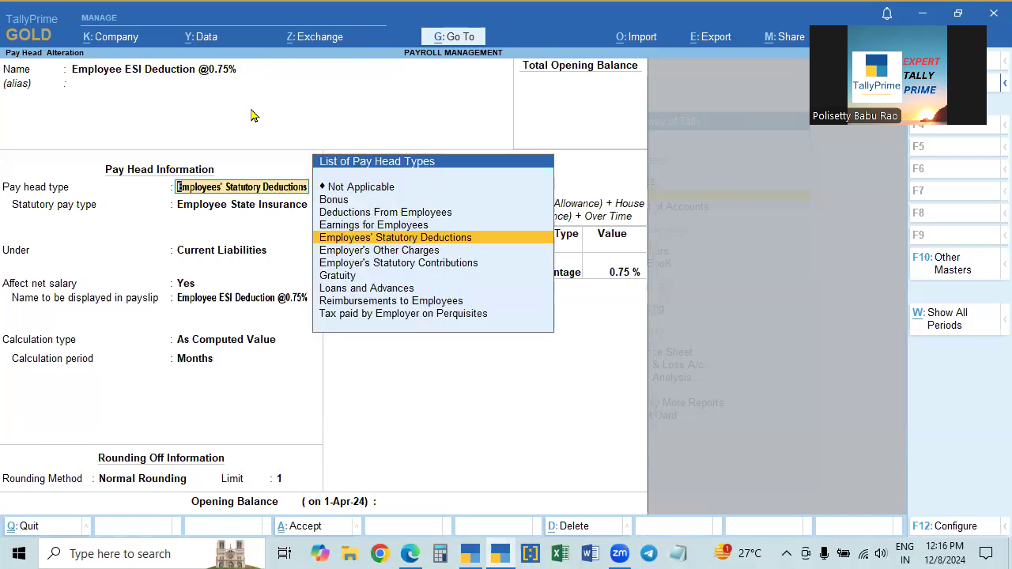
Step: Keep Employees' Statutory Deductions as the pay head type and choose Employee State Insurance as statutory pay type under Current Liabilities
key(Return)
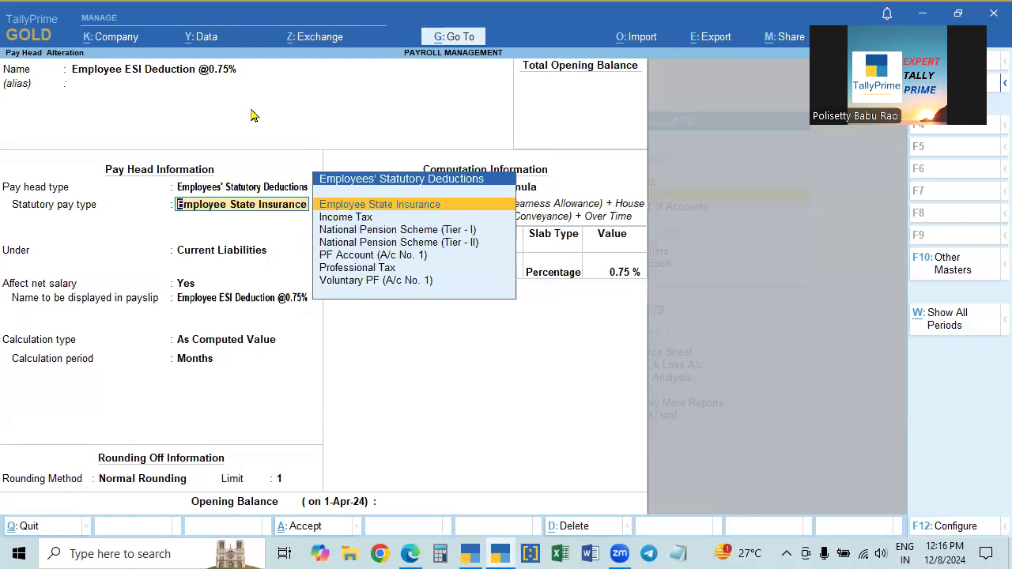
click(395, 204)
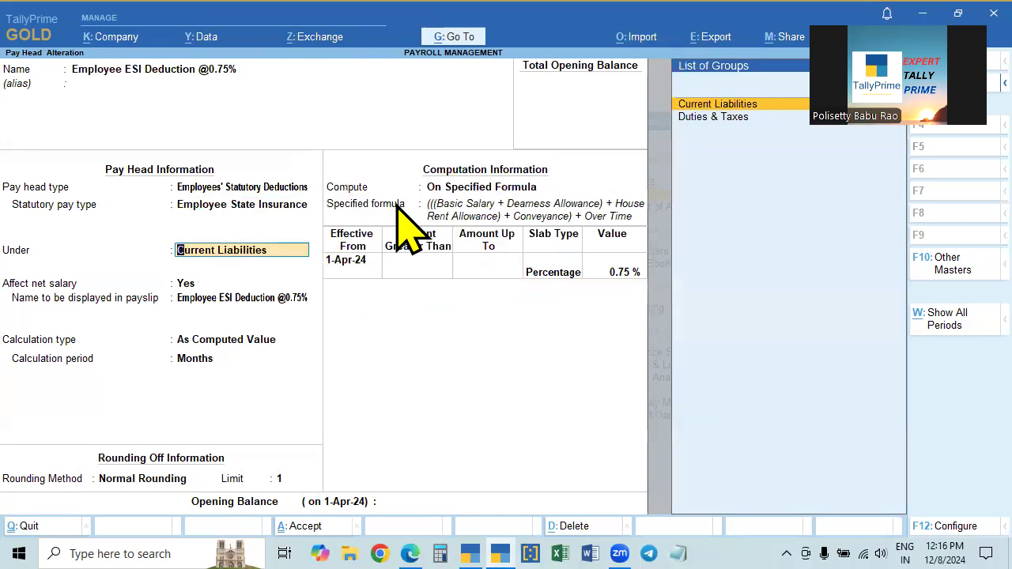
key(Return)
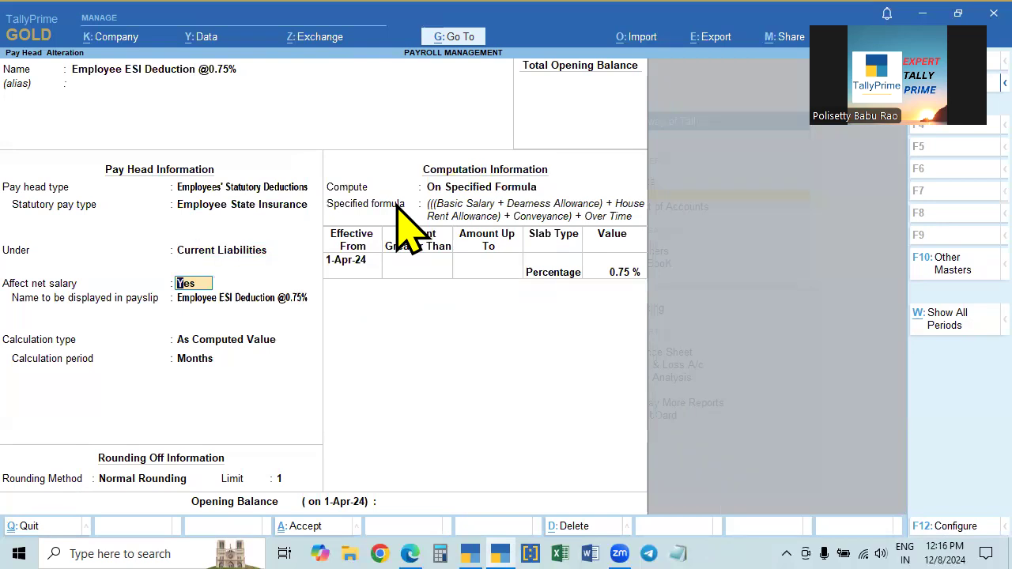
Step: Keep Affect net salary at Yes, the payslip name, As Computed Value and Normal Rounding with limit 1, and open the specified formula
key(Return)
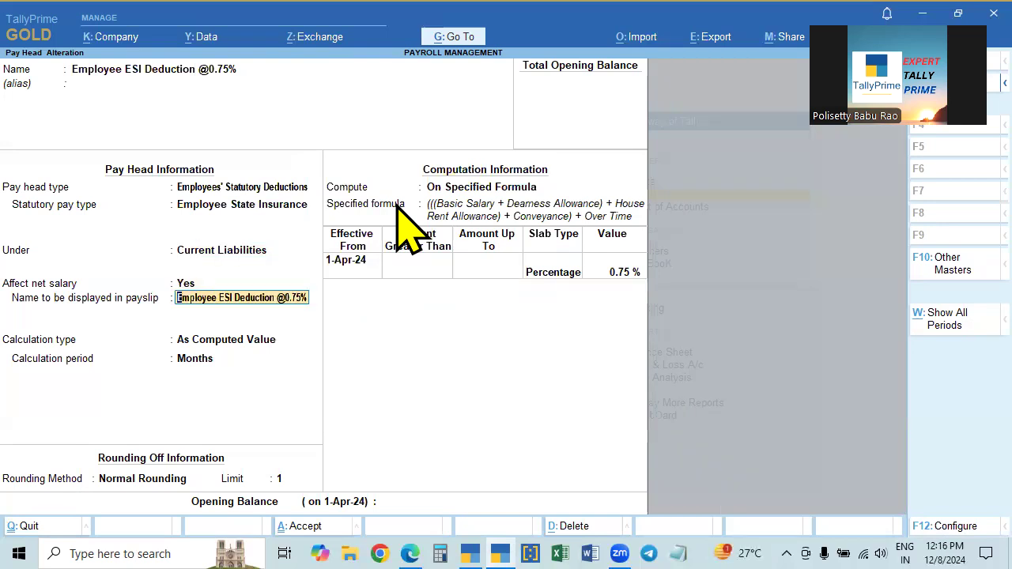
key(Return)
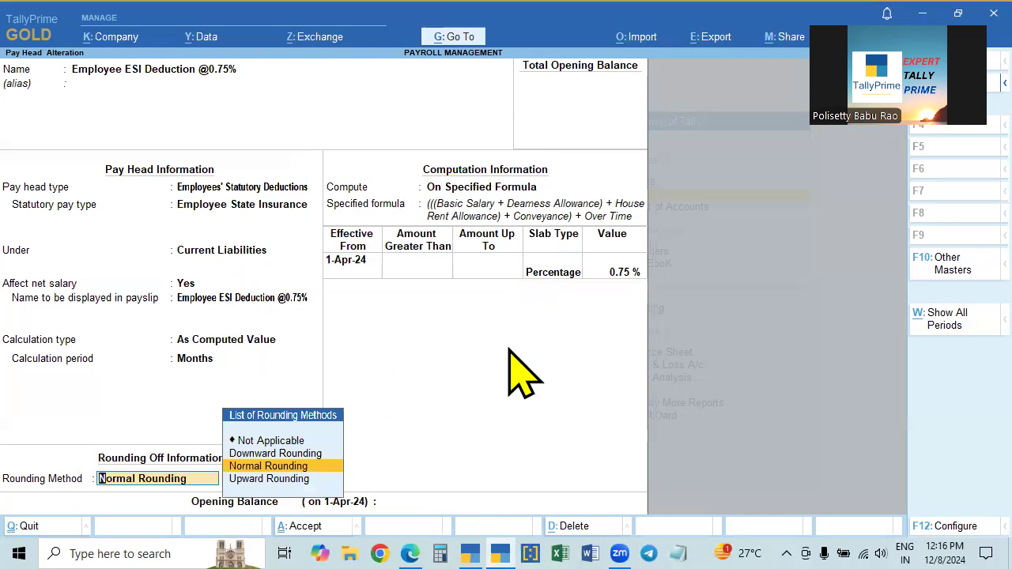
key(Return)
key(Return)
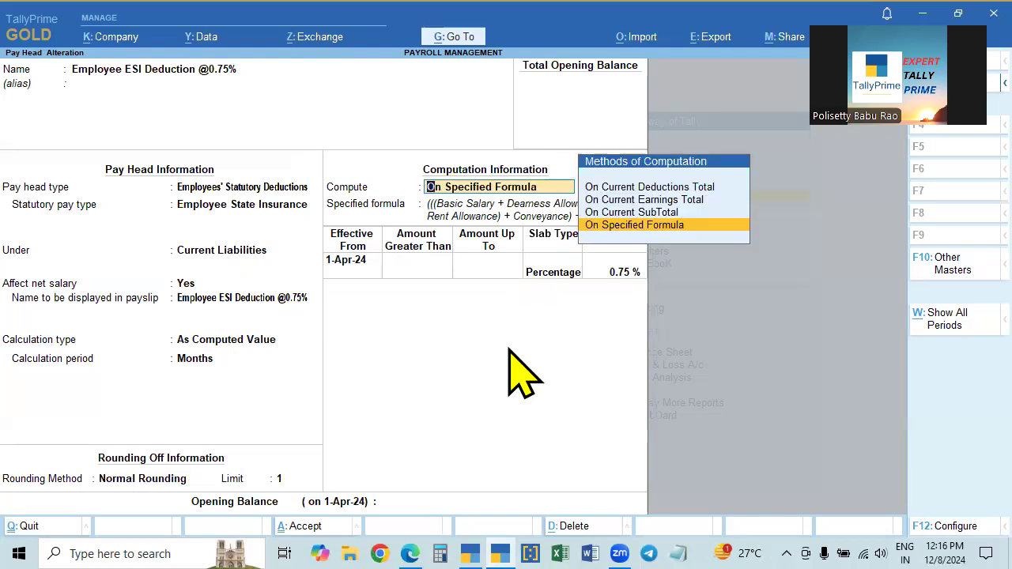
key(Return)
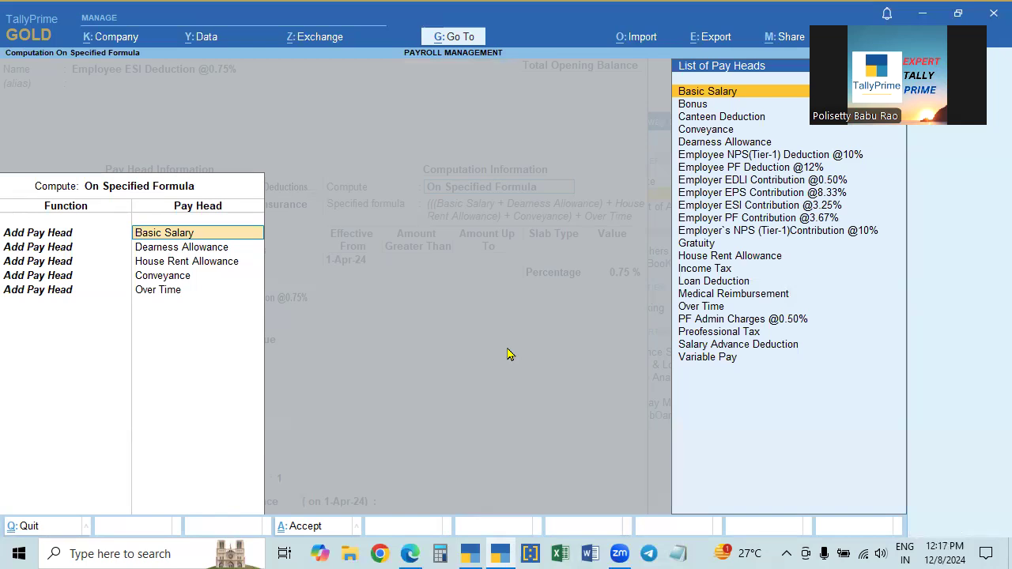
Step: Confirm the ESI formula as the sum of Basic Salary, Dearness Allowance, House Rent Allowance, Conveyance and Over Time
key(Return)
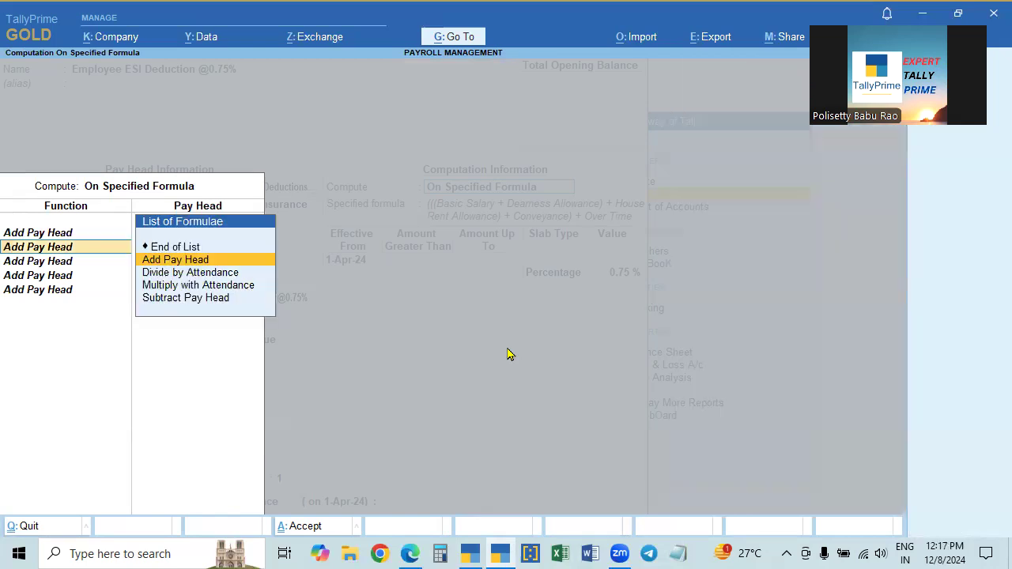
key(Return)
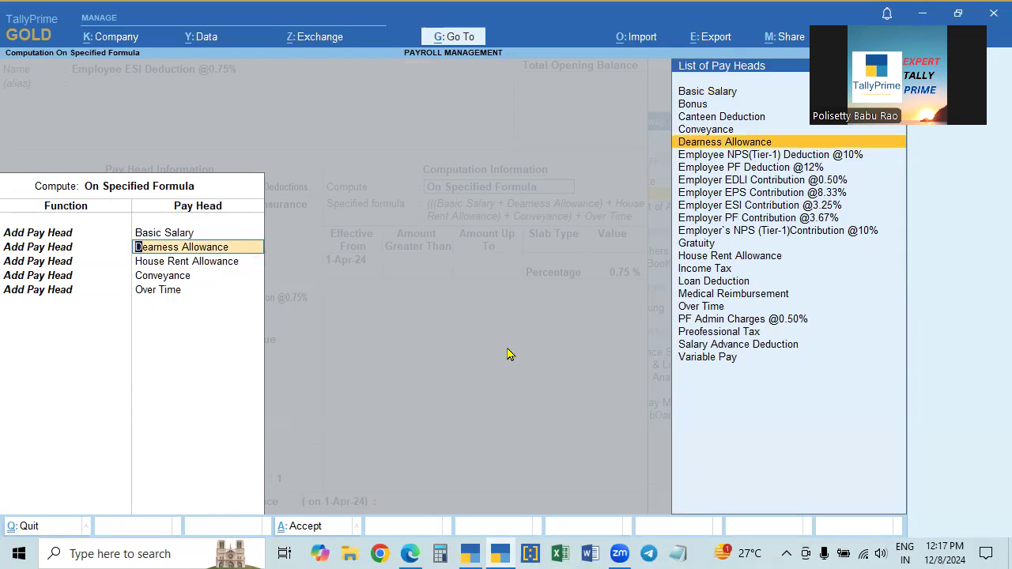
key(Return)
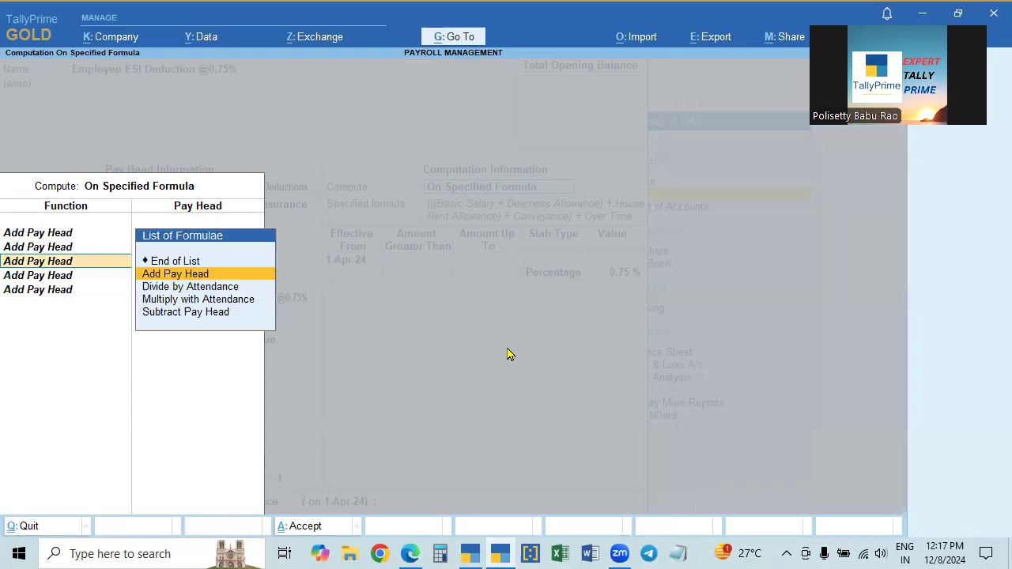
key(Return)
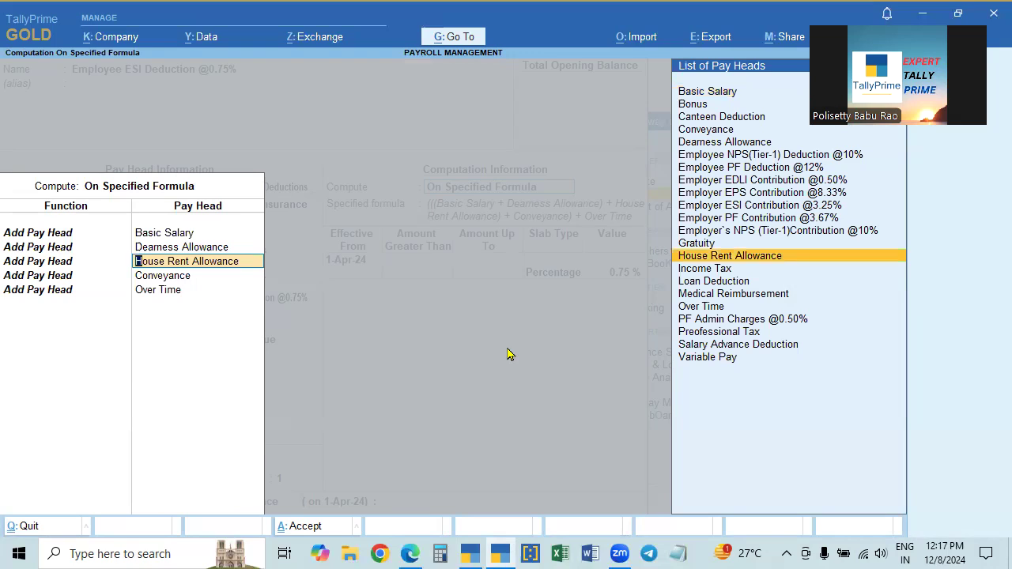
key(Return)
key(Return)
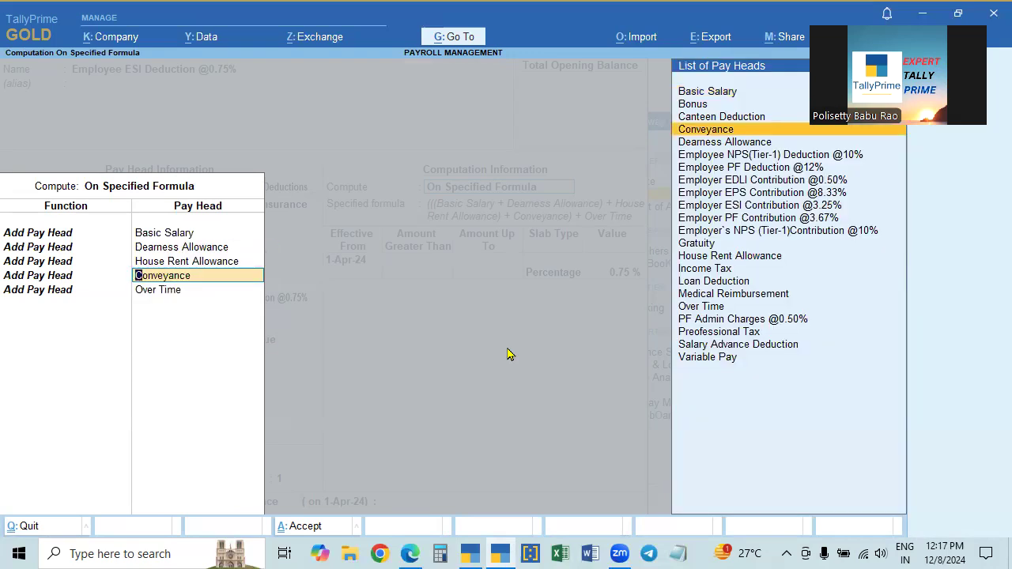
key(Return)
key(Return)
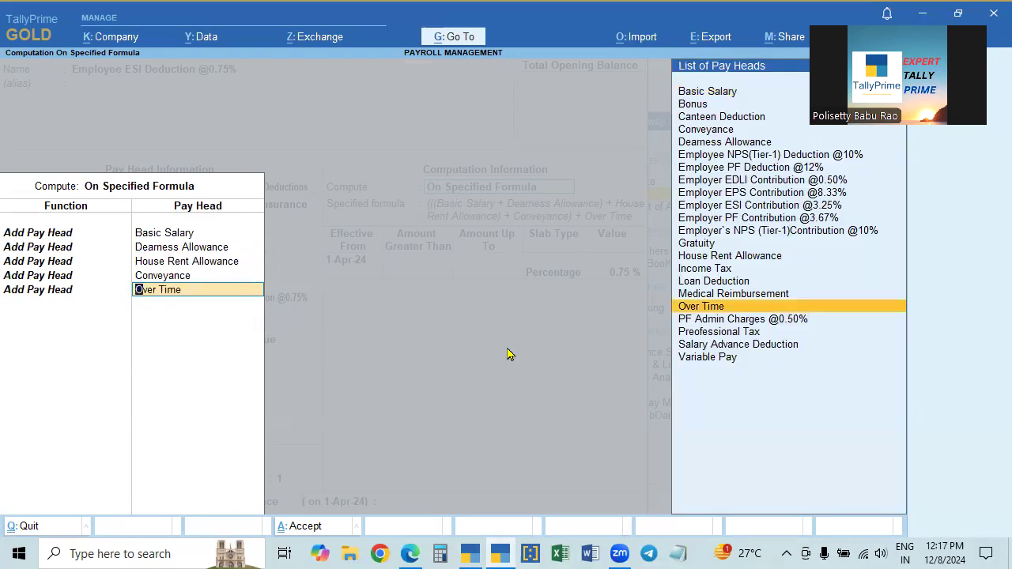
key(Return)
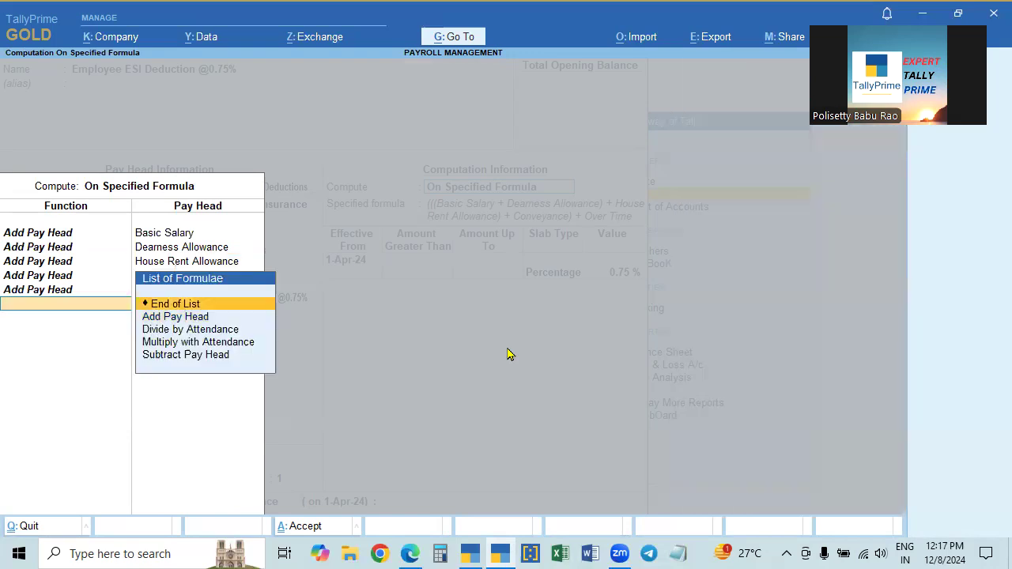
key(Down)
key(Return)
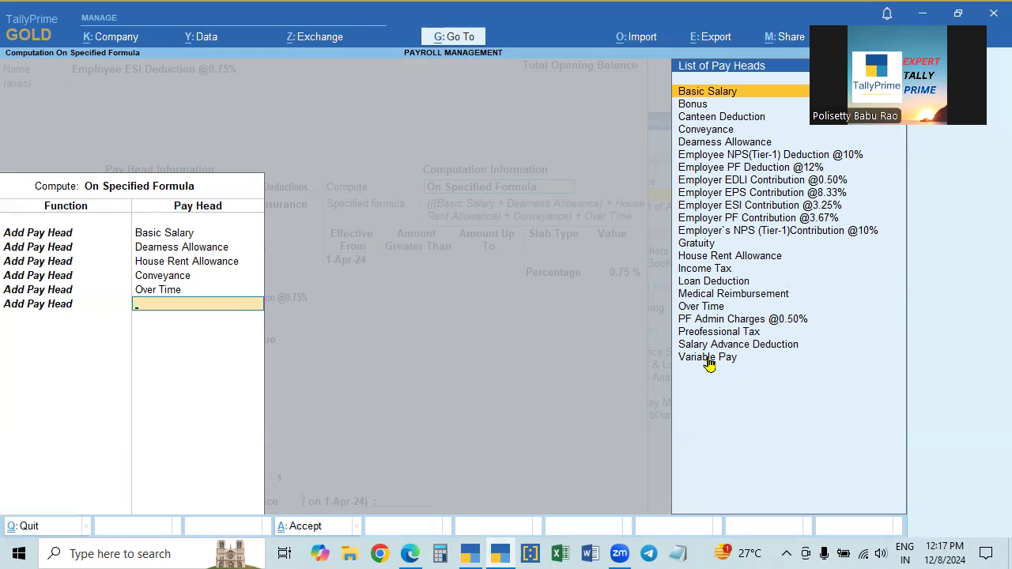
key(Return)
Step: End the formula list, keep the 0.75% Percentage slab effective from 1-Apr-24 and save the Employee ESI Deduction @0.75% pay head
key(Up)
key(Return)
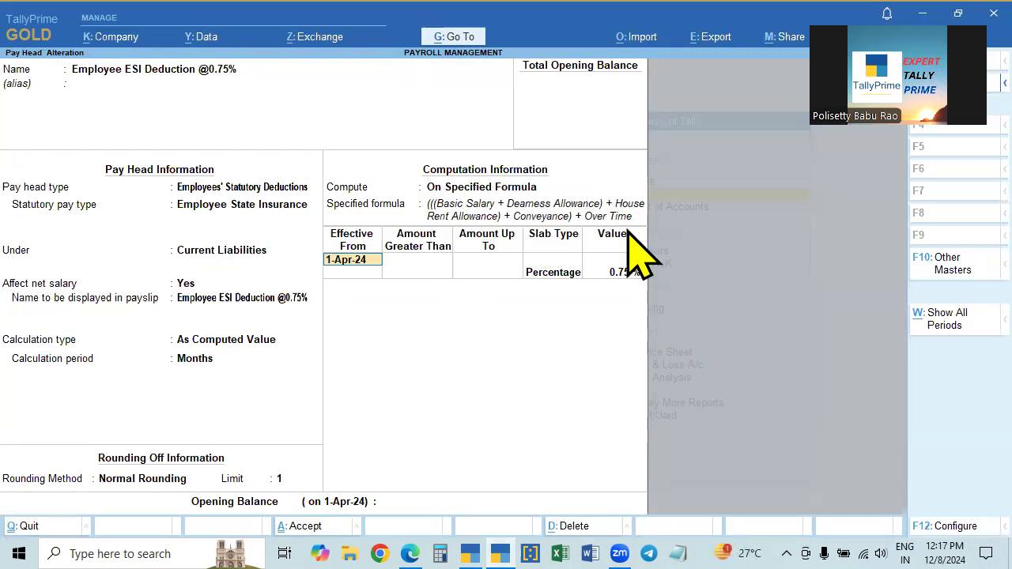
key(Return)
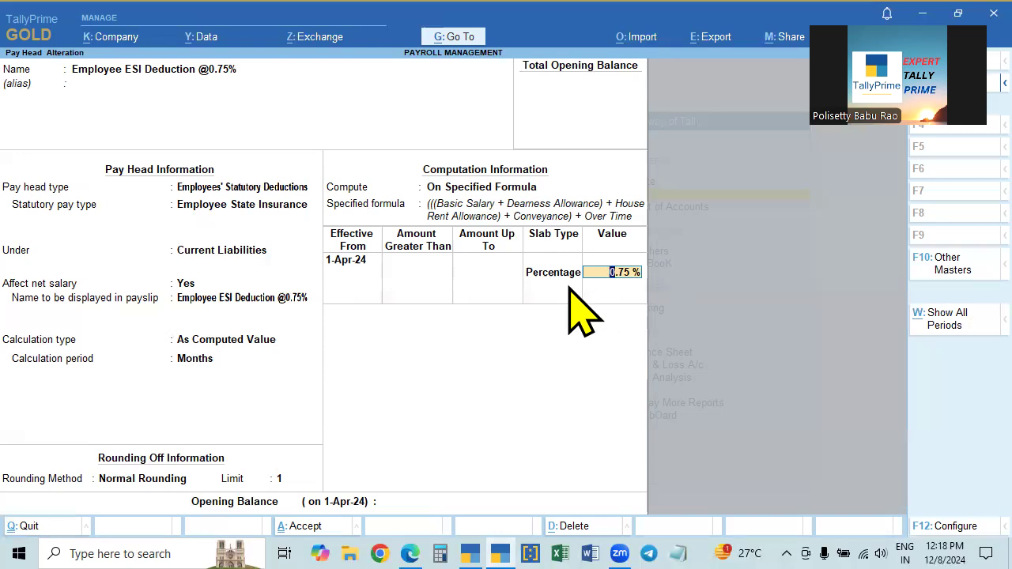
key(Return)
key(Return)
key(Return)
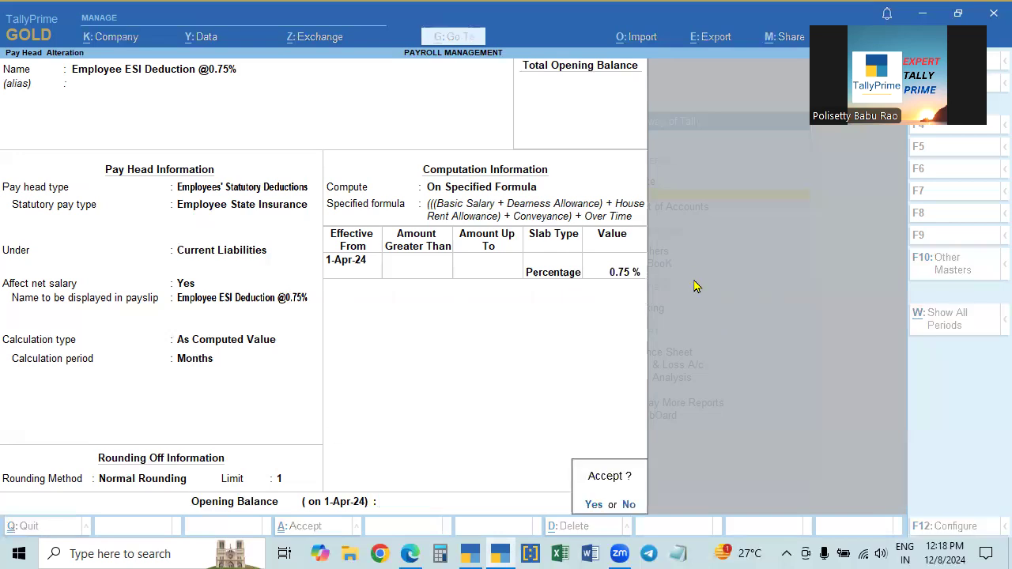
key(Return)
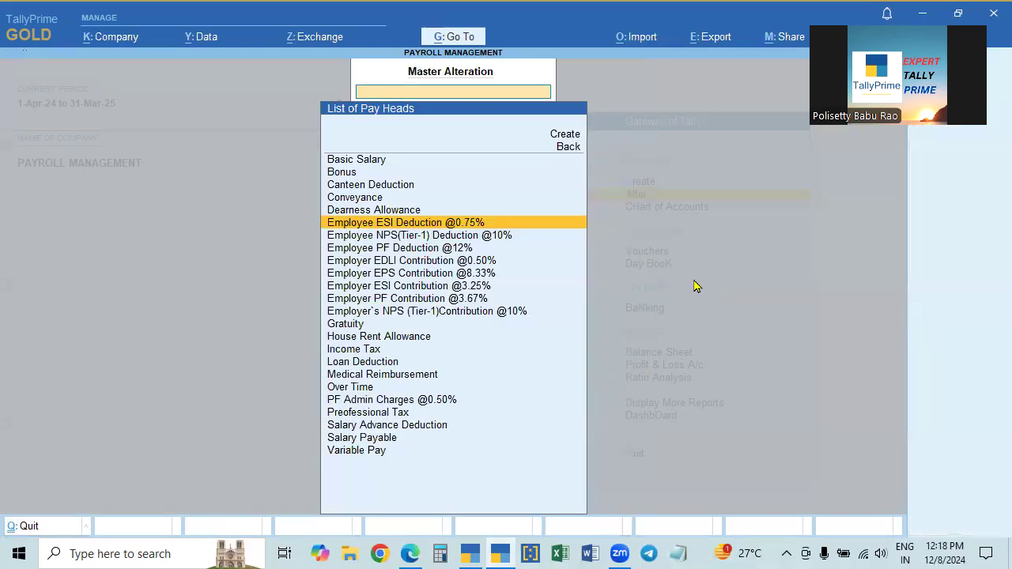
key(Down)
key(Down)
key(Return)
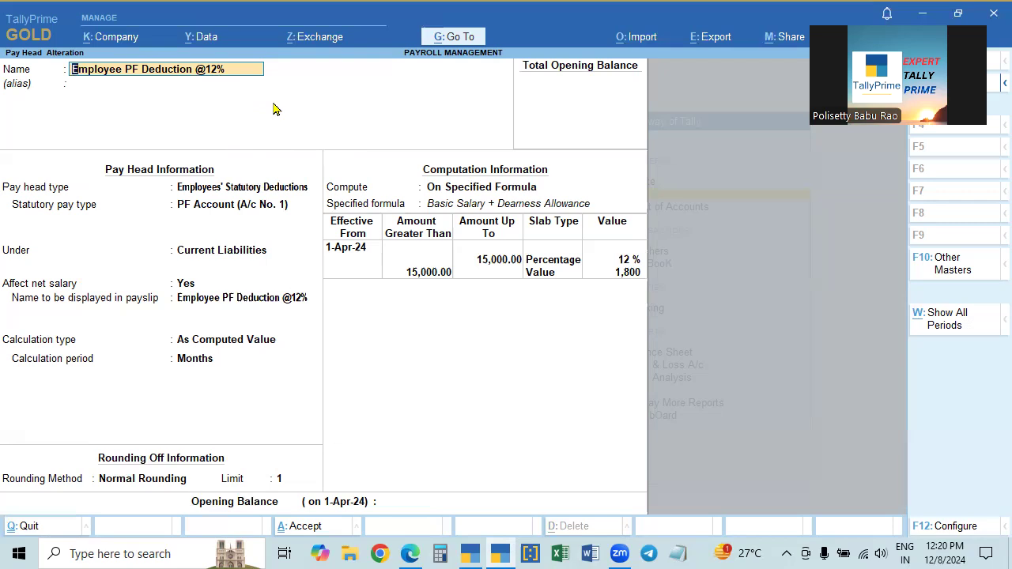
key(Escape)
key(Escape)
key(Return)
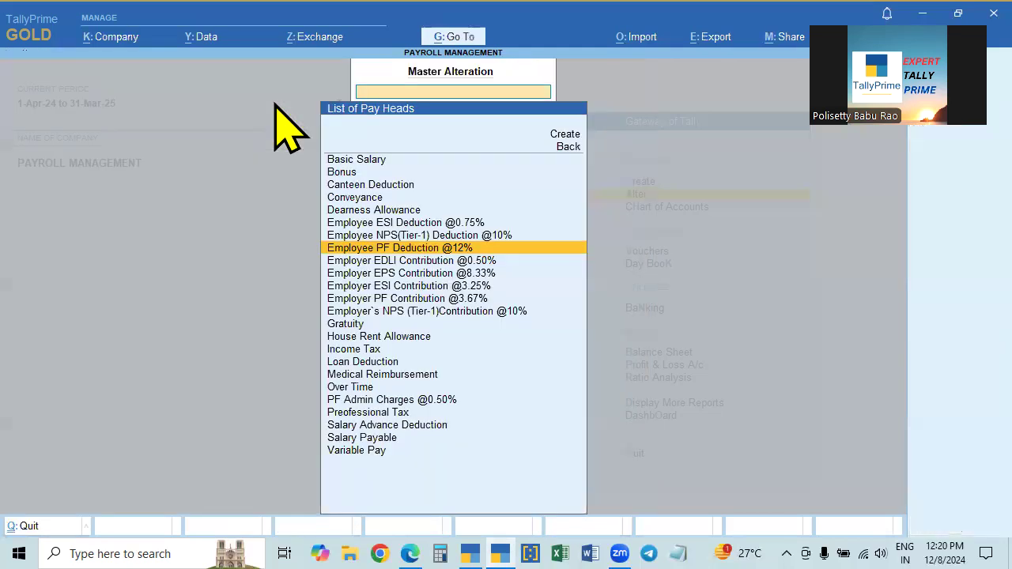
Step: Reopen Employee ESI Deduction @0.75%, review its single Percentage slab and save the pay head with the same settings
key(Up)
key(Up)
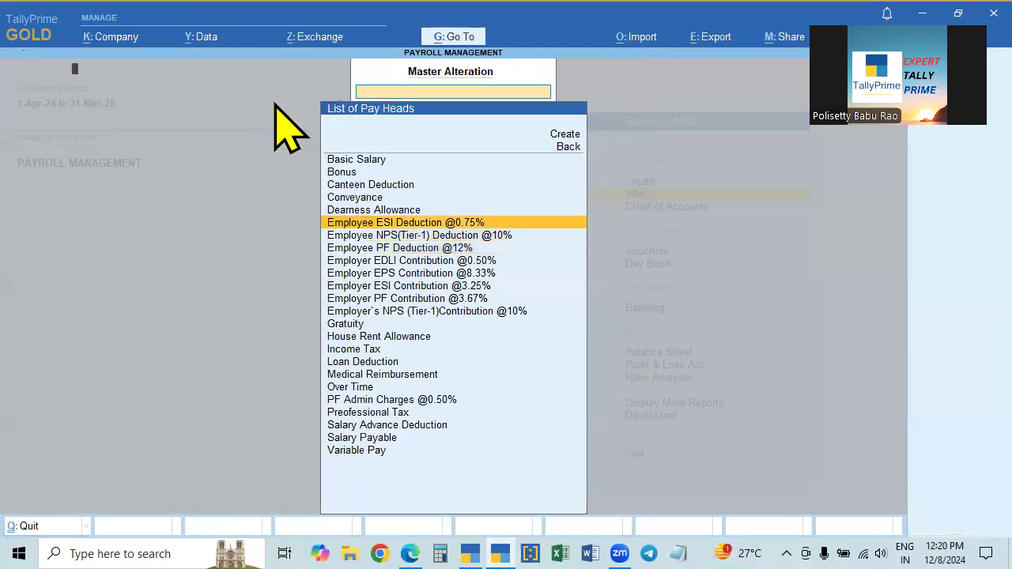
key(Return)
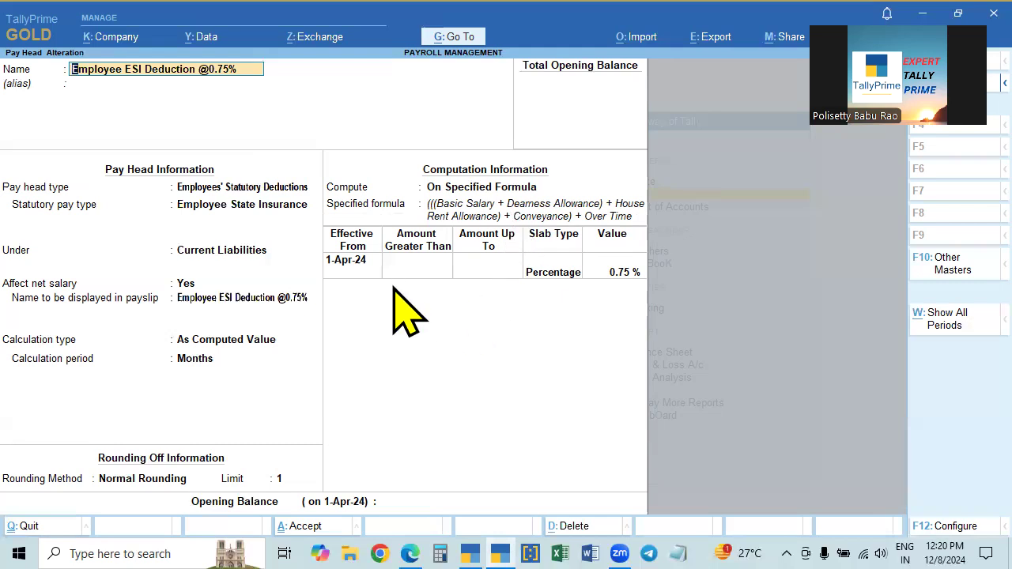
click(620, 279)
key(Return)
key(Return)
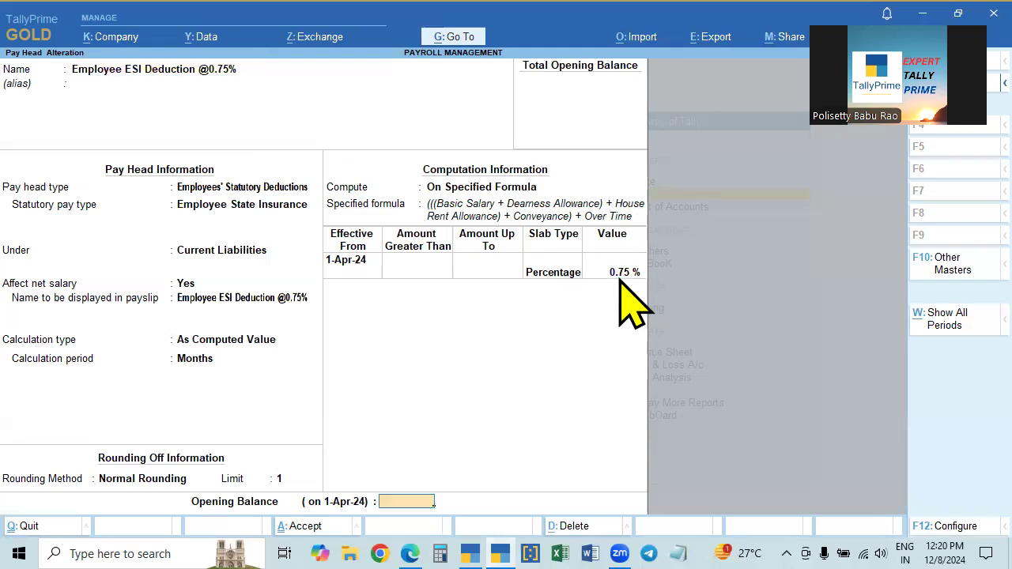
key(Return)
key(Return)
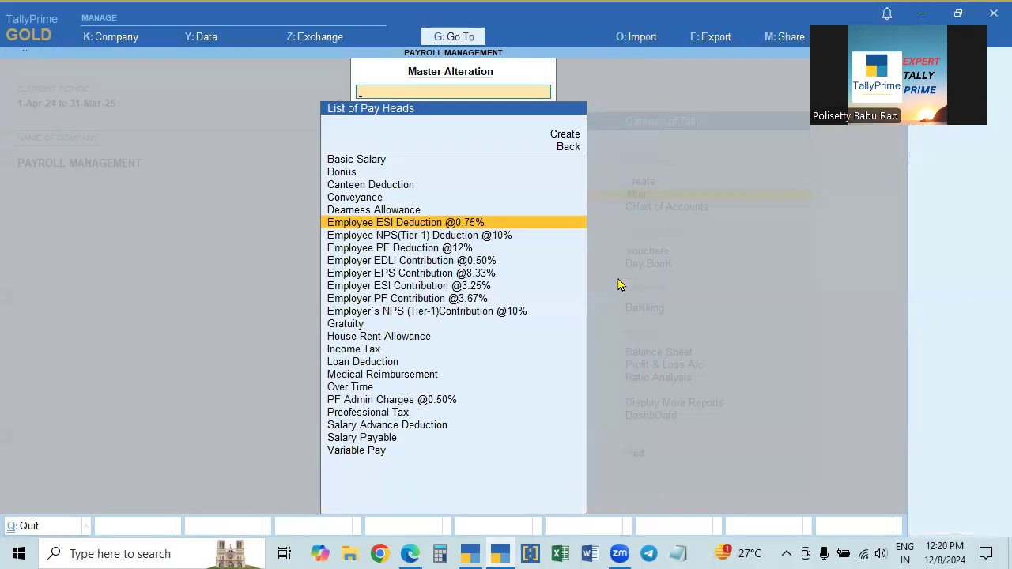
key(Down)
key(Down)
key(Down)
key(Down)
key(Down)
key(Down)
key(Down)
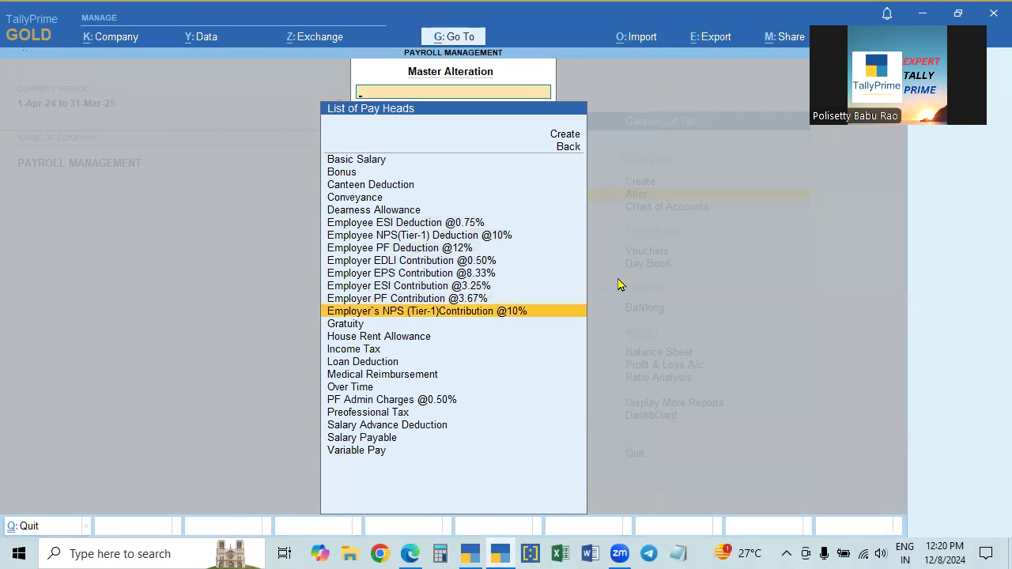
key(Return)
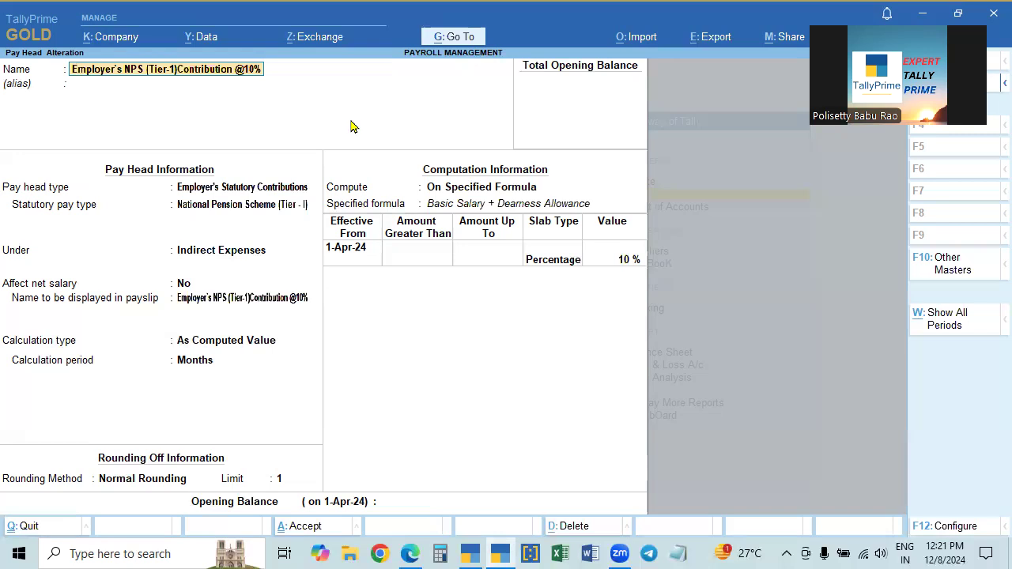
key(Escape)
key(Up)
key(Up)
key(Up)
key(Up)
key(Up)
key(Up)
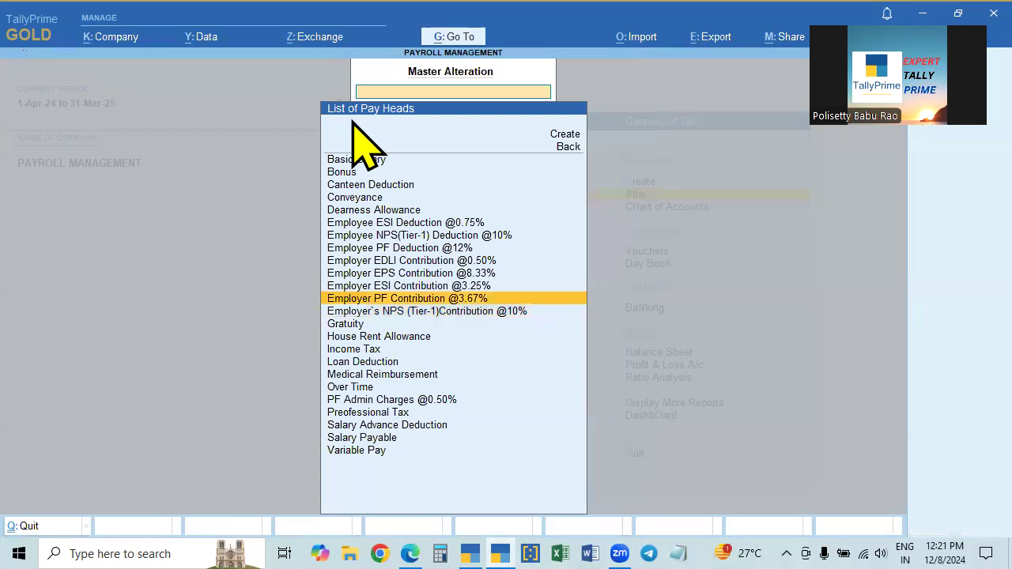
key(Return)
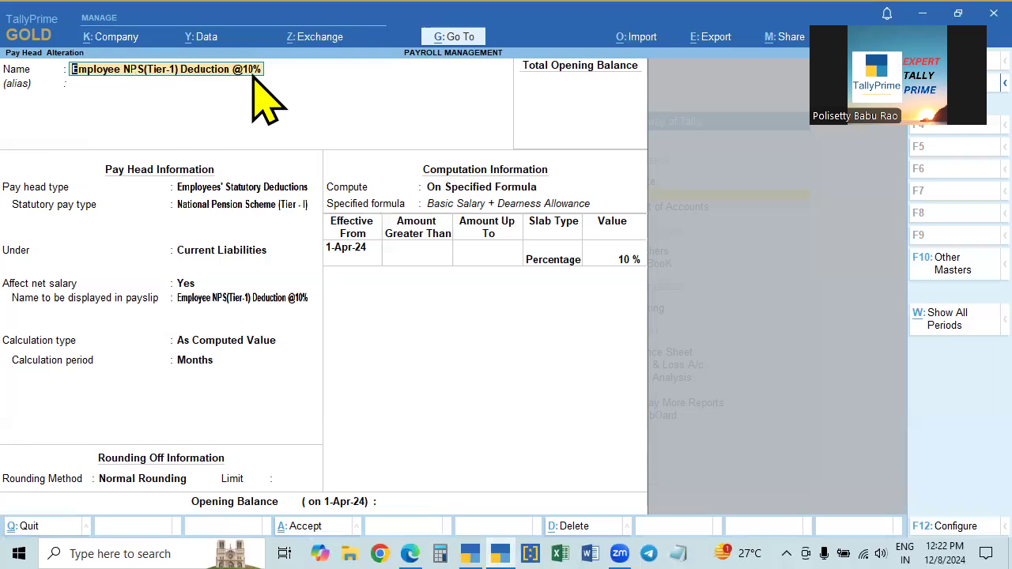
key(Return)
key(Return)
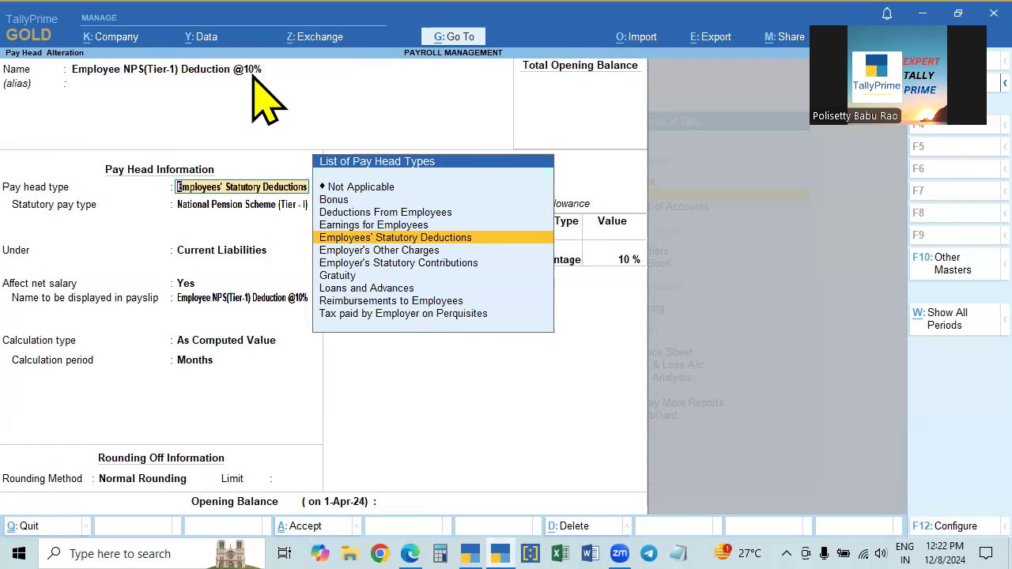
Step: Keep Employees' Statutory Deductions as the pay head type and choose National Pension Scheme (Tier - I) as statutory pay type under Current Liabilities
key(Return)
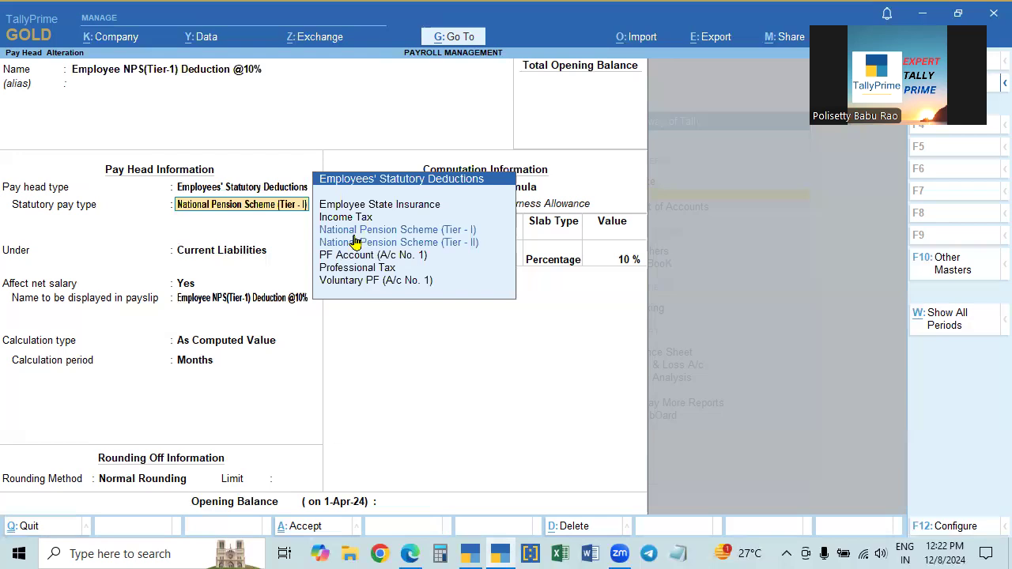
click(455, 230)
click(454, 230)
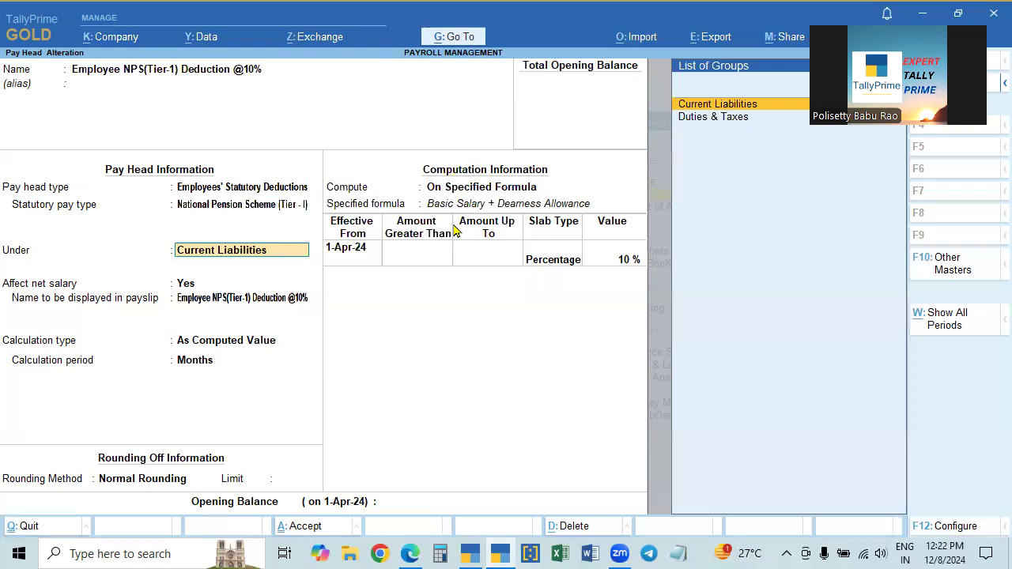
key(Return)
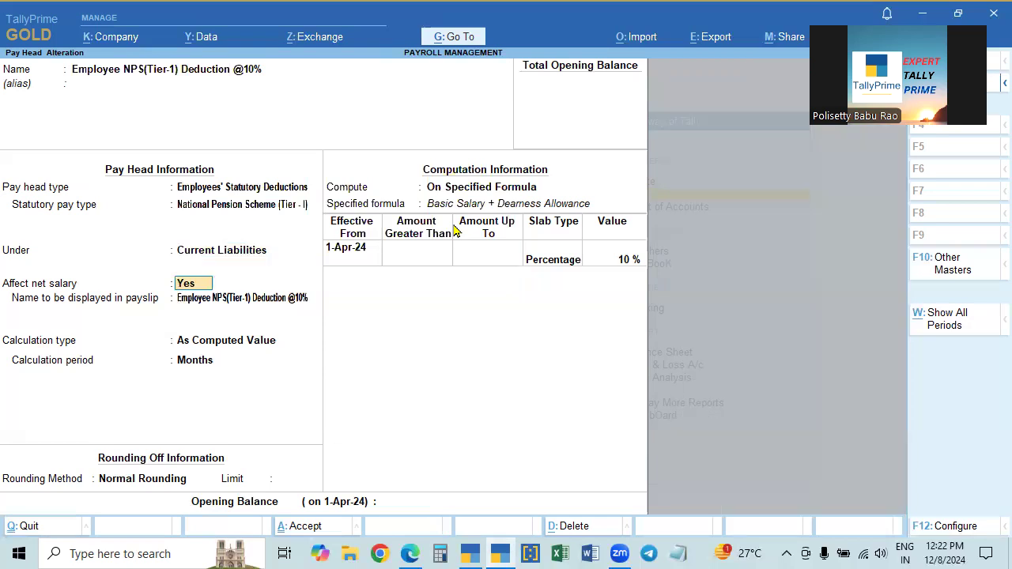
Step: Keep Affect net salary at Yes, the payslip name, As Computed Value and Normal Rounding without a limit, and open the NPS deduction's specified formula
key(Return)
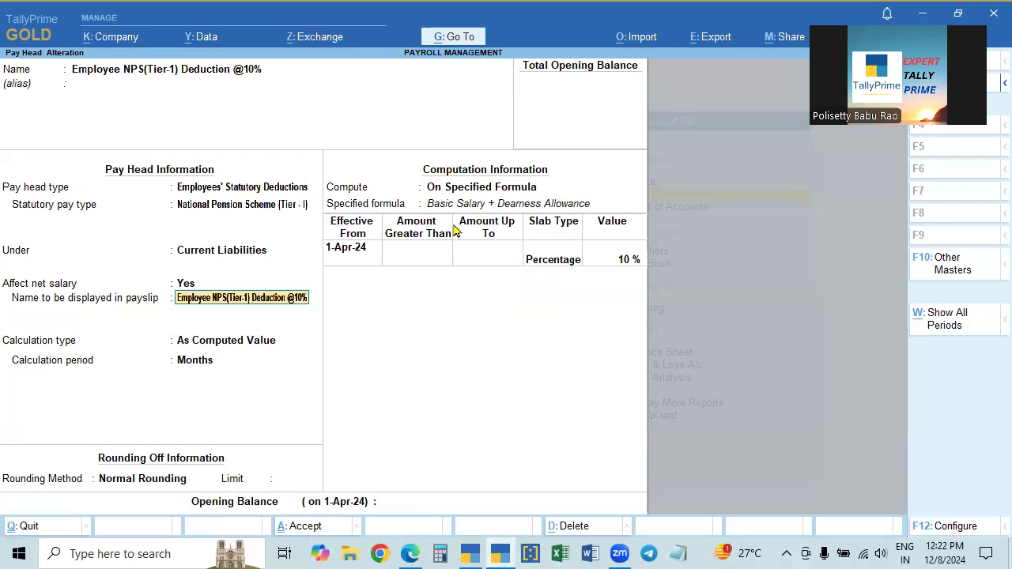
key(Return)
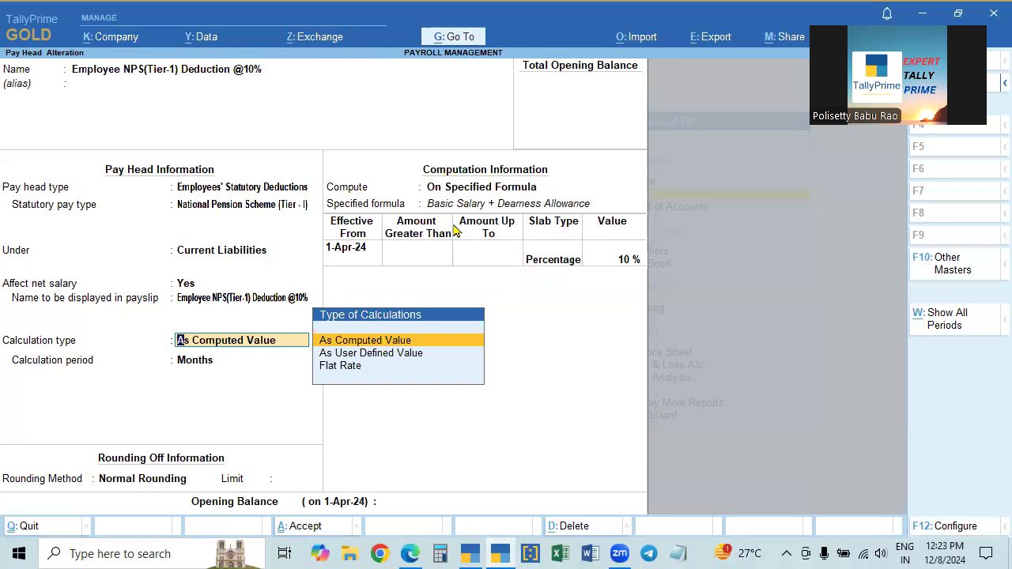
key(Return)
key(Return)
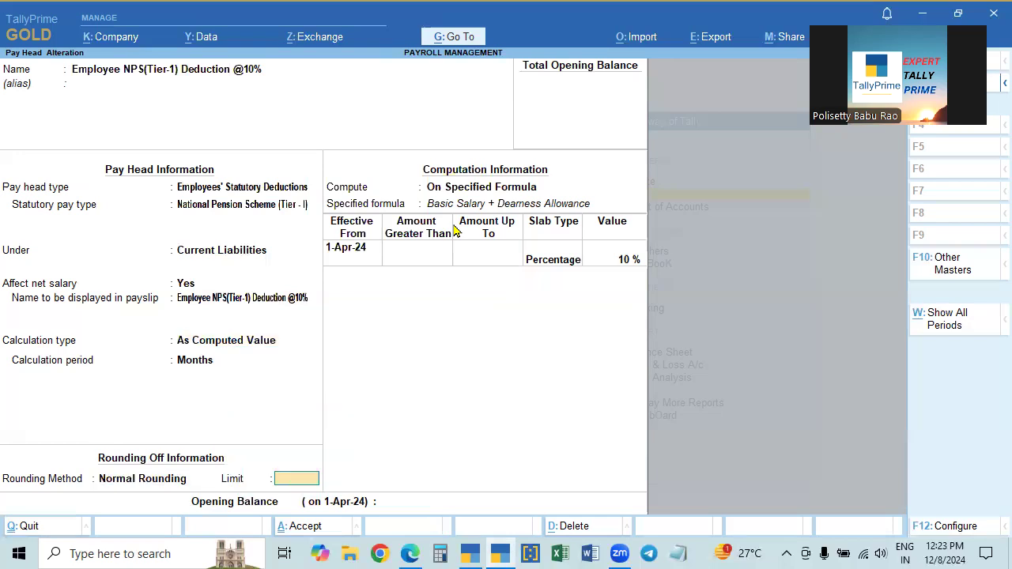
key(Return)
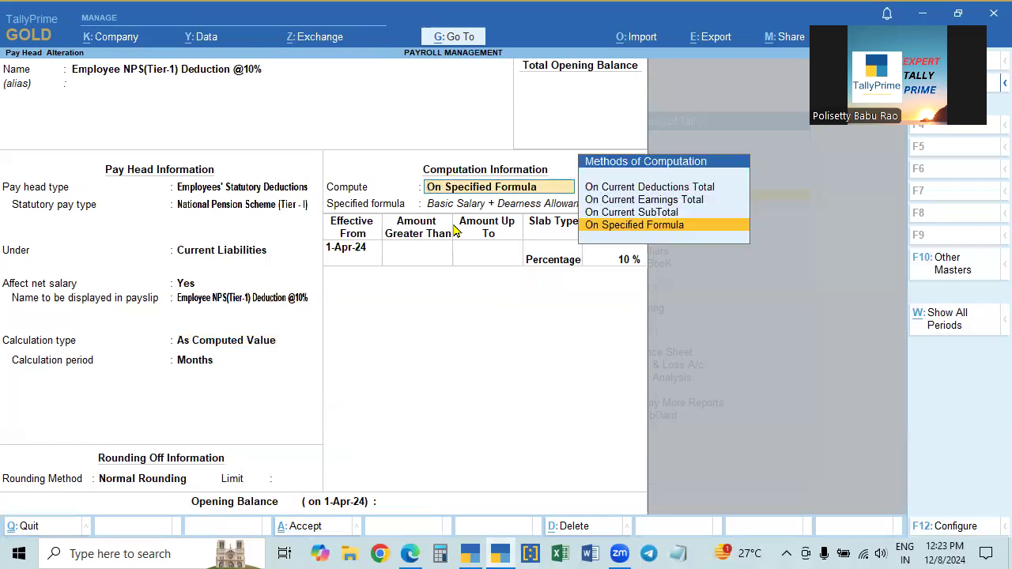
key(Return)
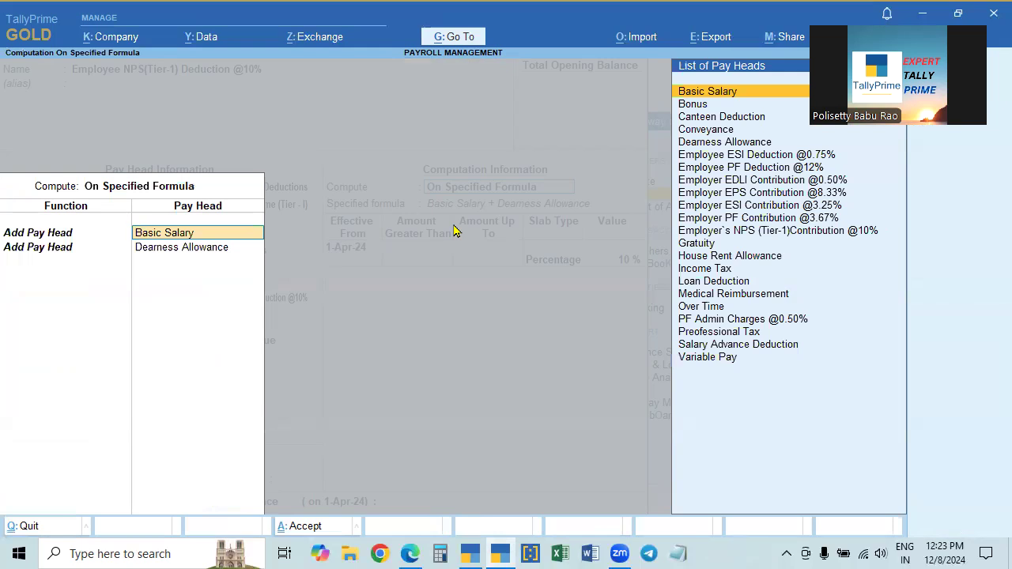
Step: Keep the NPS deduction's specified formula as Basic Salary plus Dearness Allowance
key(Return)
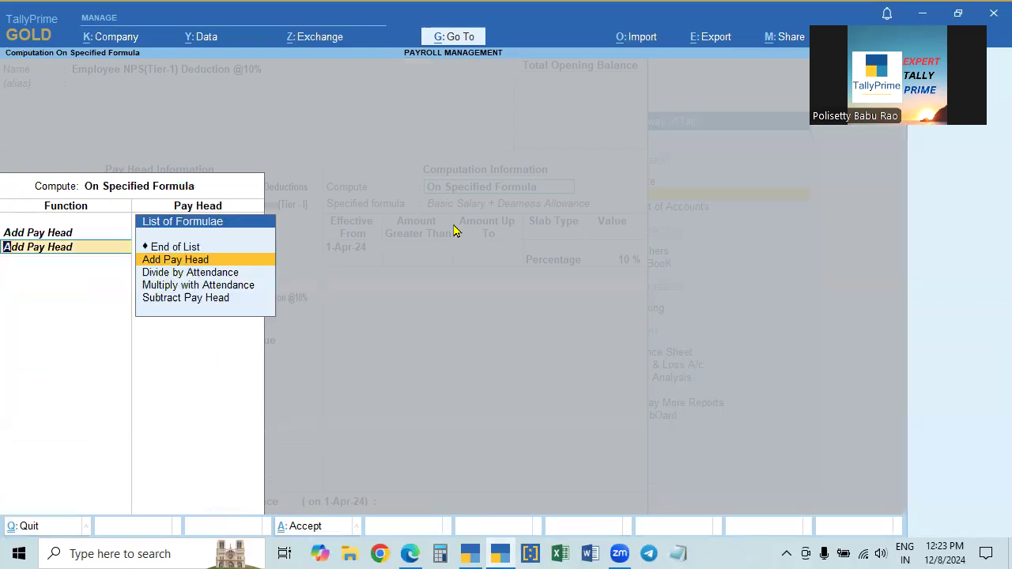
key(Return)
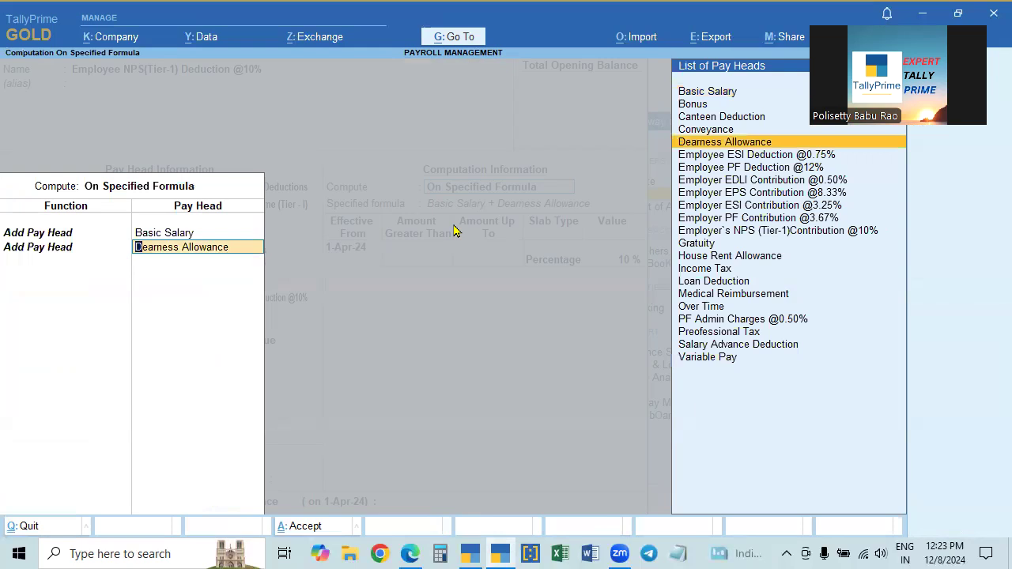
key(Return)
key(Return)
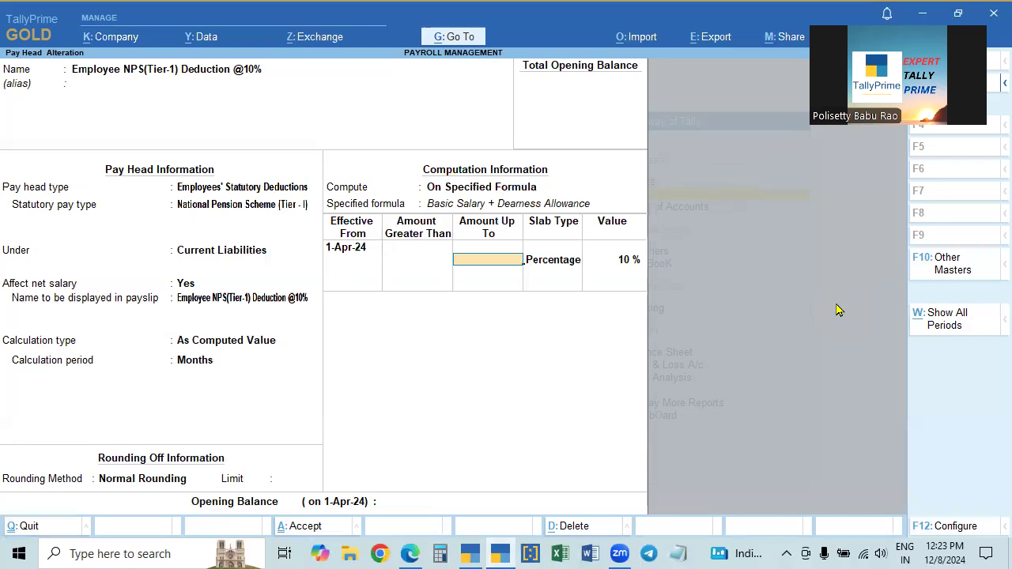
Step: Keep the 10% Percentage slab effective from 1-Apr-24, leave the opening balance blank and save the NPS deduction
key(Return)
key(Return)
key(Return)
key(Return)
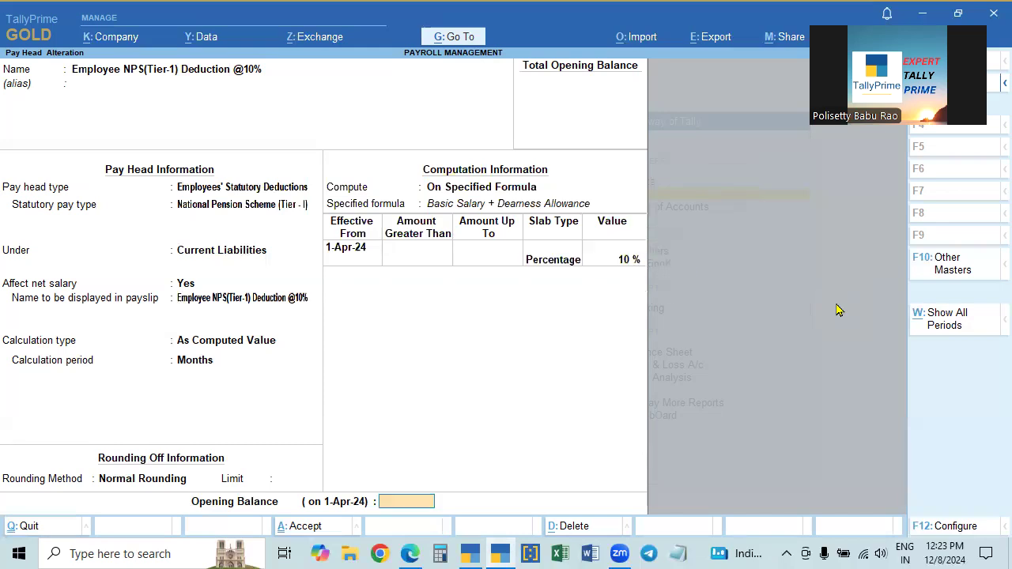
key(Return)
key(Return)
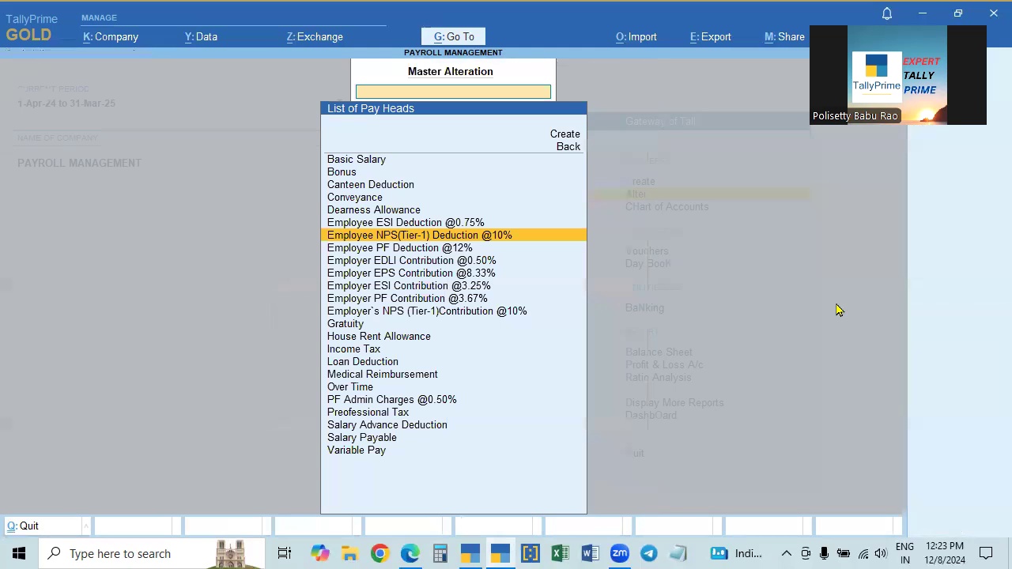
Step: Open the Preofessional Tax pay head for alteration
key(Down)
key(Down)
key(Down)
key(Down)
key(Down)
key(Down)
key(Down)
key(Down)
key(Down)
key(Down)
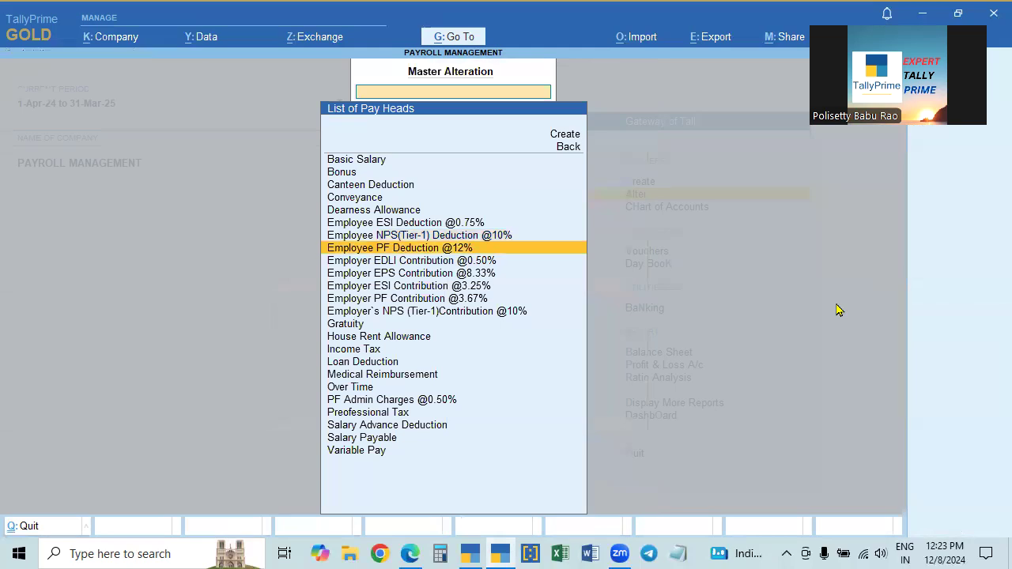
key(Down)
key(Down)
key(Down)
key(Down)
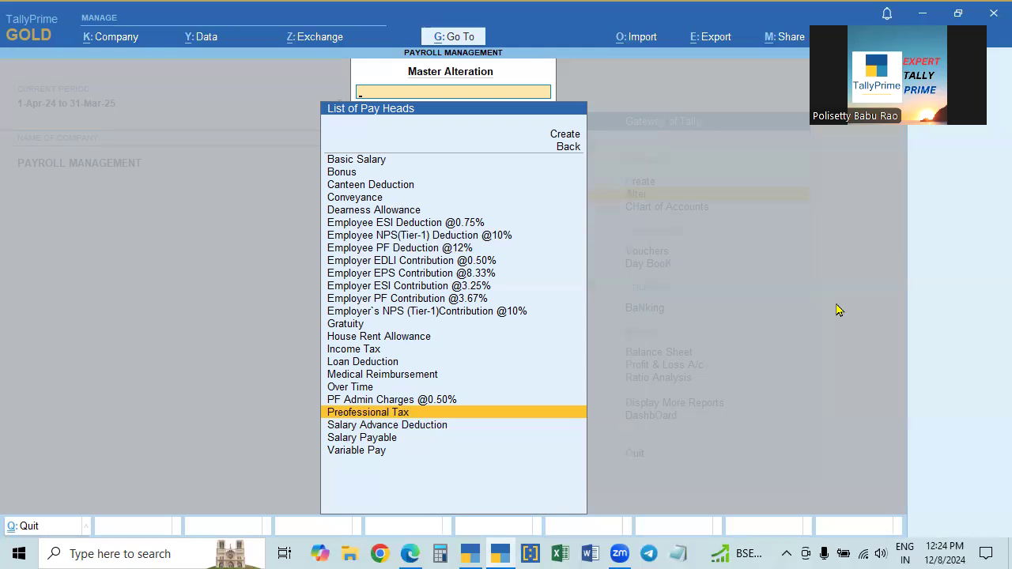
key(Return)
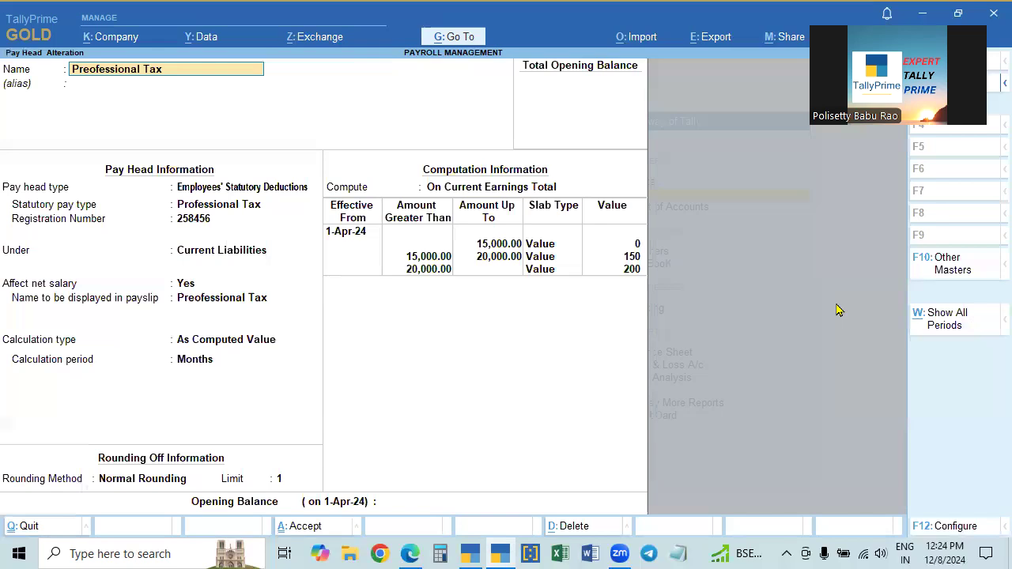
Step: Keep the Preofessional Tax pay head's name without an alias
text(Dedu)
key(BackSpace)
key(BackSpace)
key(BackSpace)
key(BackSpace)
text(d)
key(Return)
key(Return)
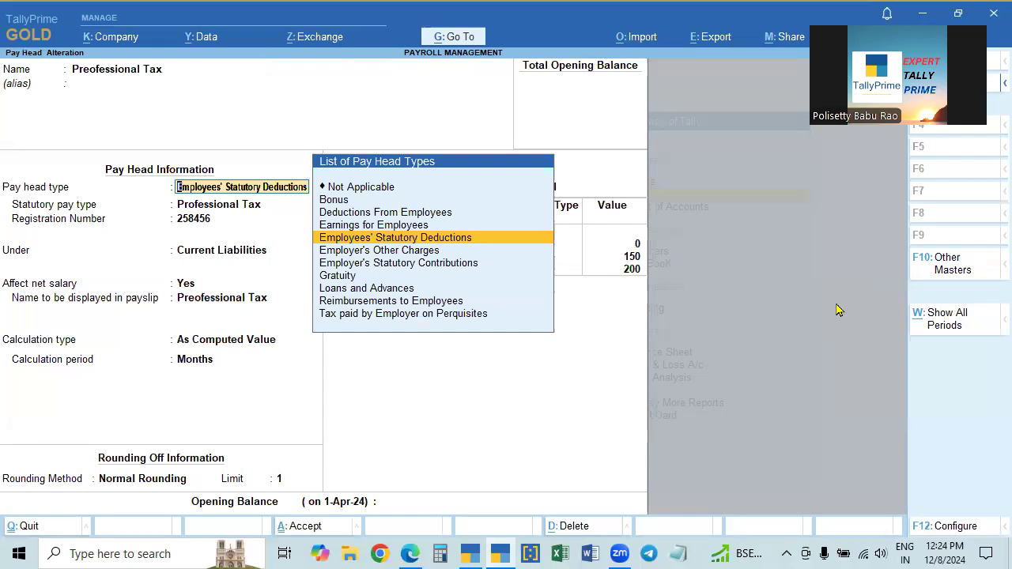
Step: Keep Employees' Statutory Deductions with statutory pay type Professional Tax and its registration number, grouped under Current Liabilities
key(Return)
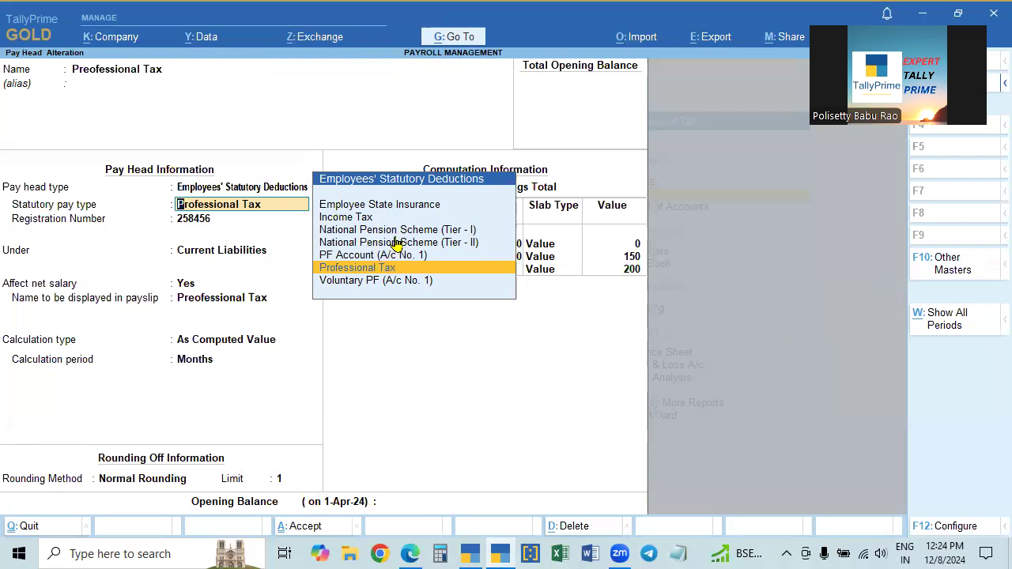
key(Return)
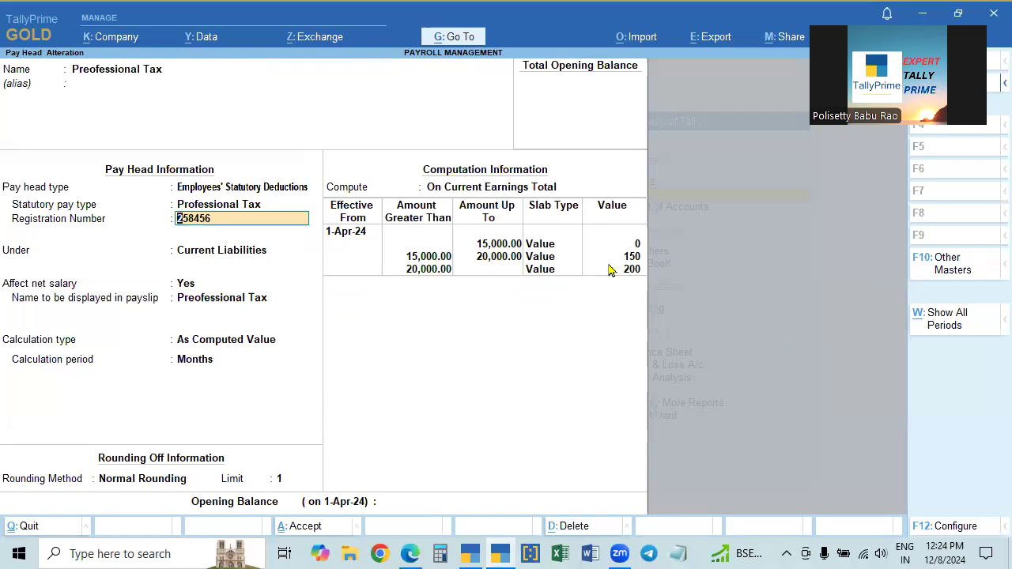
key(Return)
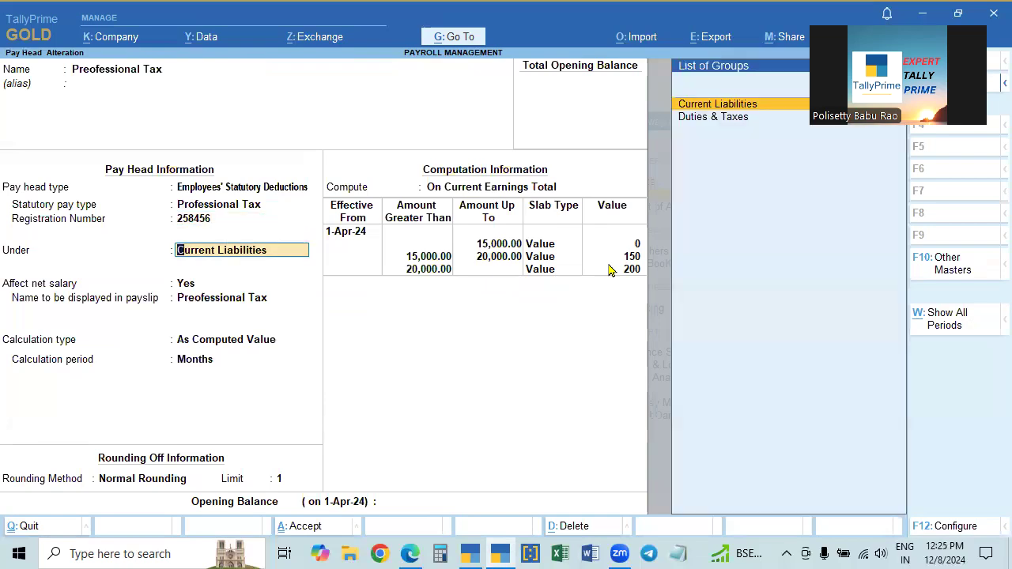
key(Down)
key(Up)
key(Return)
Step: Keep Affect net salary at Yes, the payslip name and Months as the calculation period
key(Return)
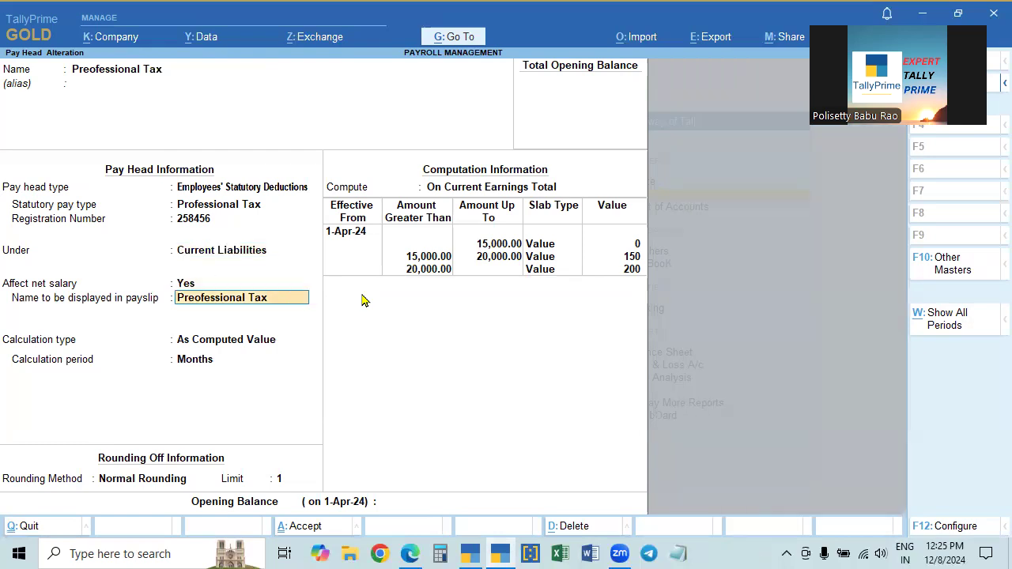
key(Return)
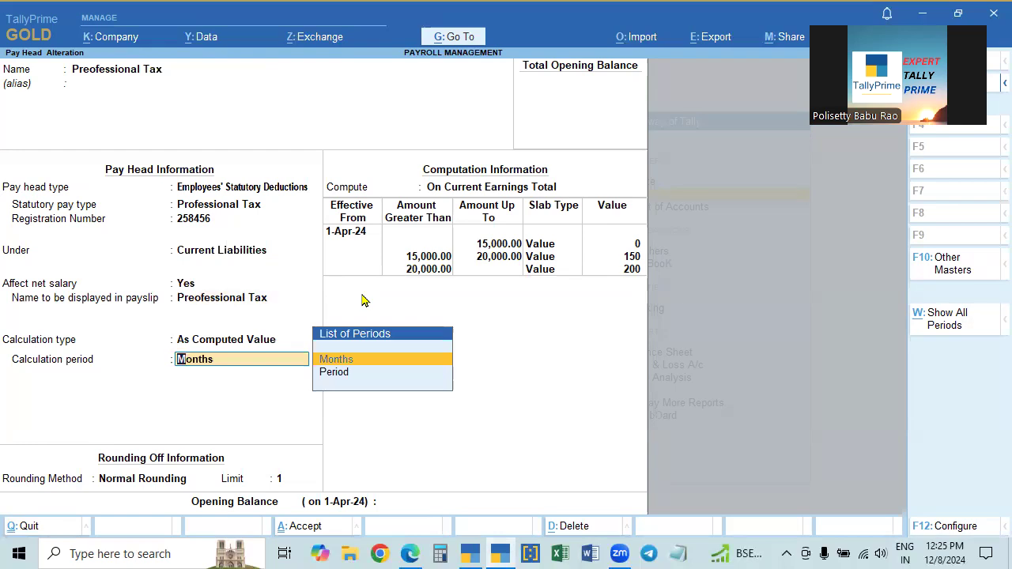
key(Return)
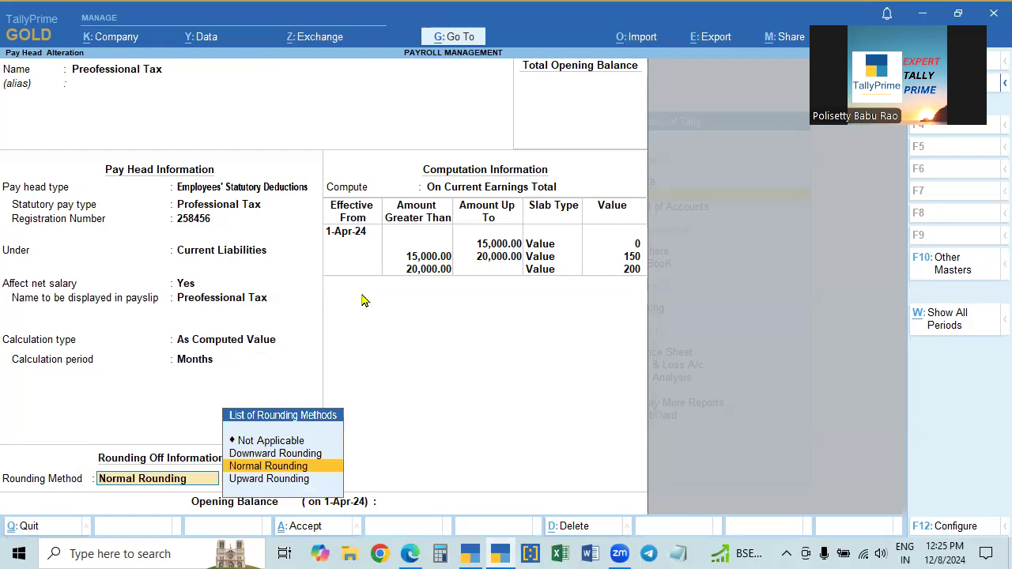
Step: Change the professional tax calculation period to Period
key(BackSpace)
key(BackSpace)
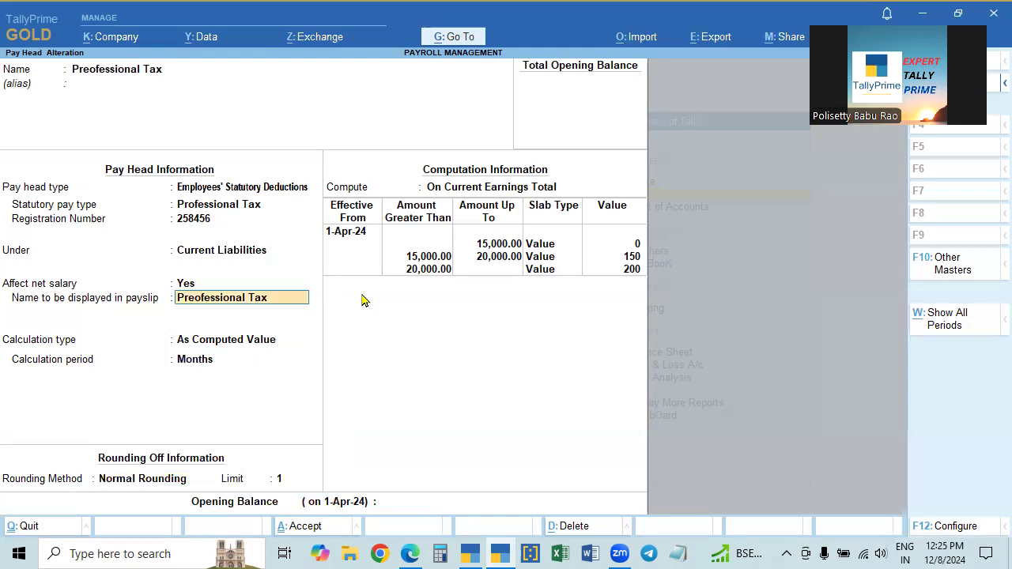
key(Return)
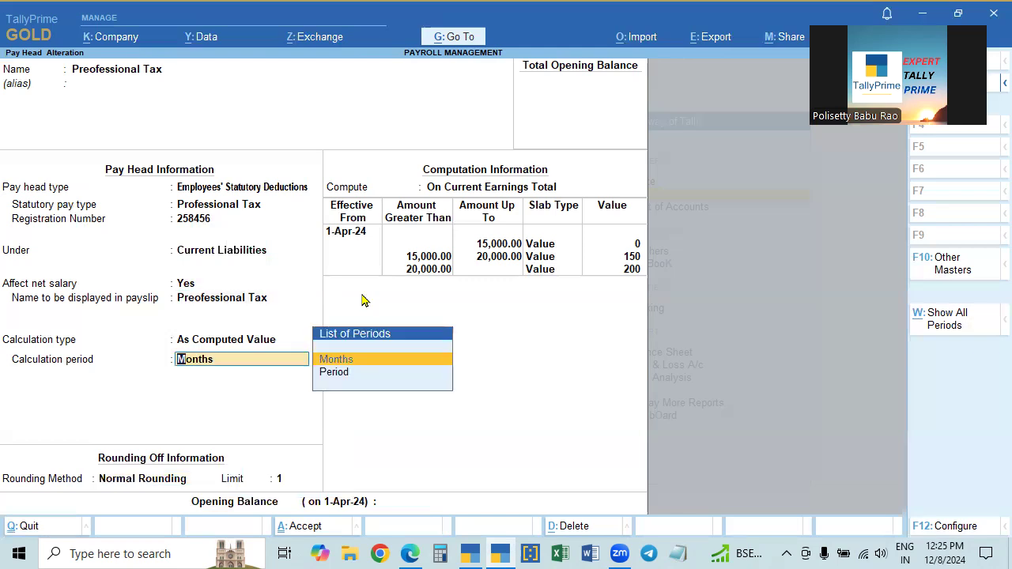
key(Down)
key(Return)
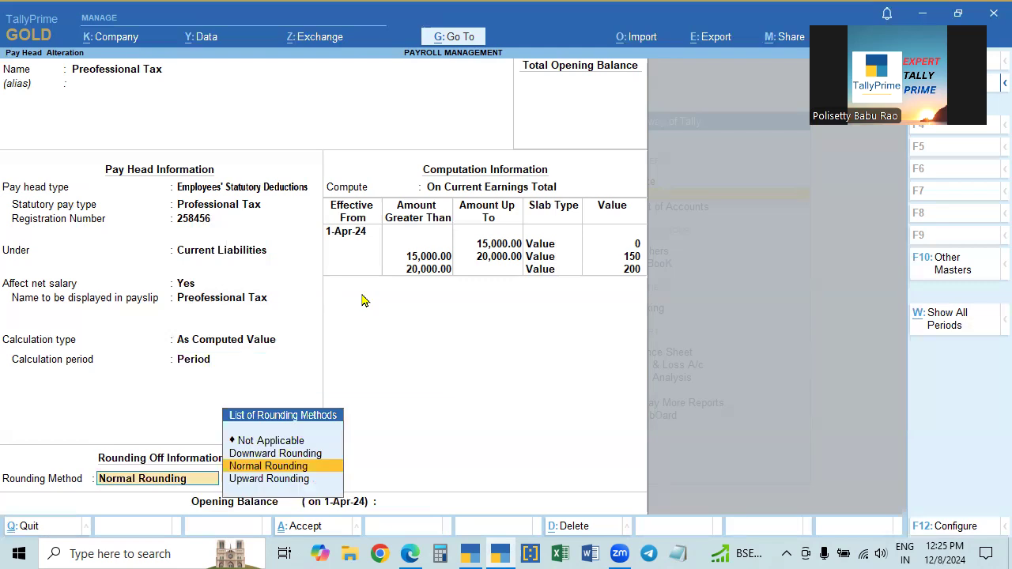
Step: Set the calculation period to Months and keep Normal Rounding with a limit of 1
key(BackSpace)
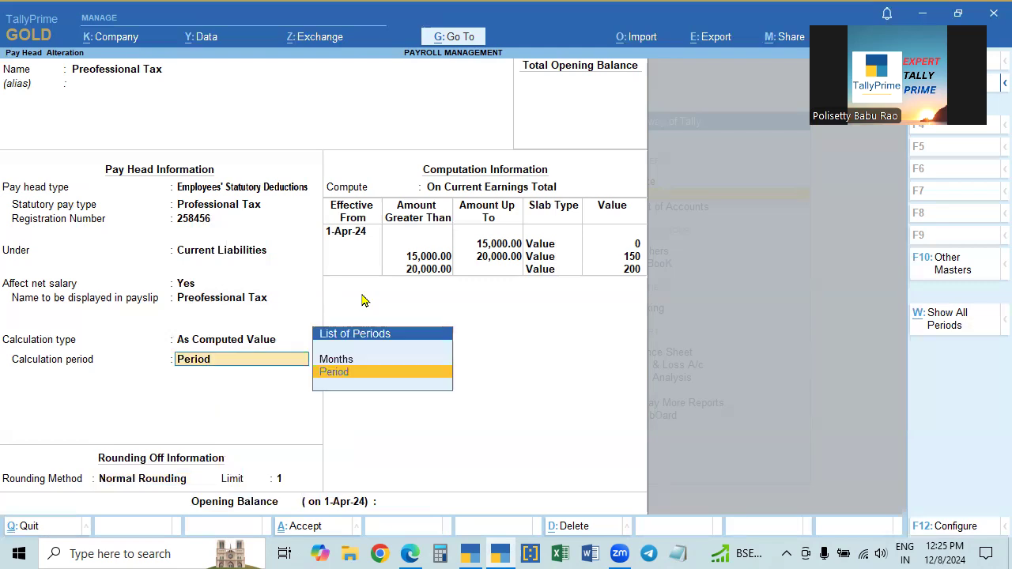
key(Up)
key(Return)
key(Return)
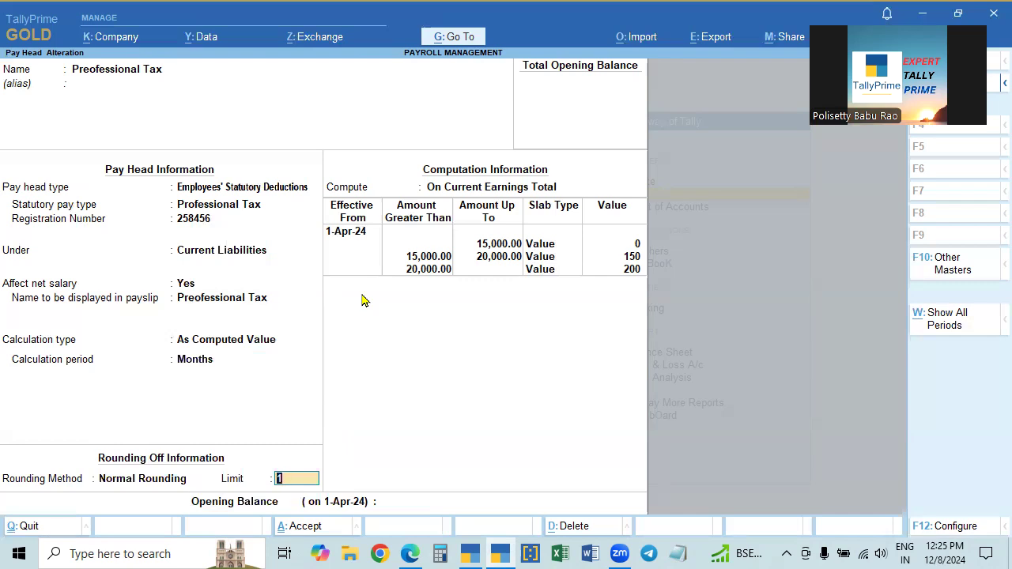
key(Return)
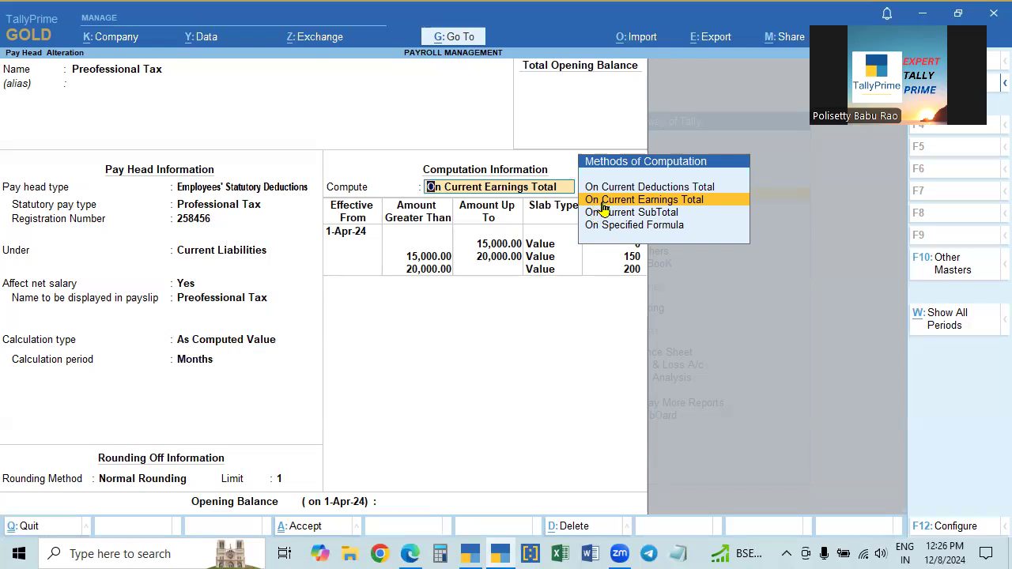
Step: Compute On Current Earnings Total from 1-Apr-24, keeping the slab up to 15,000 as Value 0
click(674, 205)
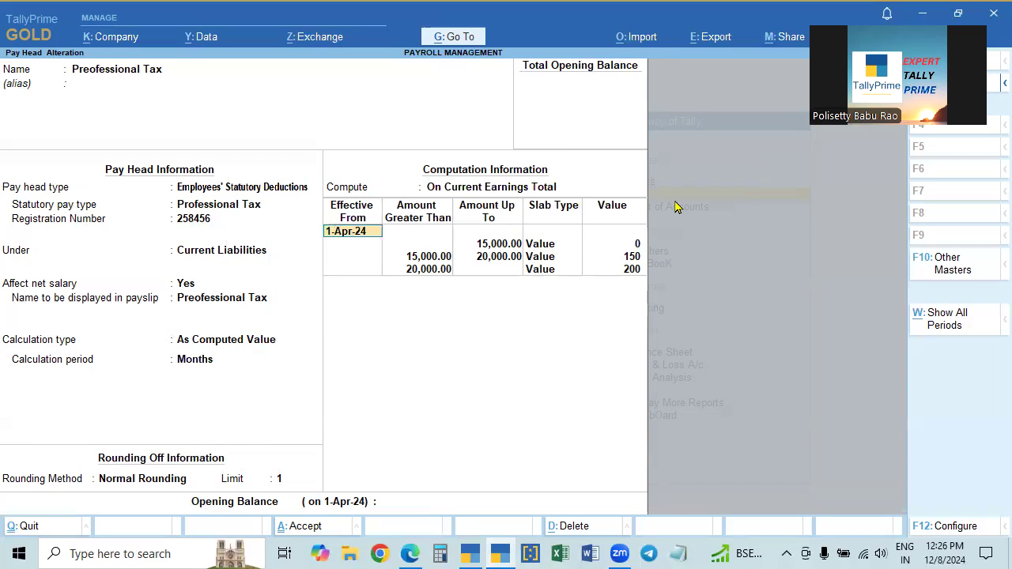
key(Return)
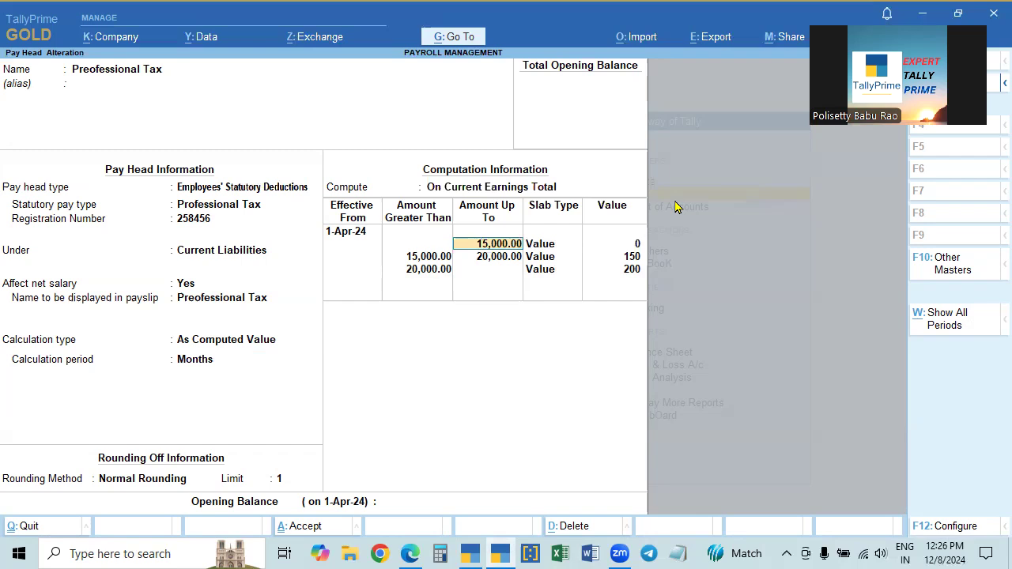
key(Return)
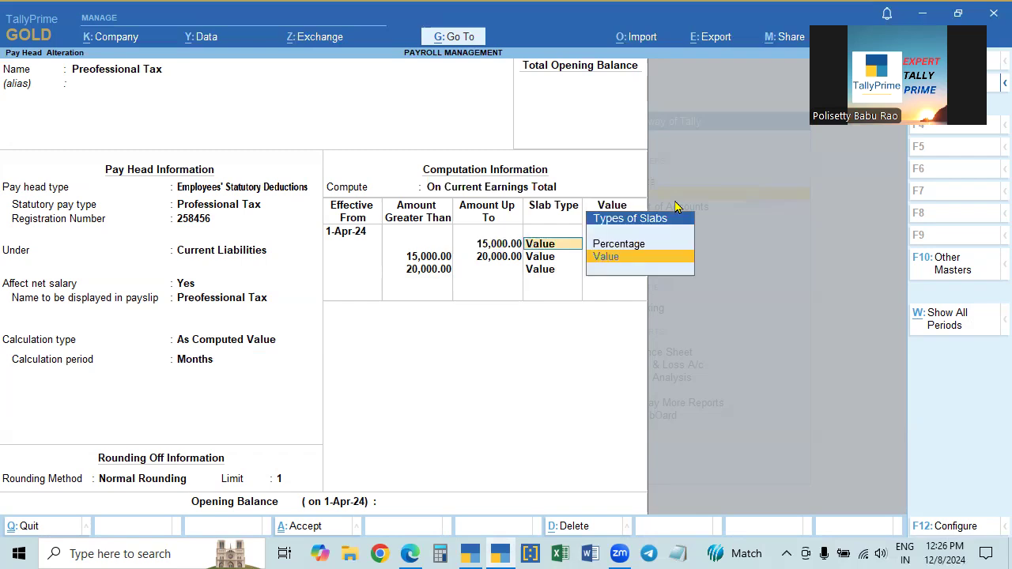
key(Return)
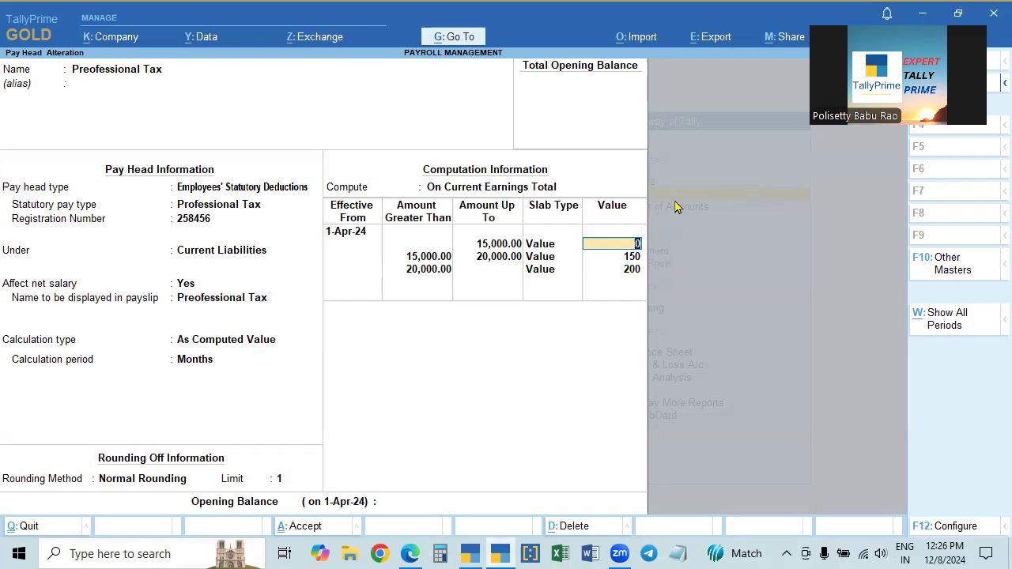
key(Return)
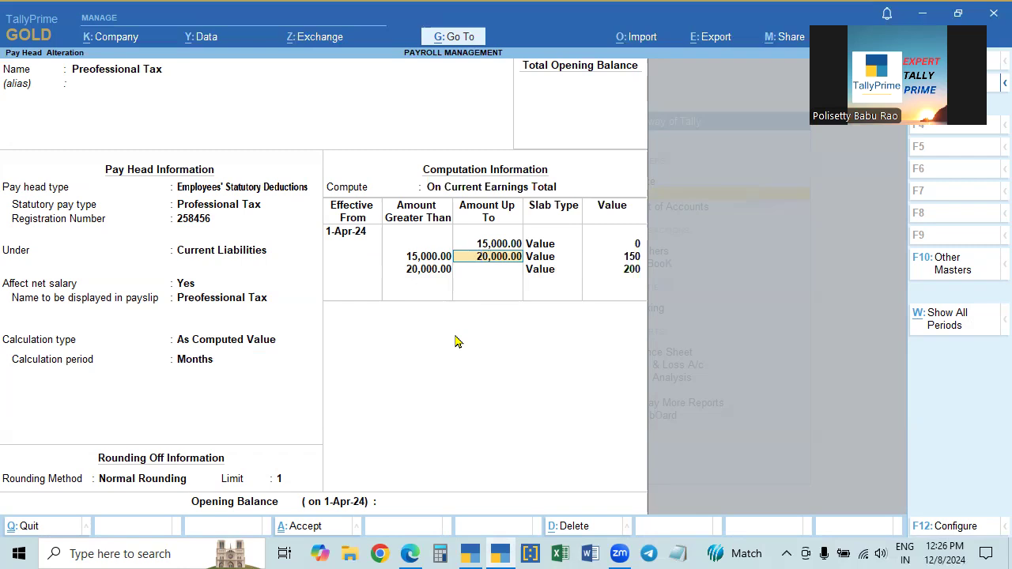
Step: Keep the 15,000 to 20,000 slab at Value 150 and the slab above 20,000, without an upper limit, at Value 200
key(Return)
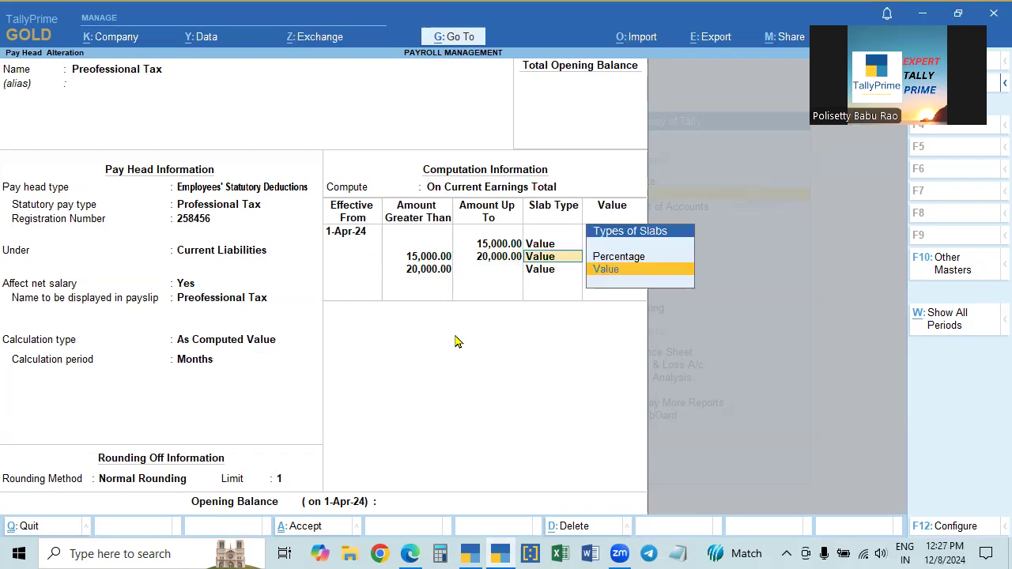
key(Return)
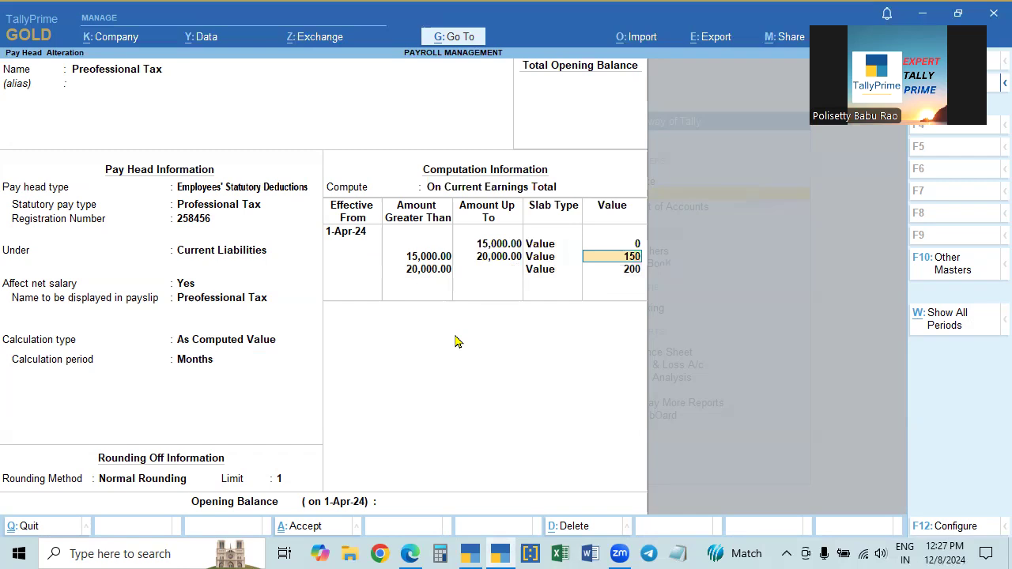
key(Return)
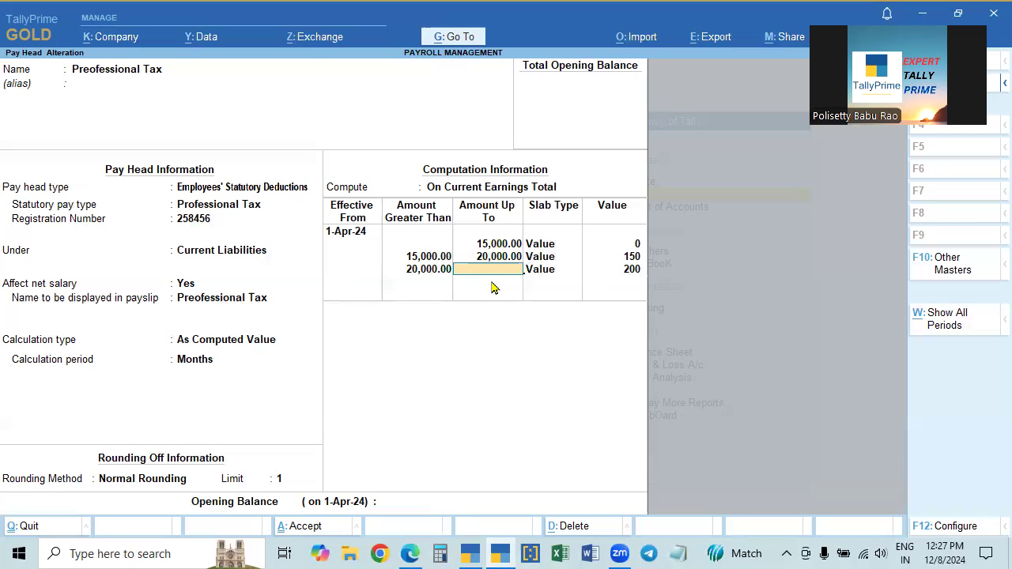
key(Return)
key(Return)
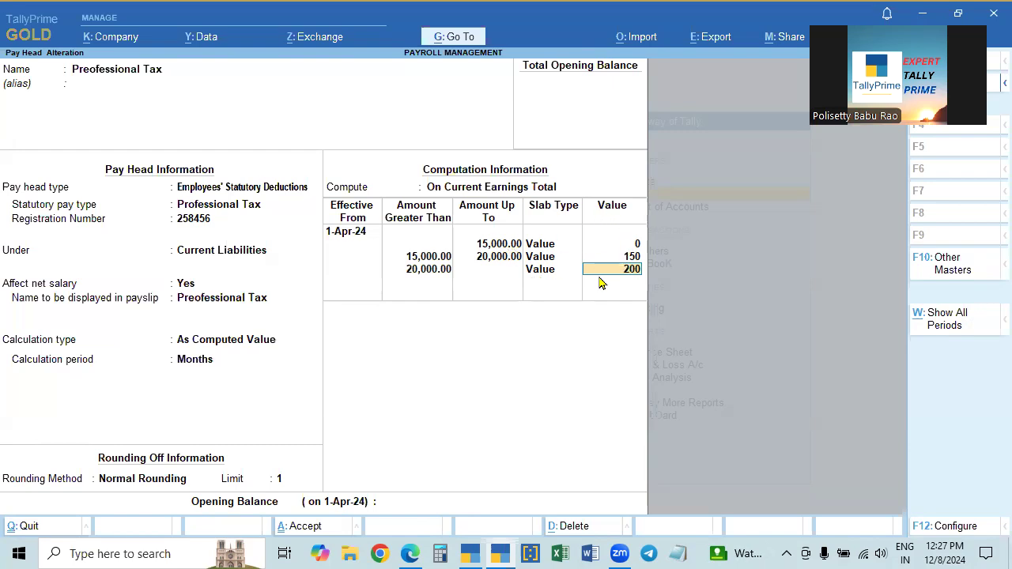
key(Return)
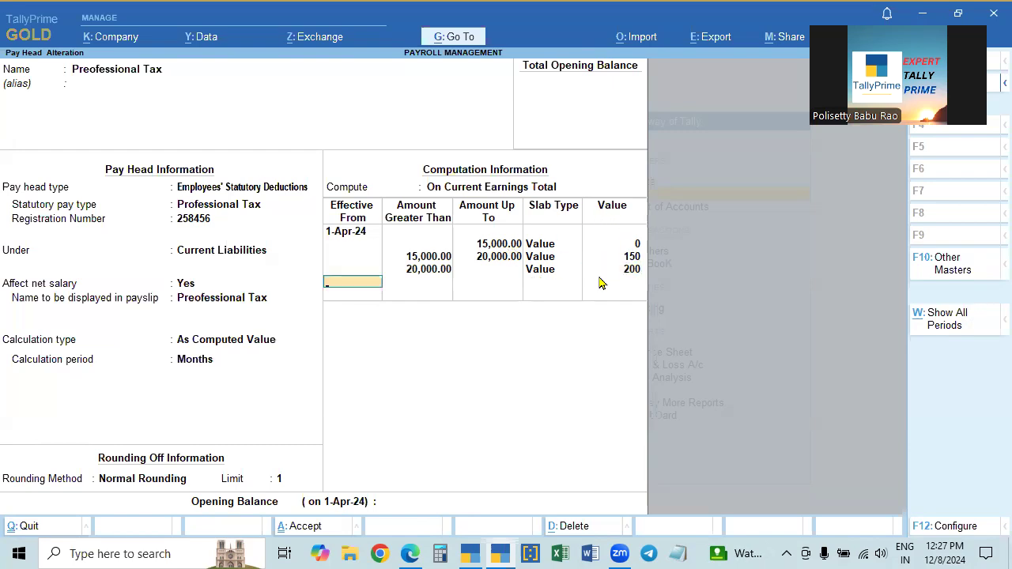
Step: End the slab list, leave the opening balance blank and save the Preofessional Tax pay head
key(Return)
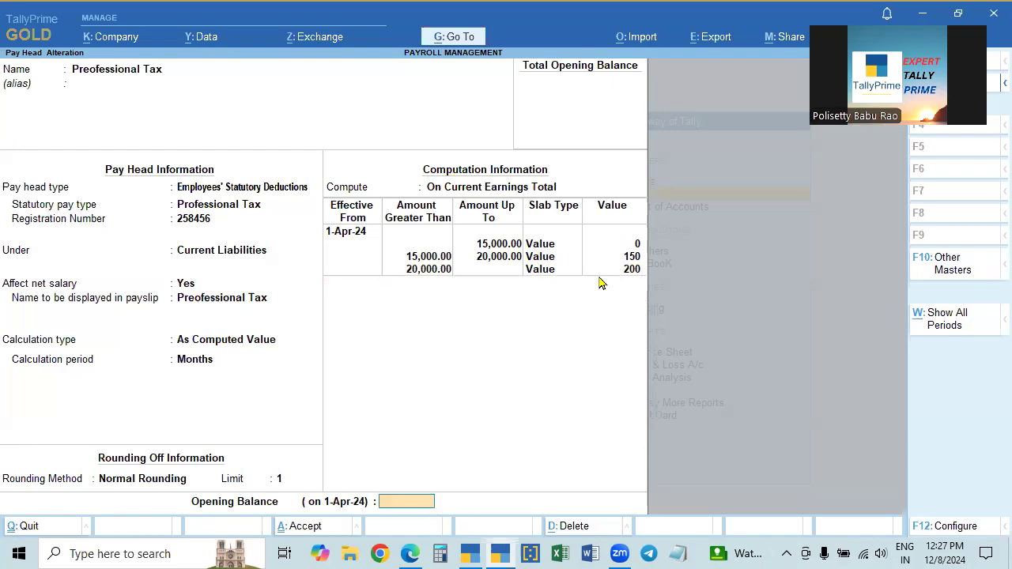
key(Return)
key(Return)
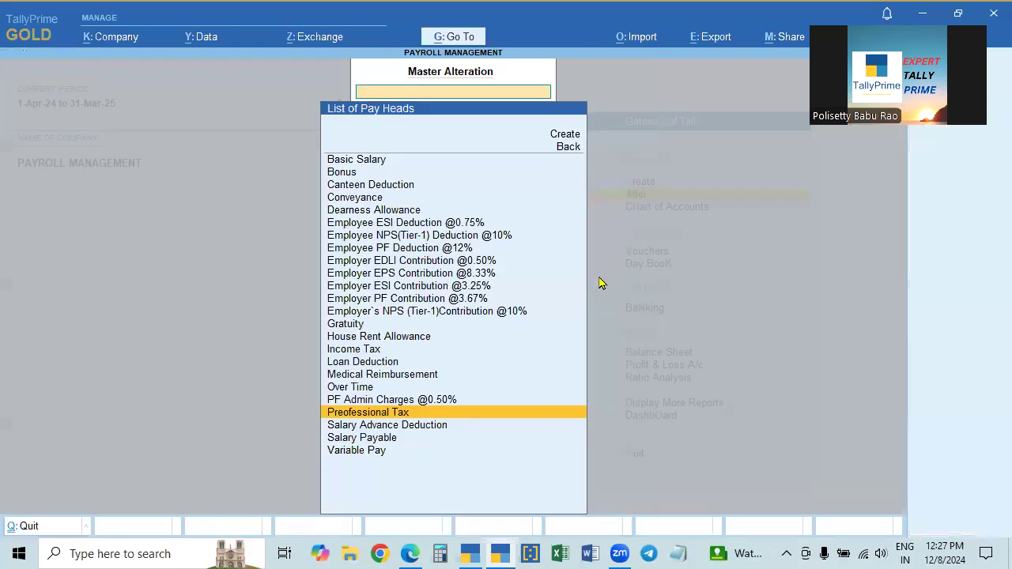
key(Up)
key(Up)
key(Up)
key(Up)
key(Up)
key(Down)
key(Down)
key(Down)
key(Down)
key(Down)
key(Down)
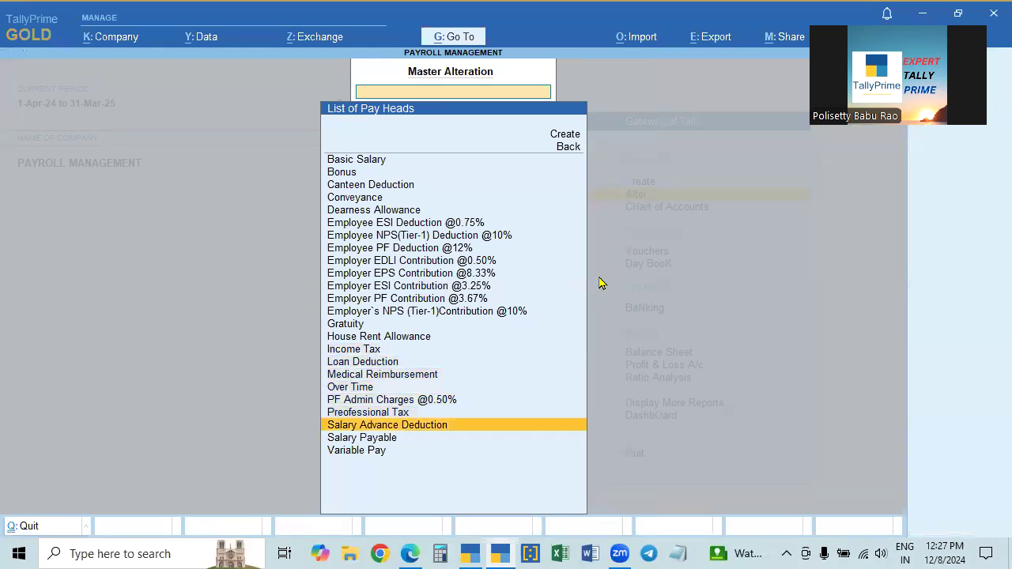
key(Up)
key(Up)
key(Up)
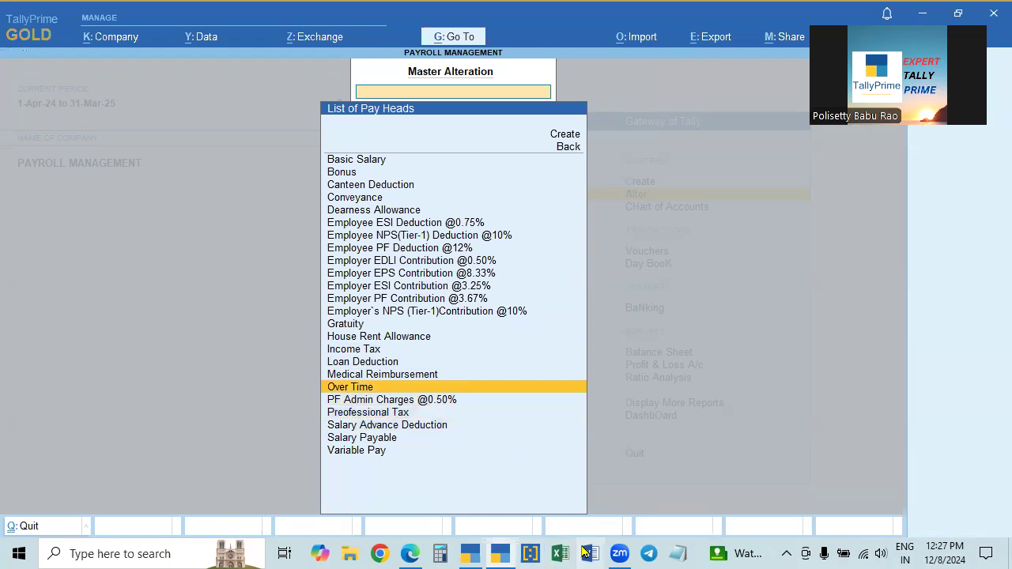
Step: Check the deduction notes in PAYROLL MANAGEMENT.pdf in Edge and open the Income Tax pay head in TallyPrime for alteration
click(411, 553)
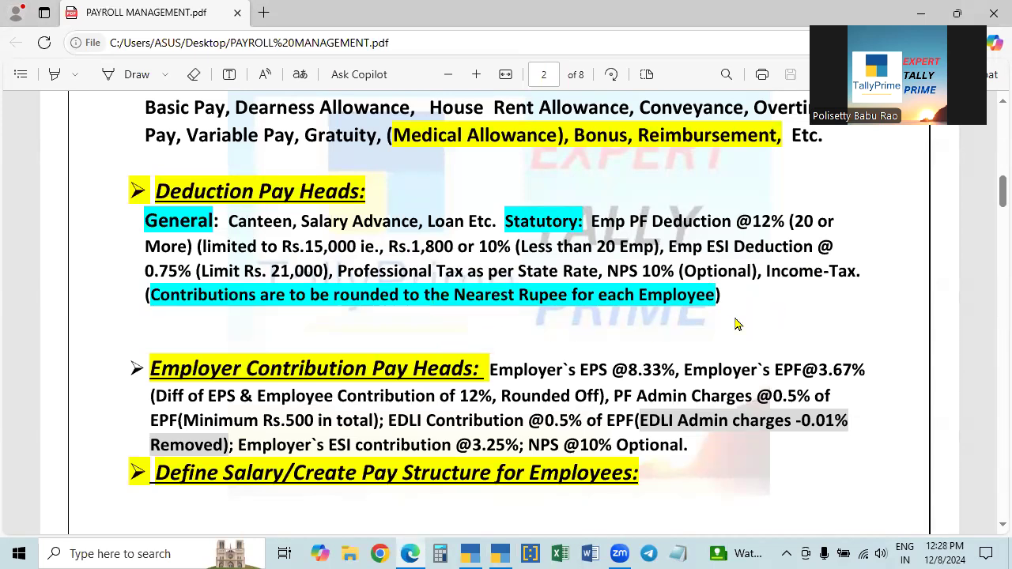
key(alt+Tab)
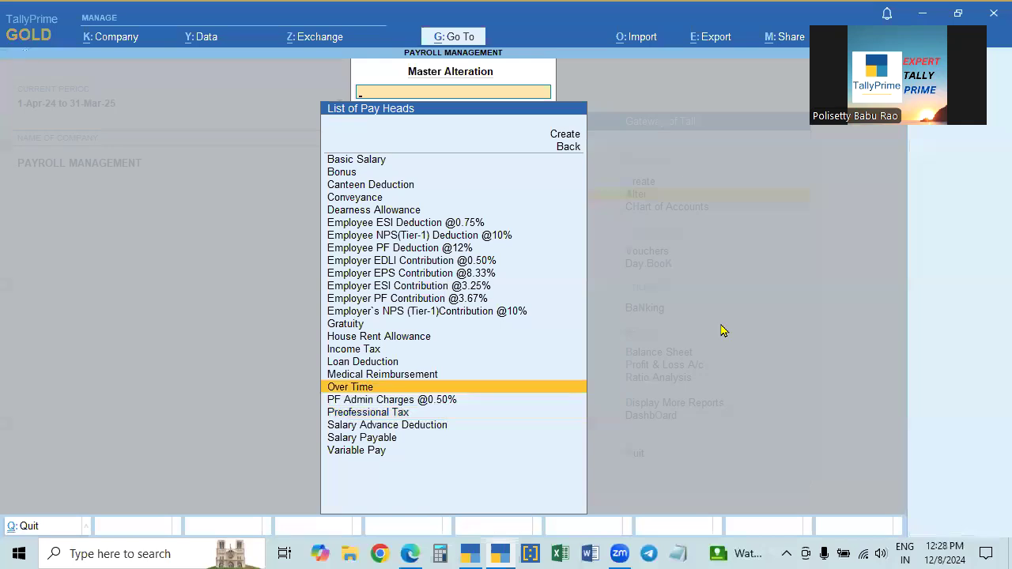
key(Up)
key(Up)
key(Up)
key(Return)
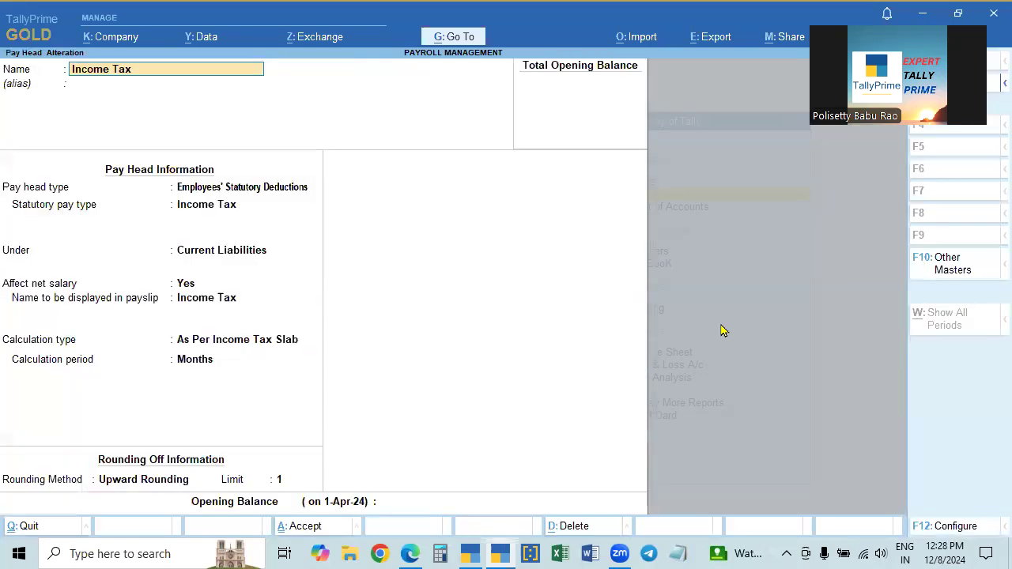
Step: Keep the Income Tax pay head as Employees' Statutory Deductions with statutory pay type Income Tax, grouped under Current Liabilities
key(Return)
key(Return)
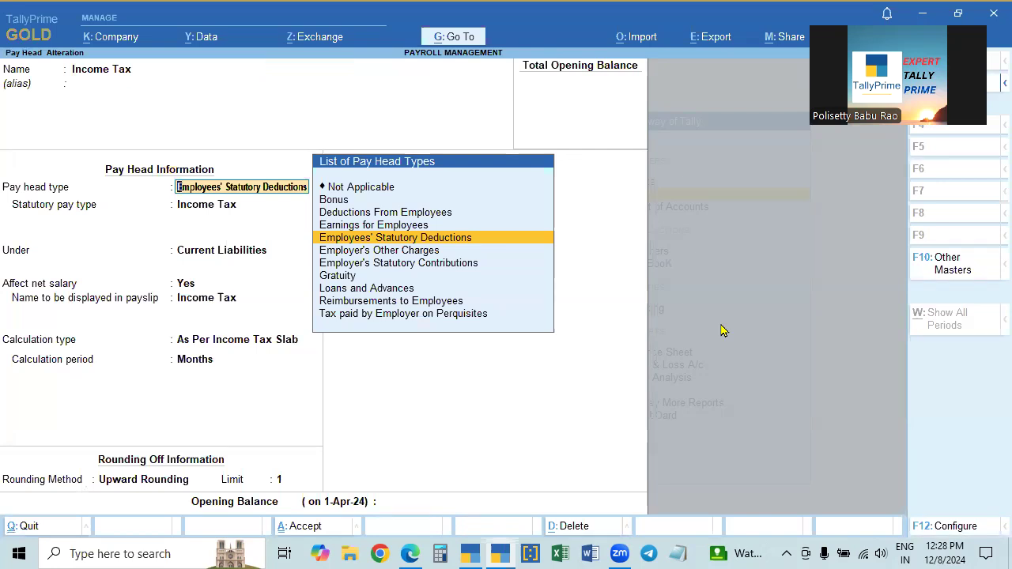
key(Return)
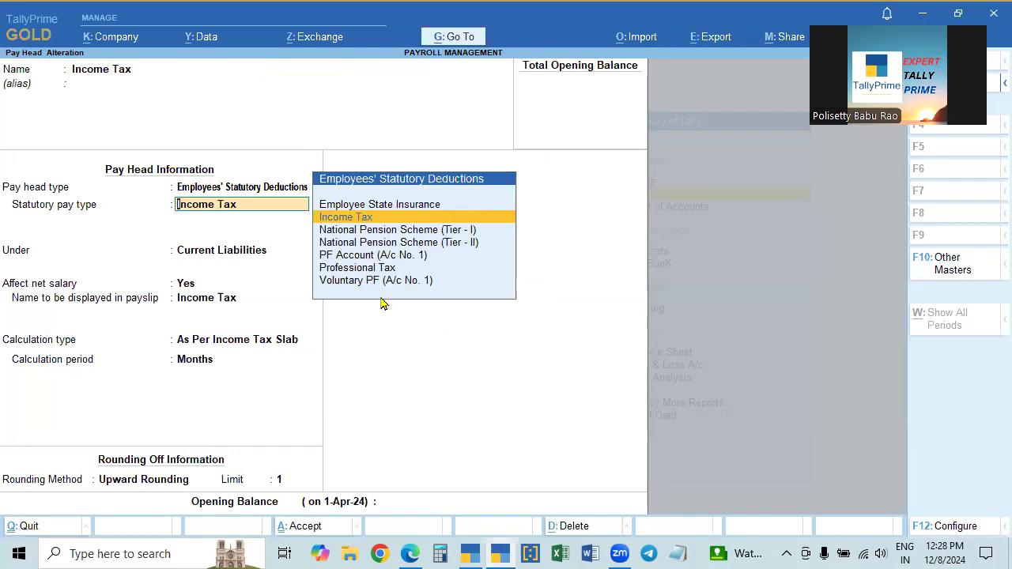
key(Return)
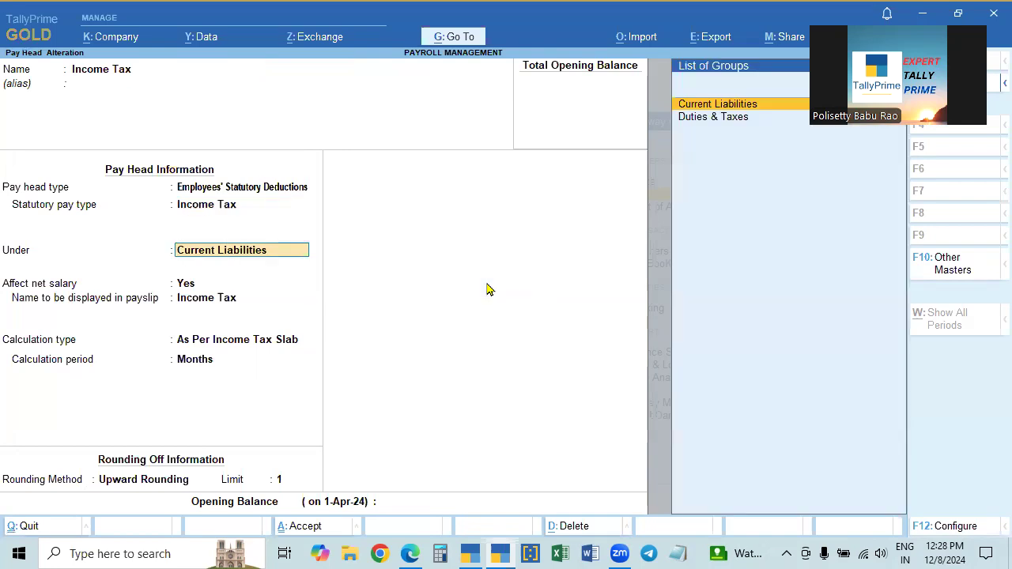
key(Return)
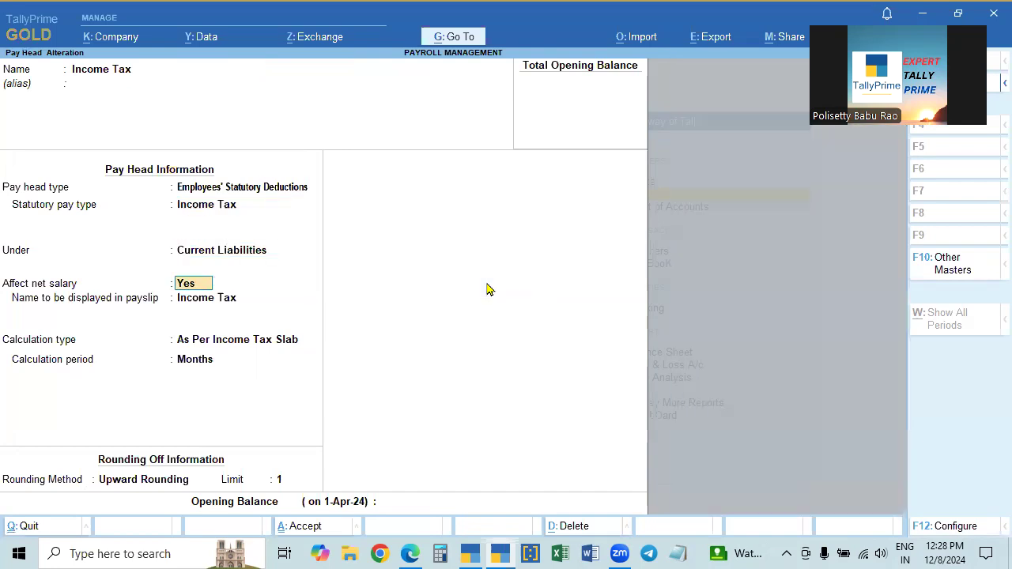
key(BackSpace)
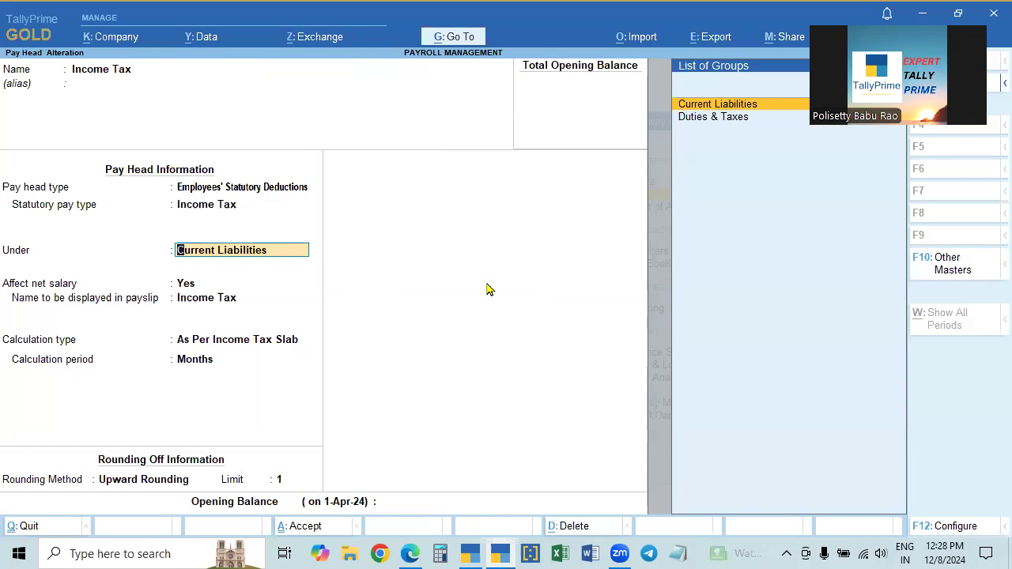
key(Return)
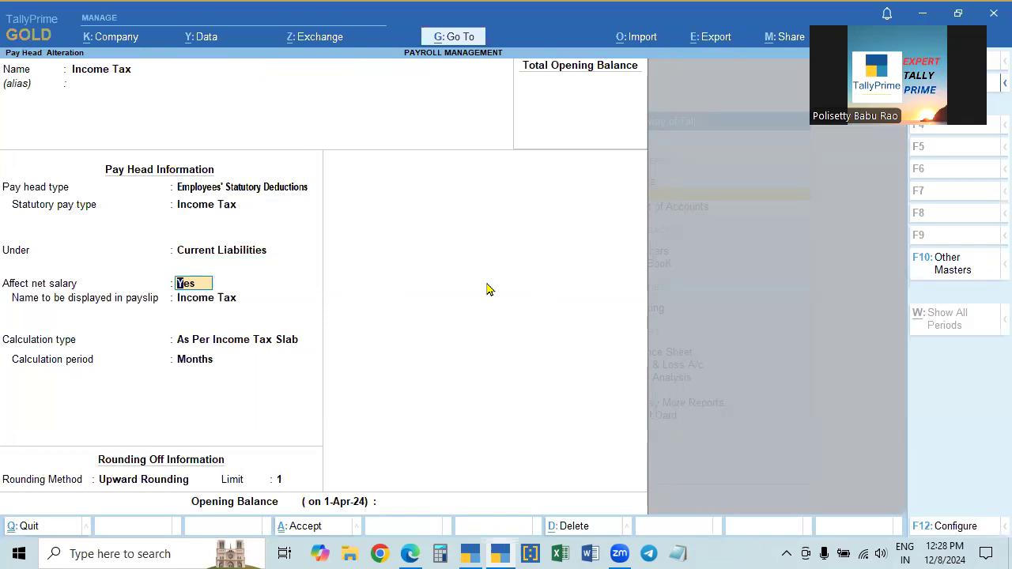
Step: Keep Affect net salary at Yes and the calculation period at Months, and save the Income Tax pay head without an opening balance
key(Return)
key(Return)
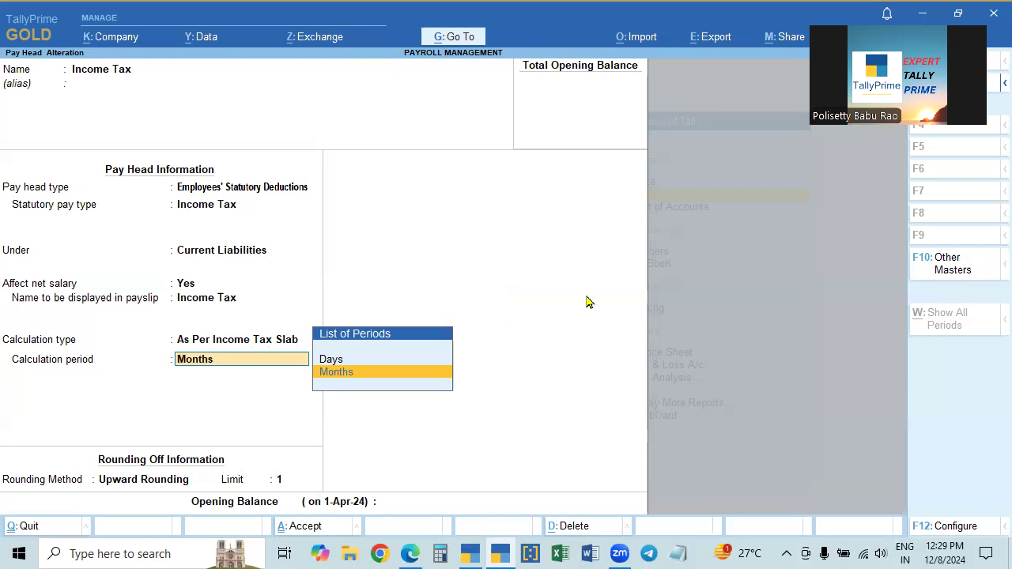
key(Return)
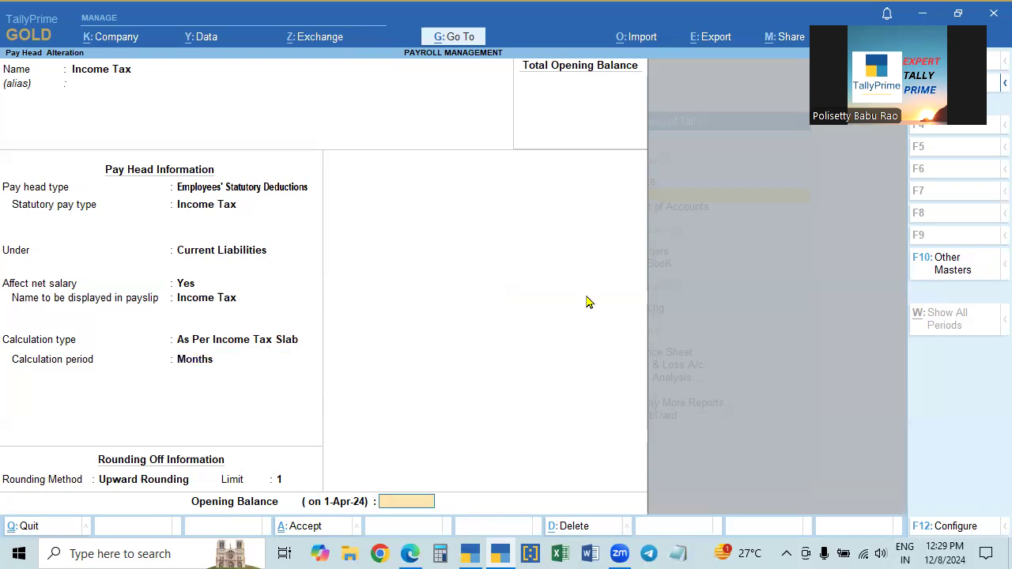
click(197, 366)
key(Return)
key(Return)
key(Return)
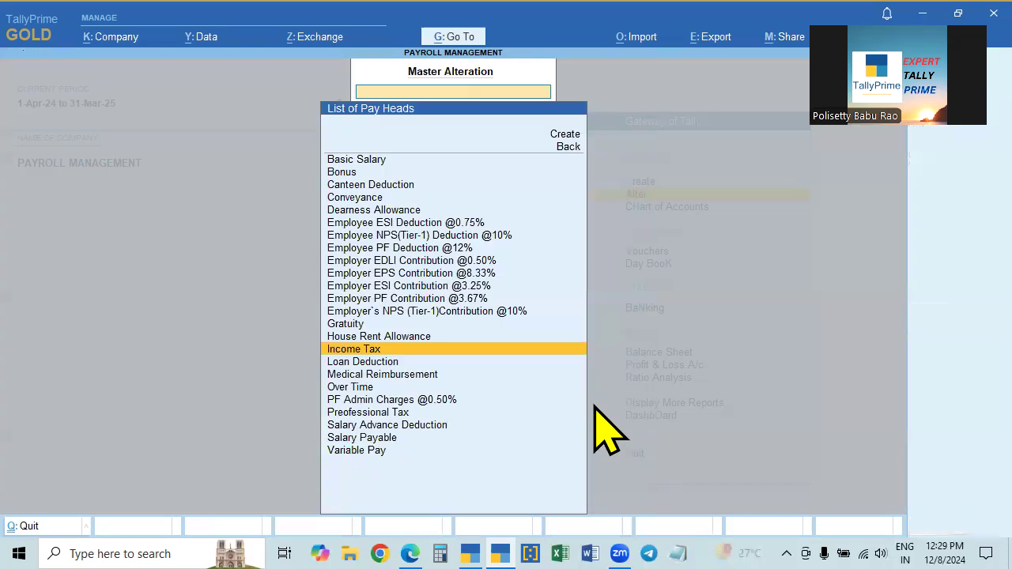
Step: Review the Employer Contribution Pay Heads section of PAYROLL MANAGEMENT.pdf in Edge and return to the pay head list in TallyPrime
key(alt+Tab)
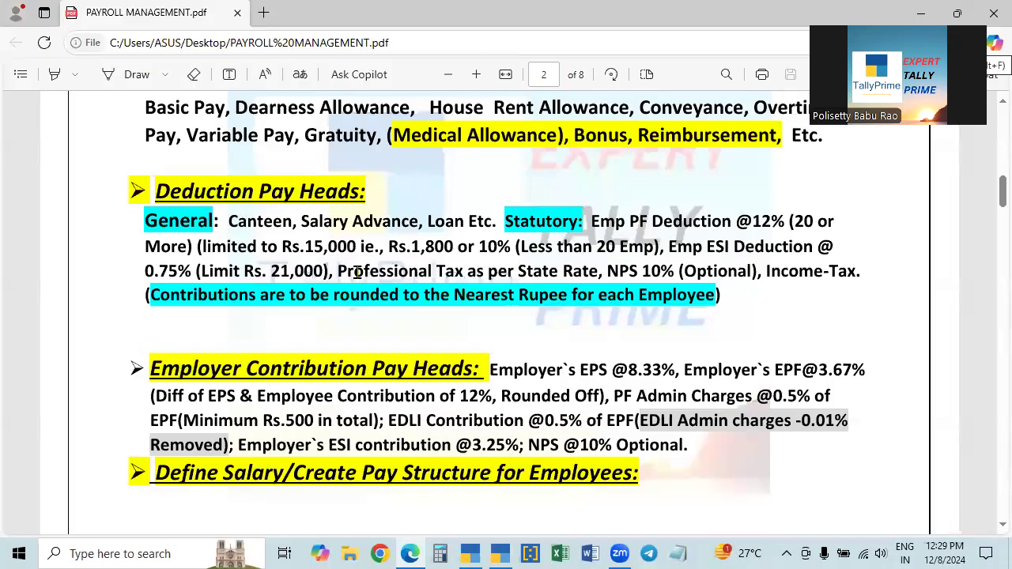
scroll(729, 320, down, 2)
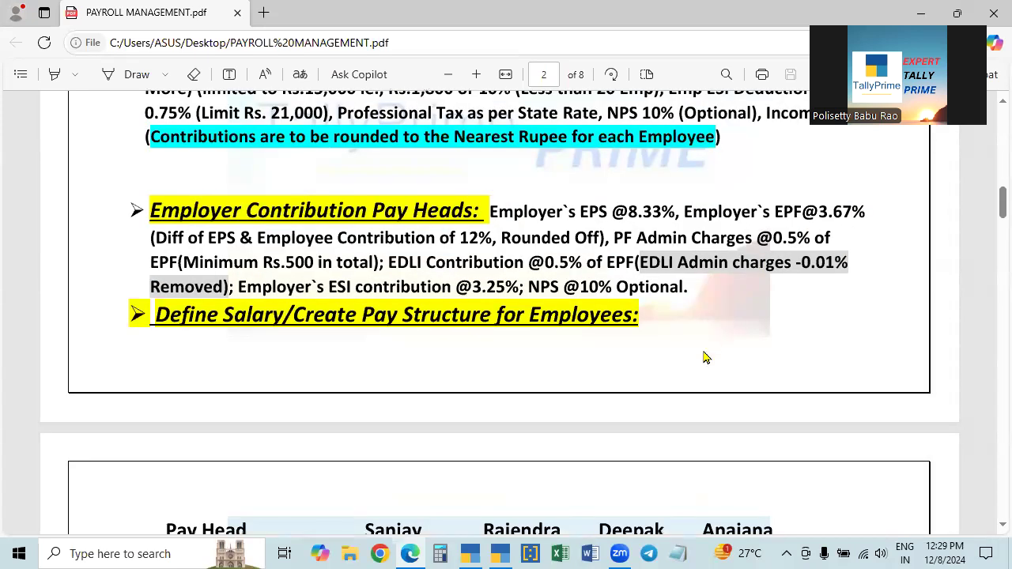
scroll(706, 358, up, 2)
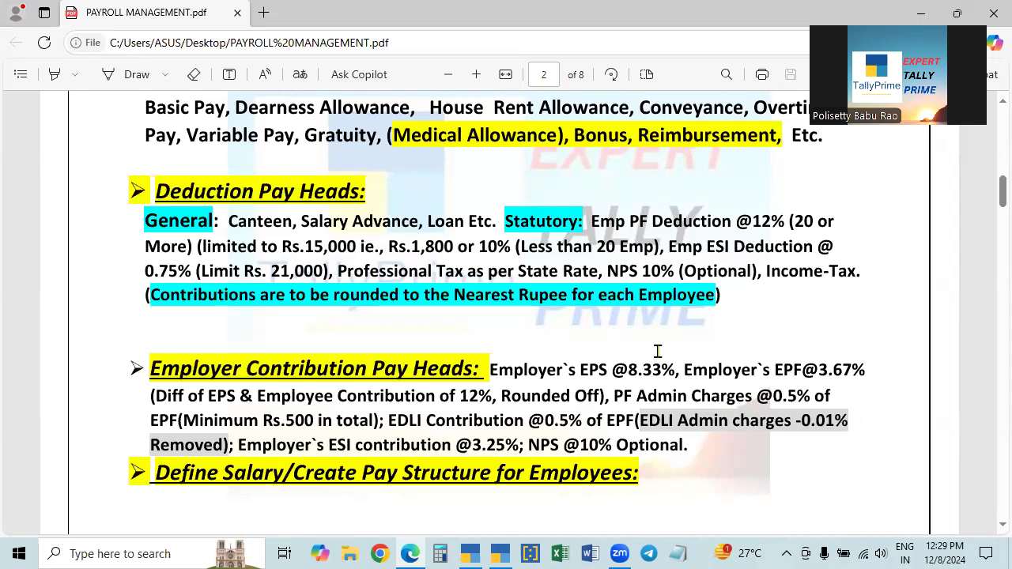
key(alt+Tab)
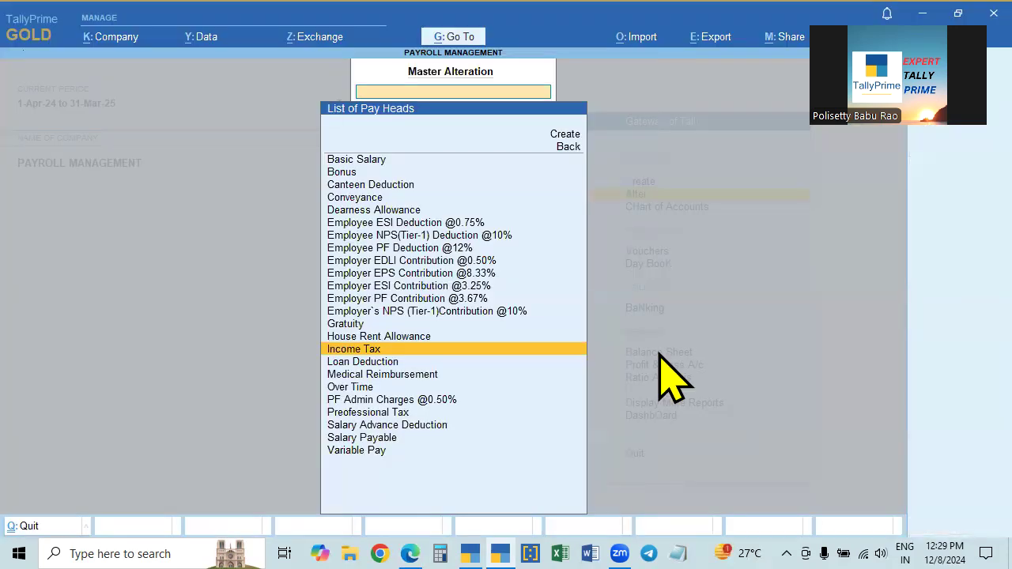
Step: Highlight Employer EPS Contribution @8.33% in the pay head list and compare it with the employer contribution notes in the PDF
key(Up)
key(Up)
key(Up)
key(Up)
key(Up)
key(Up)
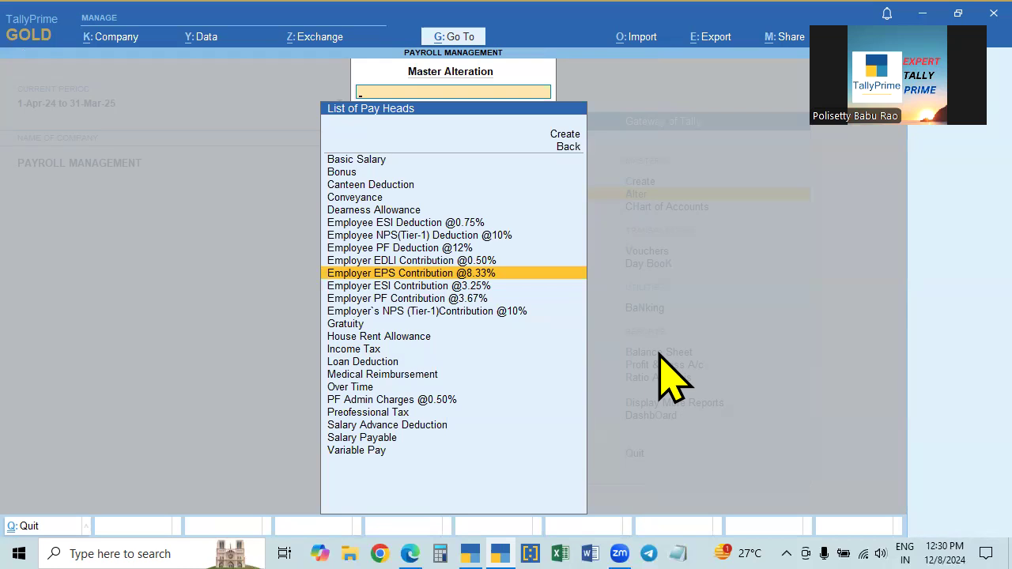
key(alt+Tab)
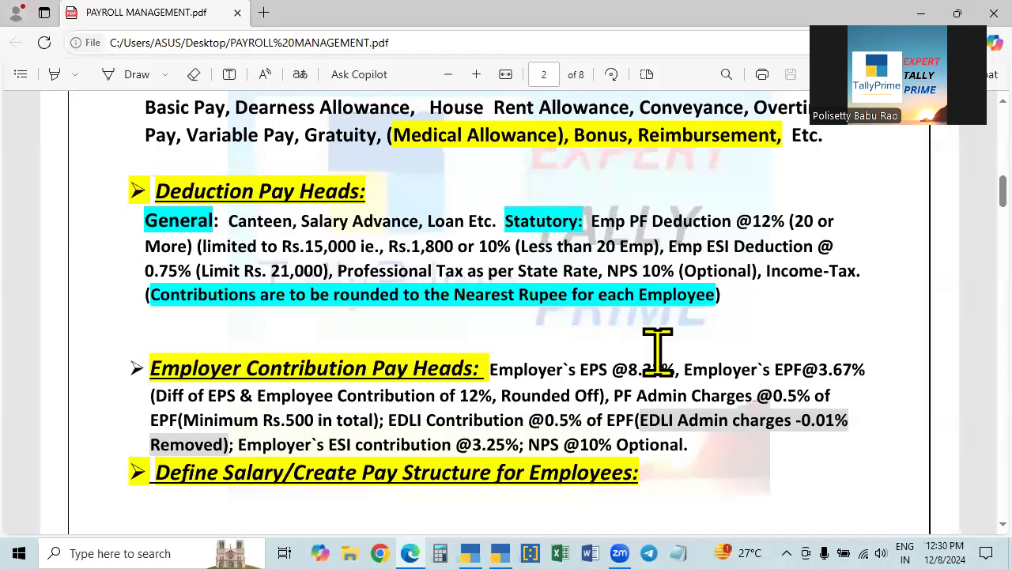
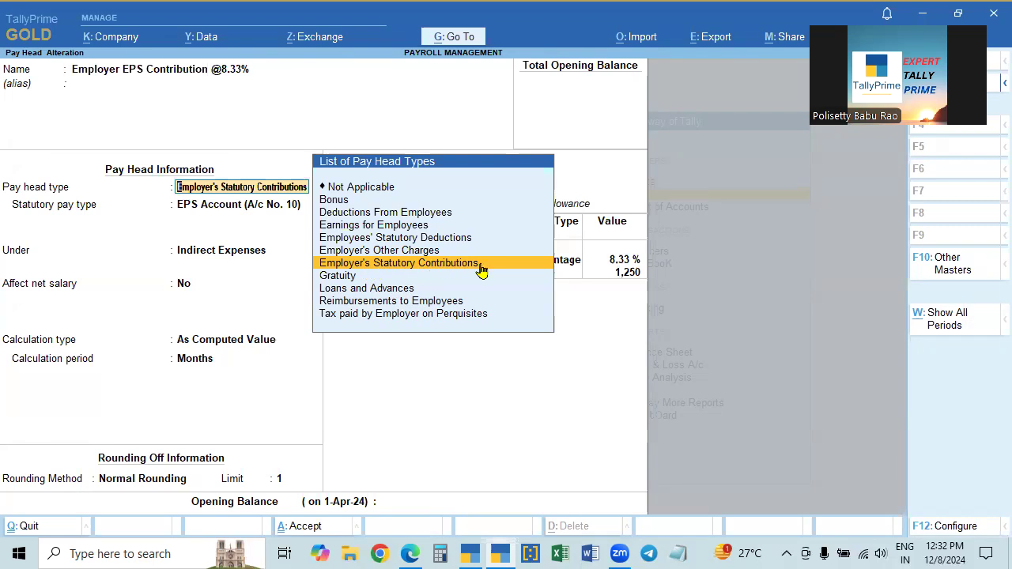
Step: Keep the EPS pay head as Employer's Statutory Contributions with statutory pay type EPS Account (A/c No. 10), under Indirect Expenses
key(Return)
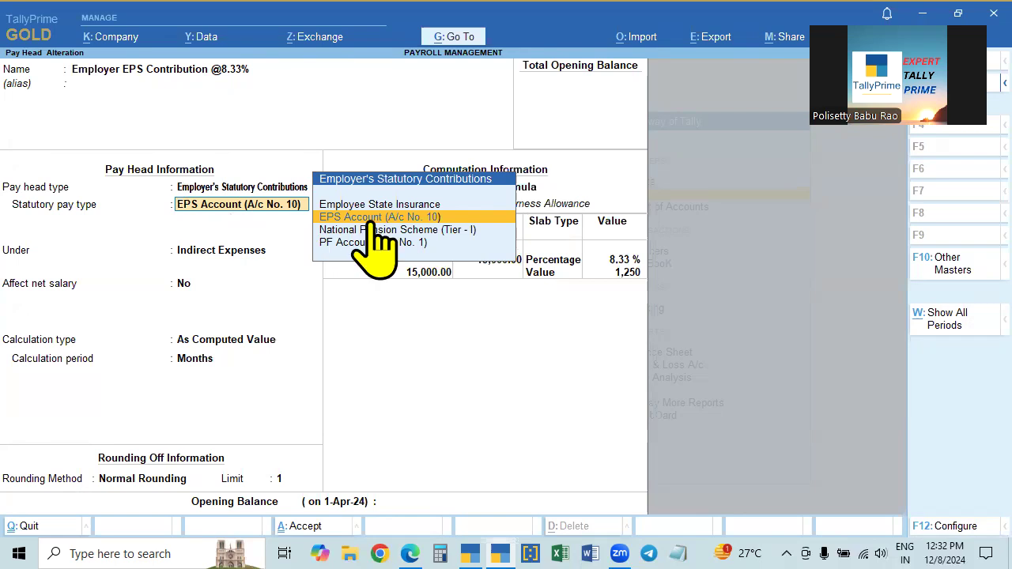
click(424, 221)
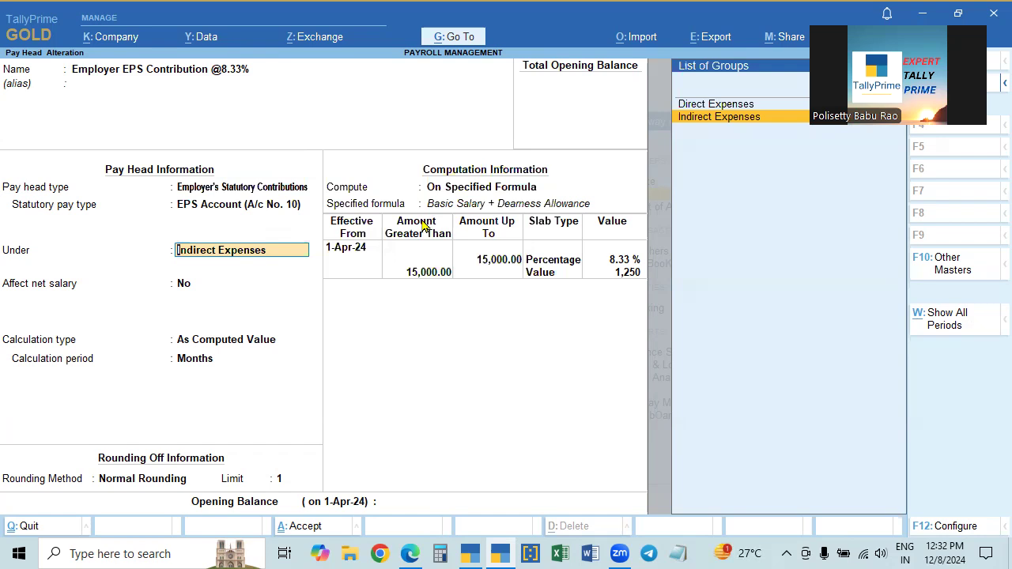
key(Return)
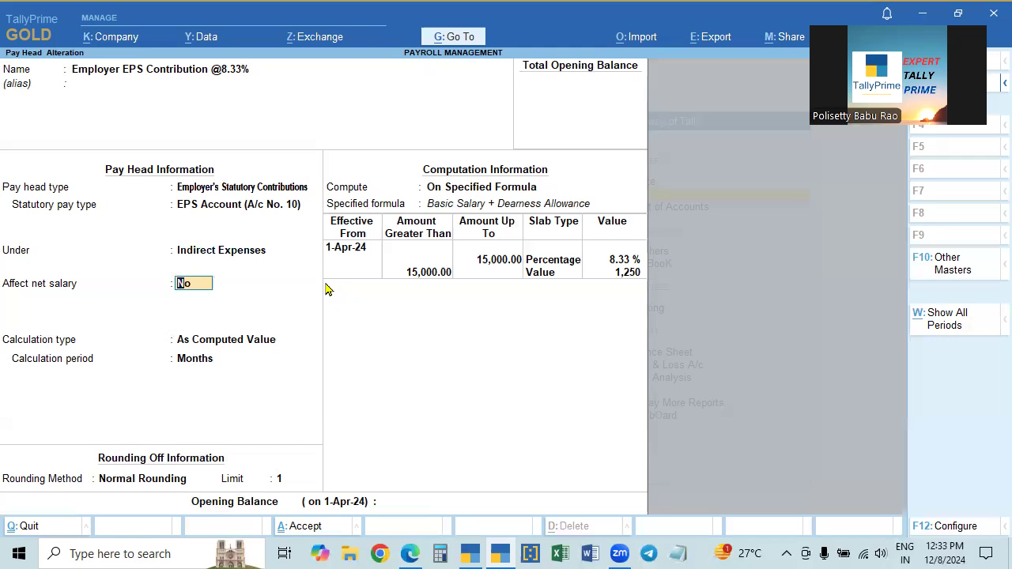
Step: Keep Affect net salary at No and the rounding method at Normal Rounding with a limit of 1
key(Return)
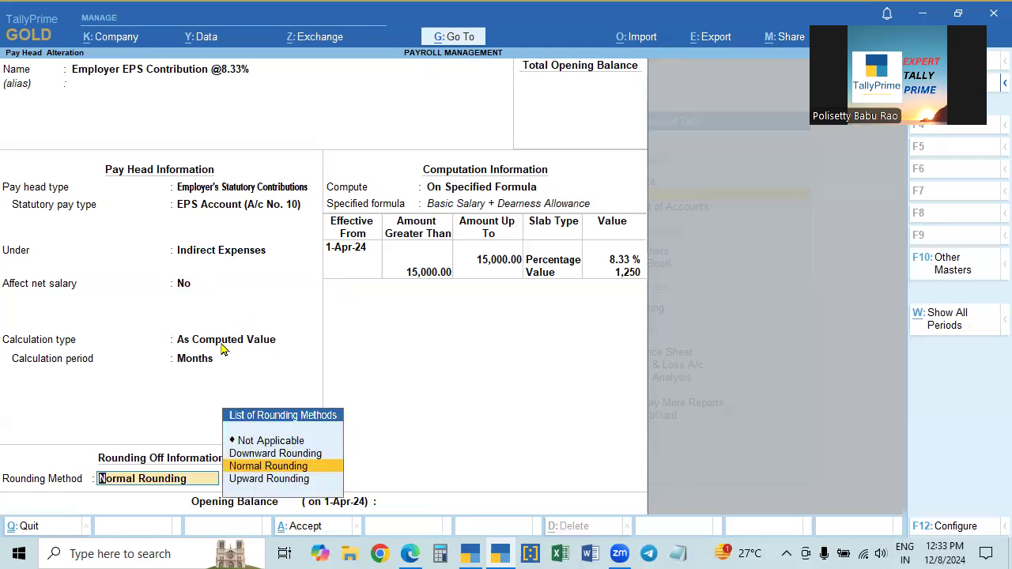
key(Return)
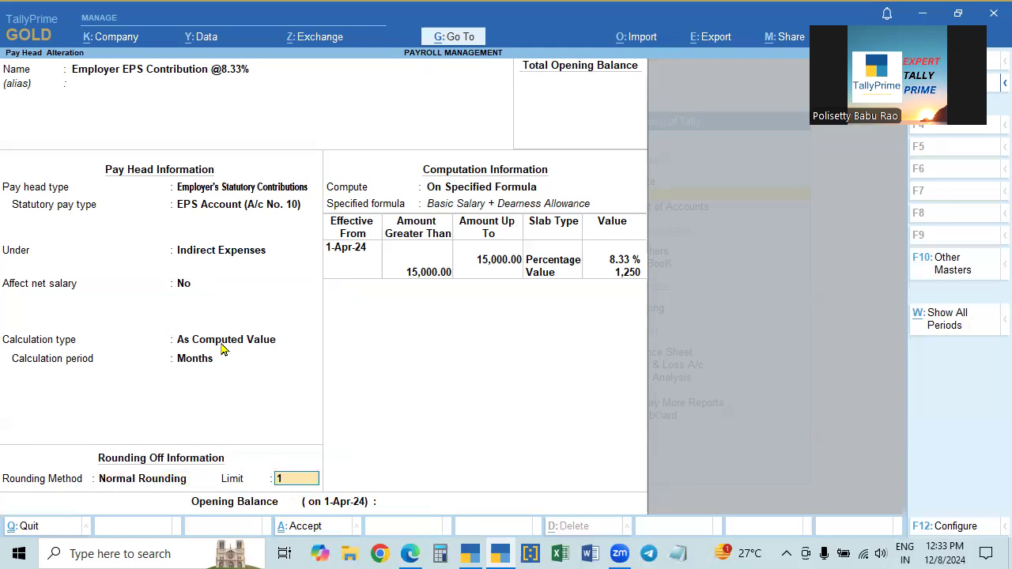
key(Return)
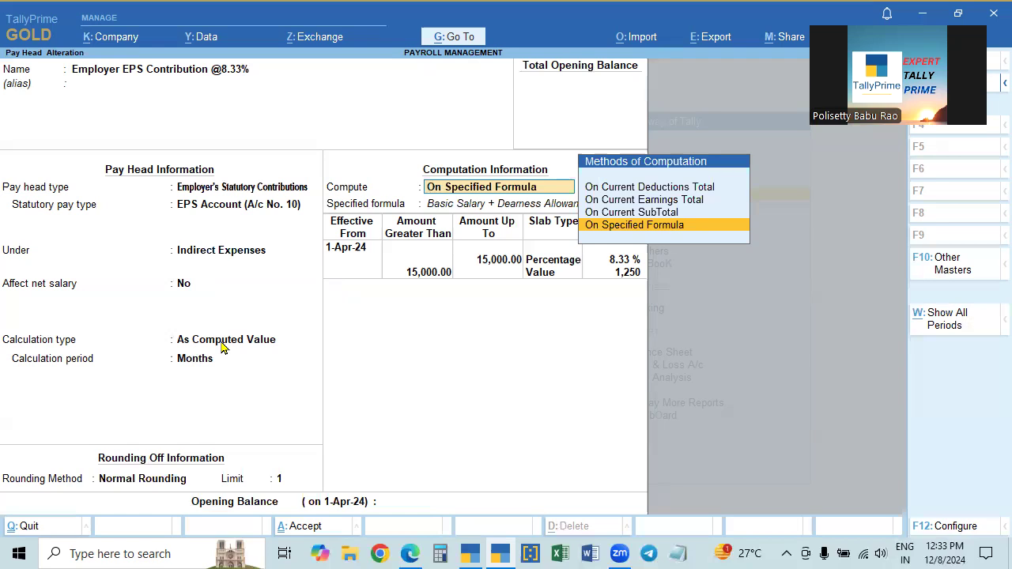
Step: Compute the EPS contribution On Specified Formula, adding Basic Salary and Dearness Allowance, and end the formula list
key(Return)
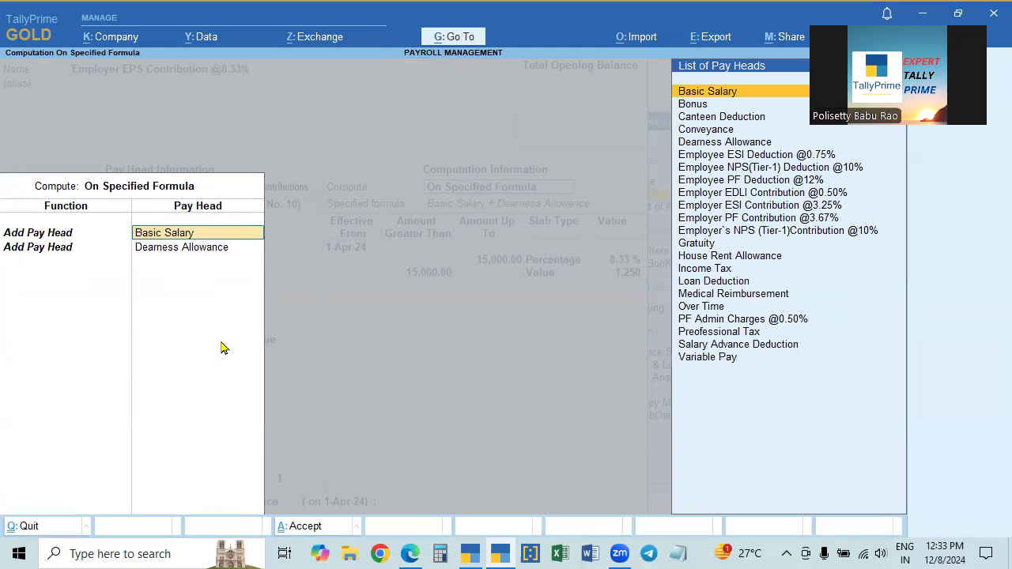
key(Return)
key(Return)
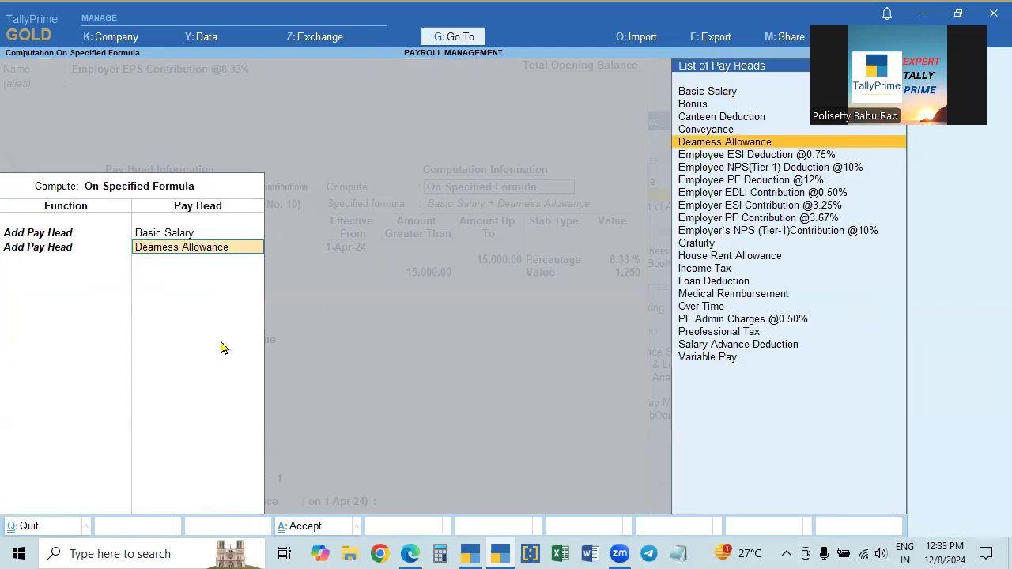
key(Return)
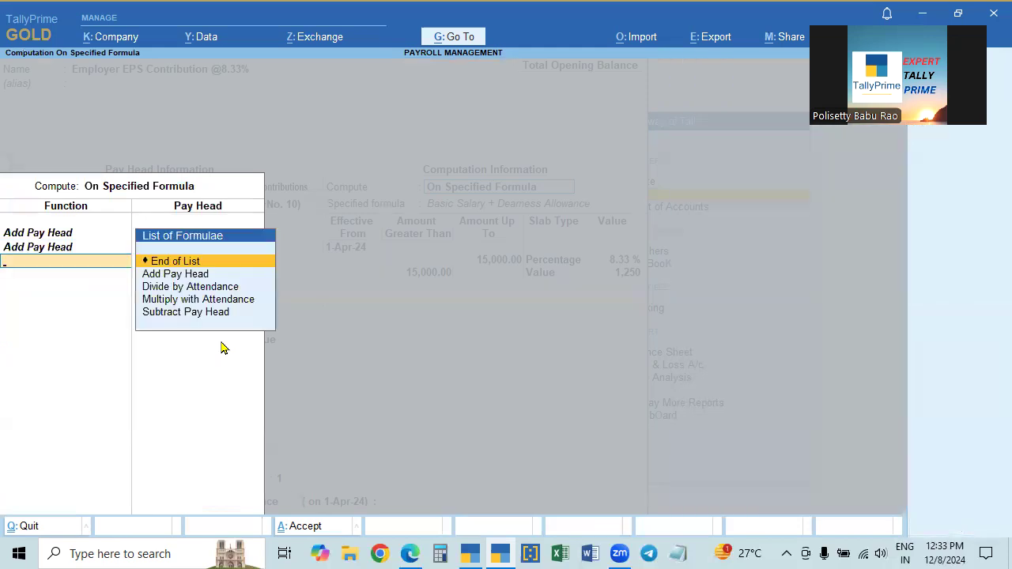
key(Return)
Step: Keep the slab effective from 1-Apr-24 for amounts up to 15,000 with the Percentage slab type
key(Return)
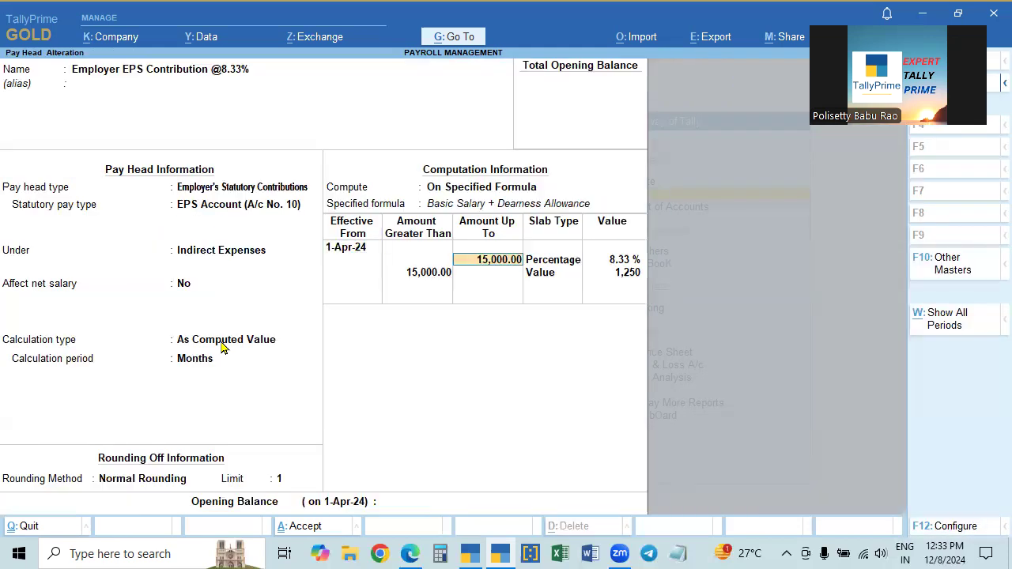
click(554, 262)
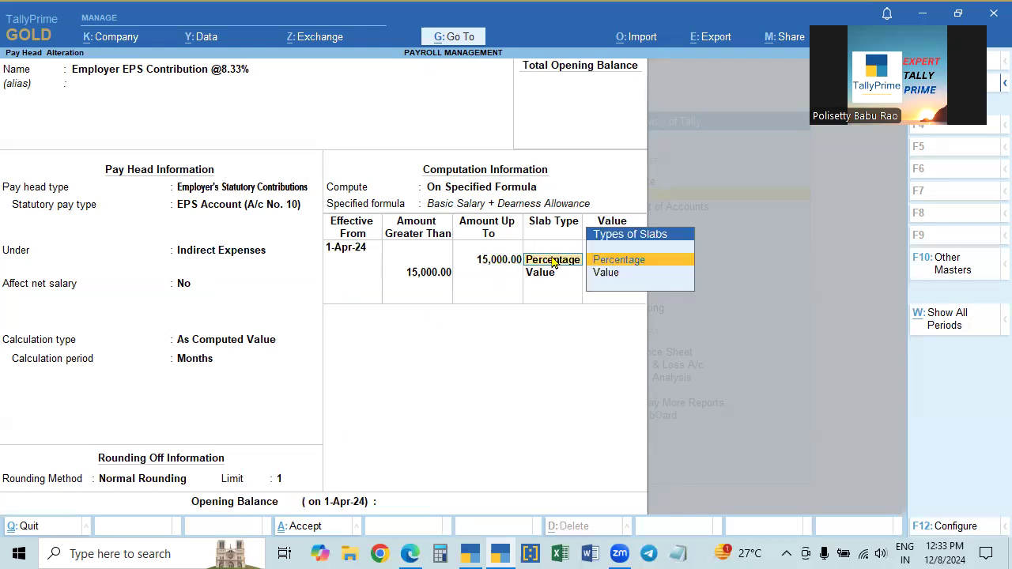
key(Return)
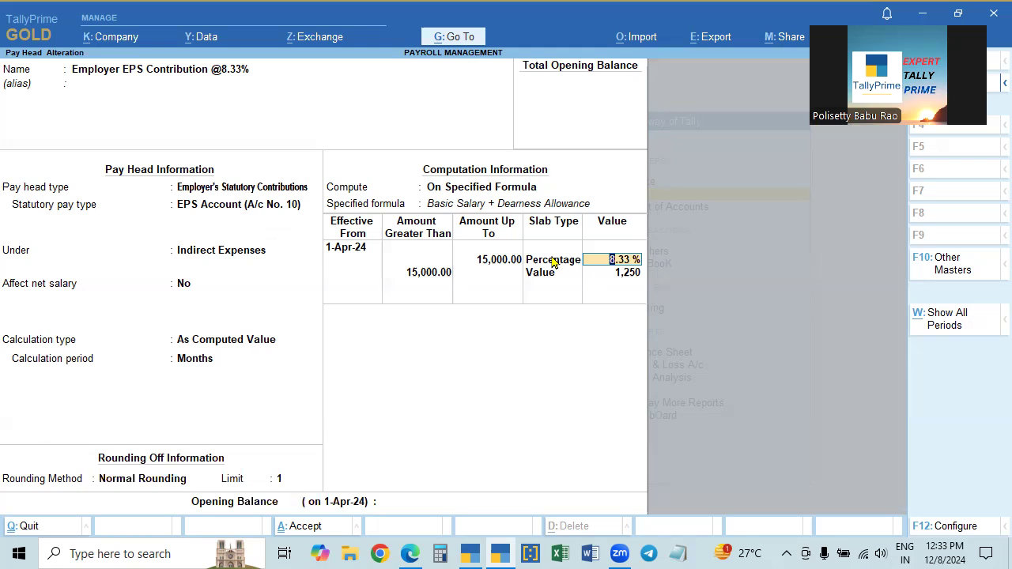
Step: Calculate 8.33% of 15,000 in Calculator
click(440, 554)
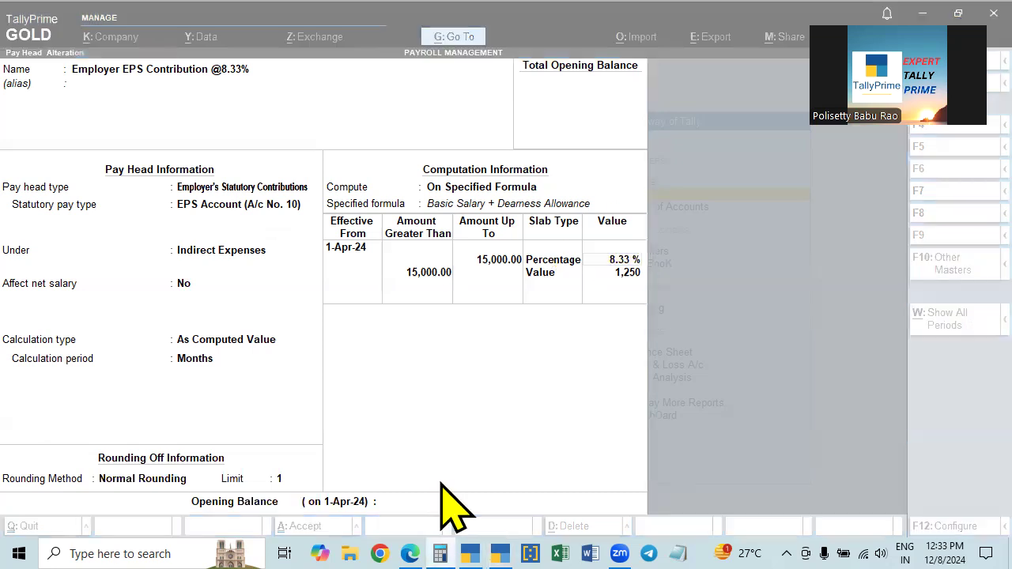
text(1)
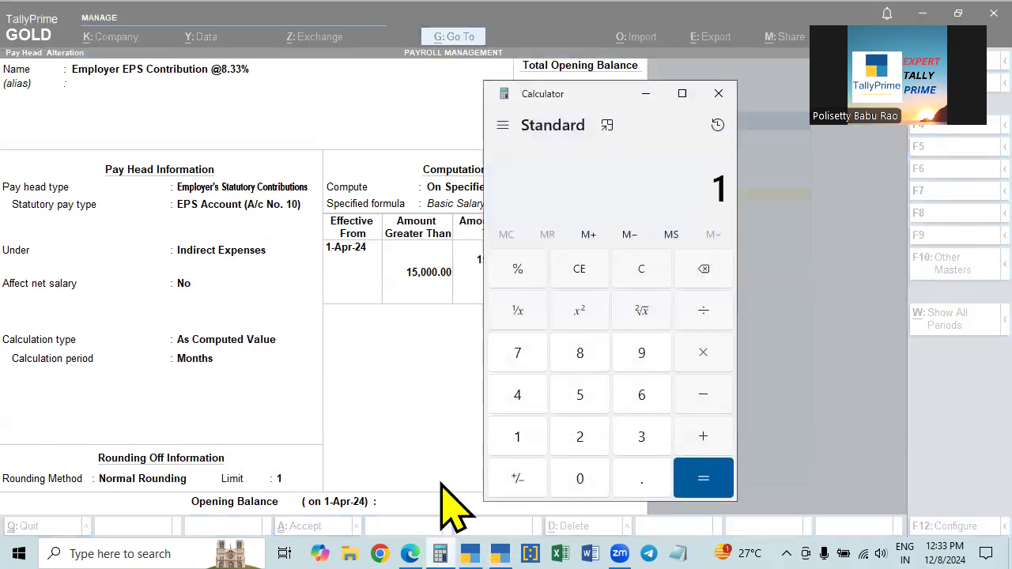
text(5000*8.33%)
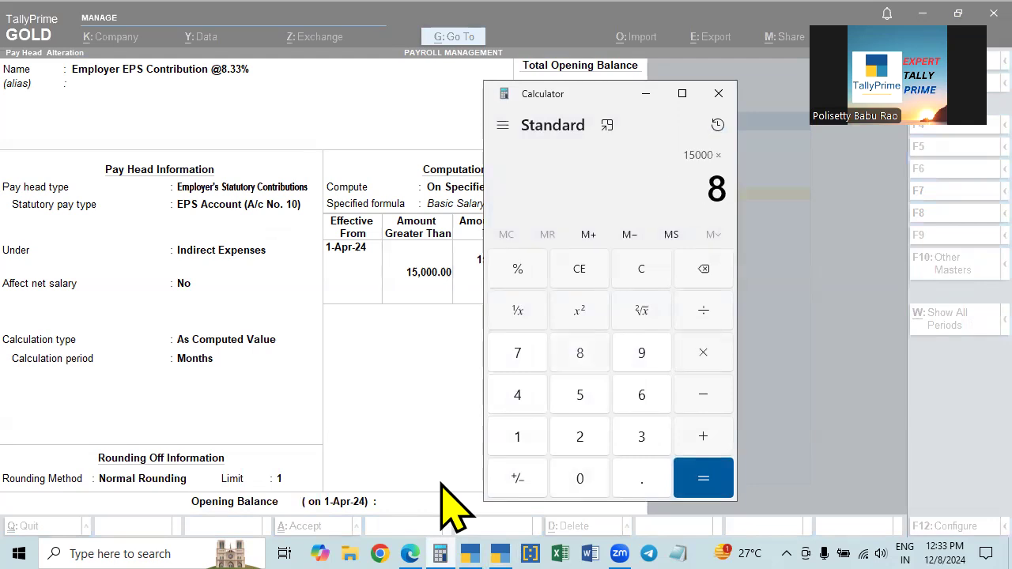
key(Return)
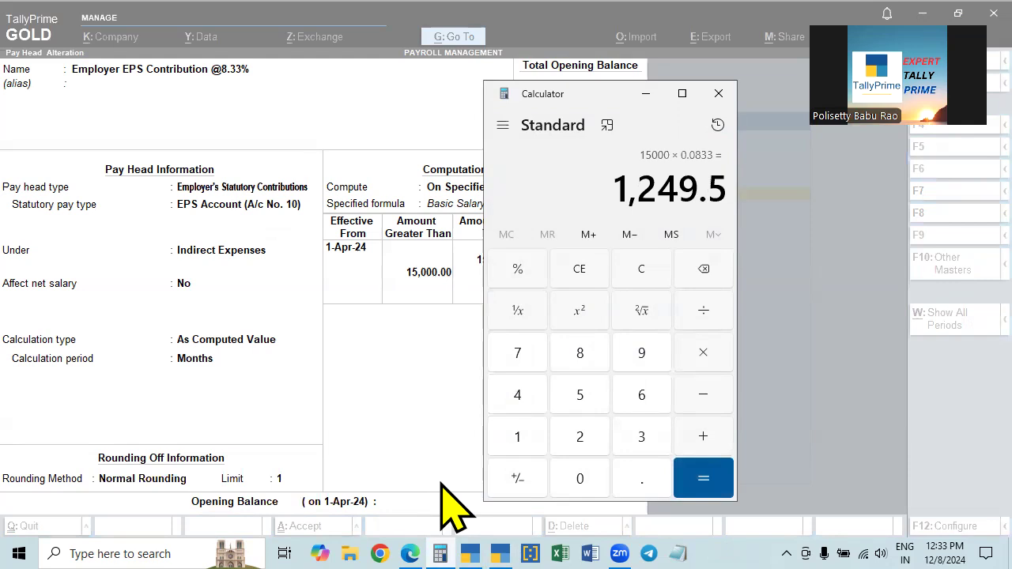
Step: Add 0.5 to the calculated 8.33% contribution in Calculator, clear the result and close Calculator
text(+.5)
key(Return)
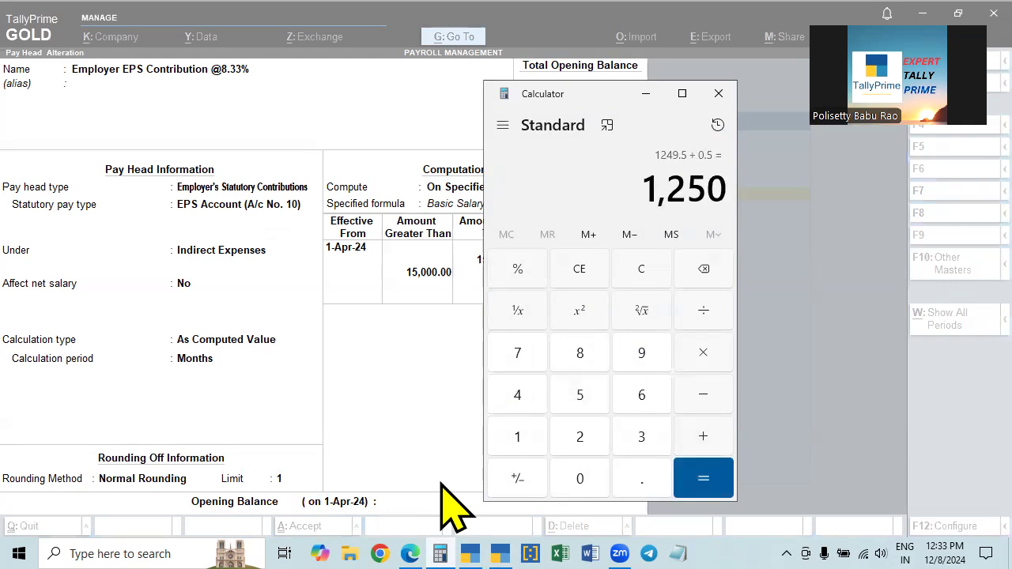
key(Escape)
click(719, 93)
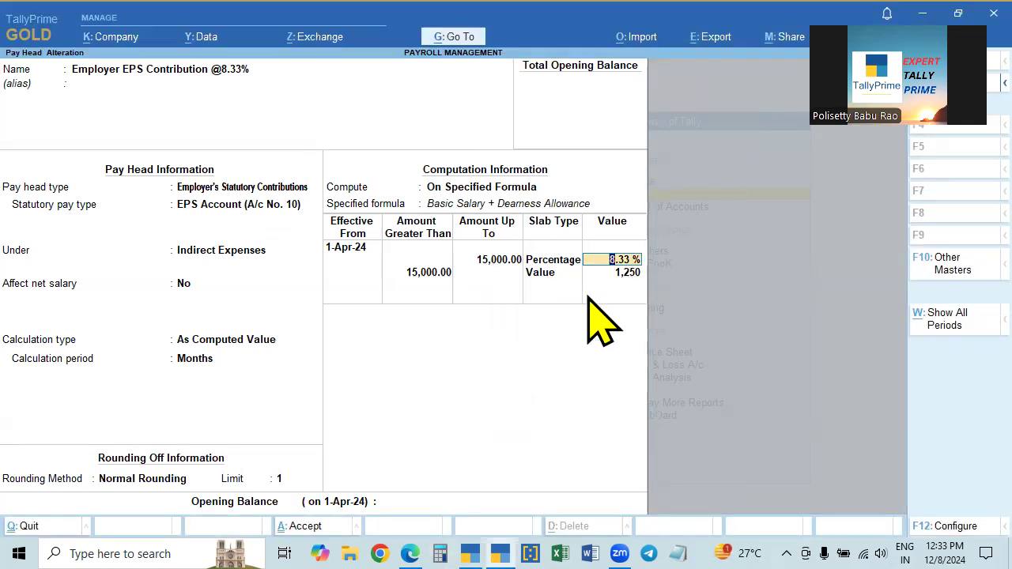
Step: Keep 8.33% for the first slab, set the Value slab above 15,000 to 1,250, and save the EPS pay head
key(Return)
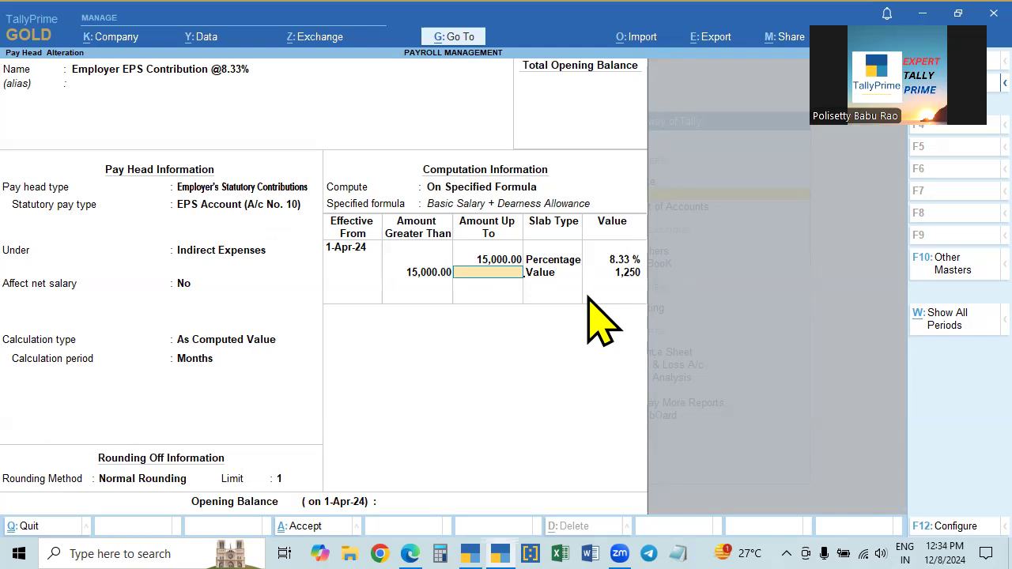
key(Return)
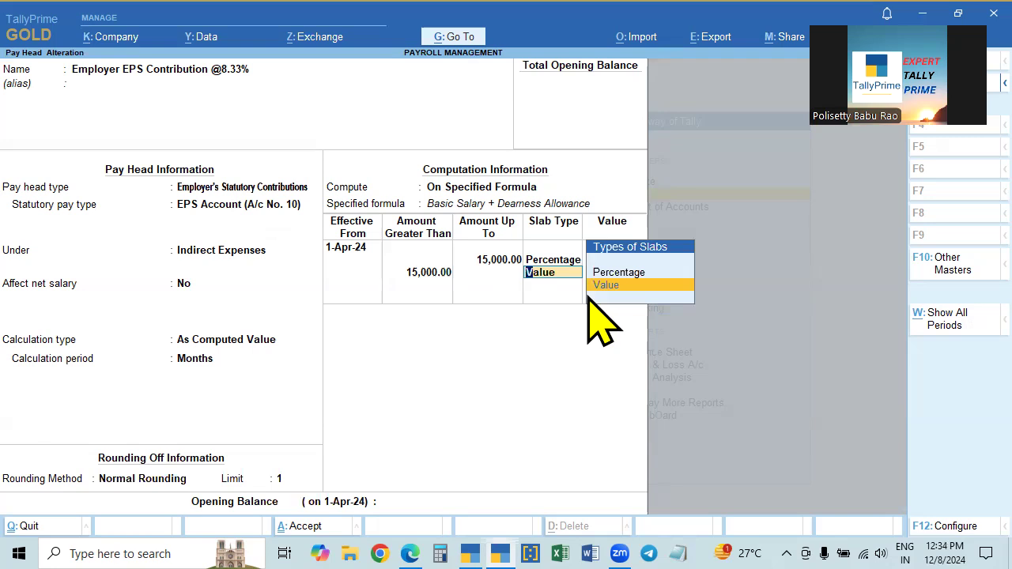
key(Return)
text(1,25)
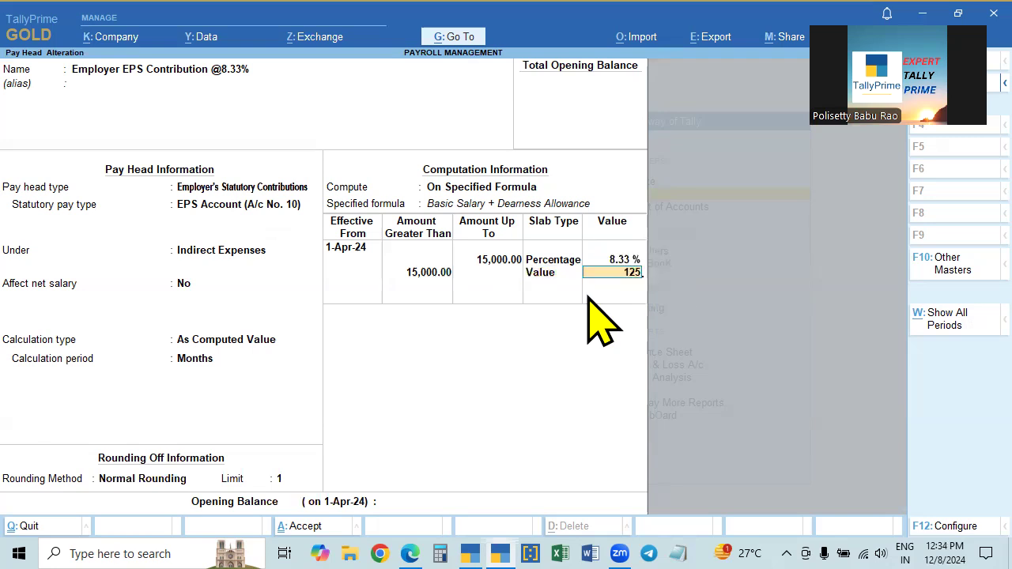
text(0)
key(Return)
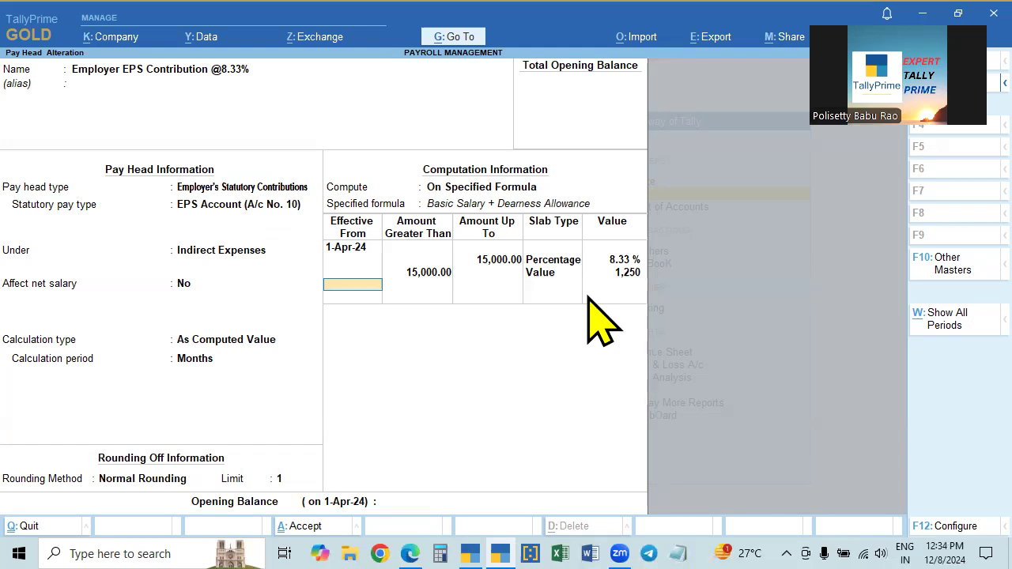
key(Return)
key(Return)
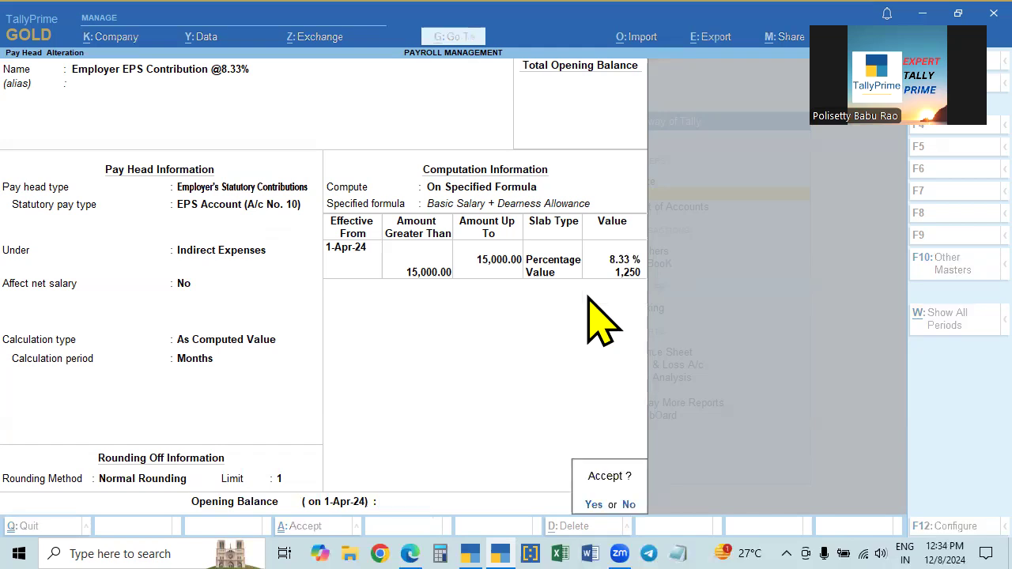
key(Return)
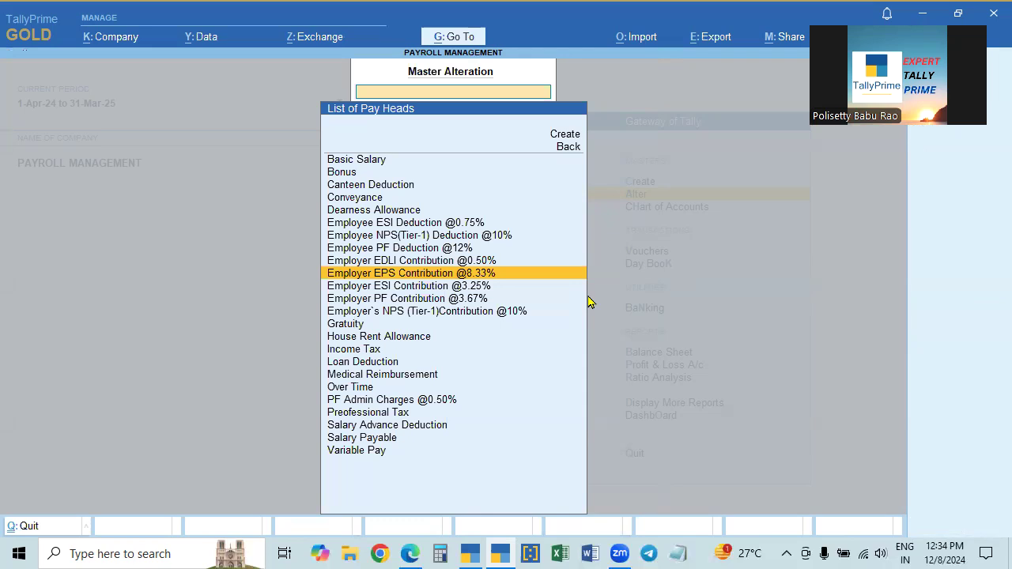
Step: Open Employer PF Contribution @3.67% for alteration, keeping Employer's Statutory Contributions and the statutory pay type PF Account (A/c No. 1)
key(Down)
key(Down)
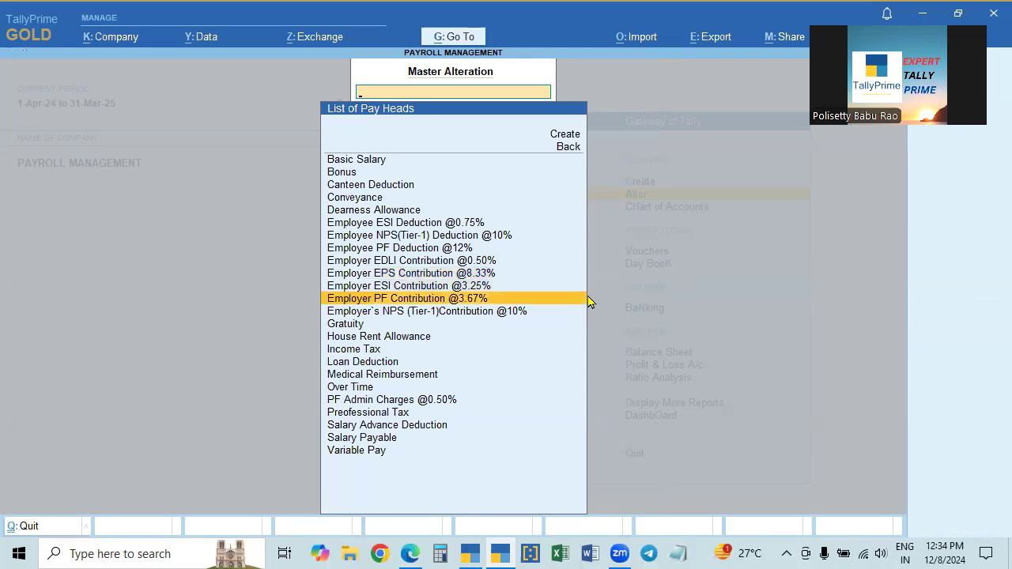
key(Return)
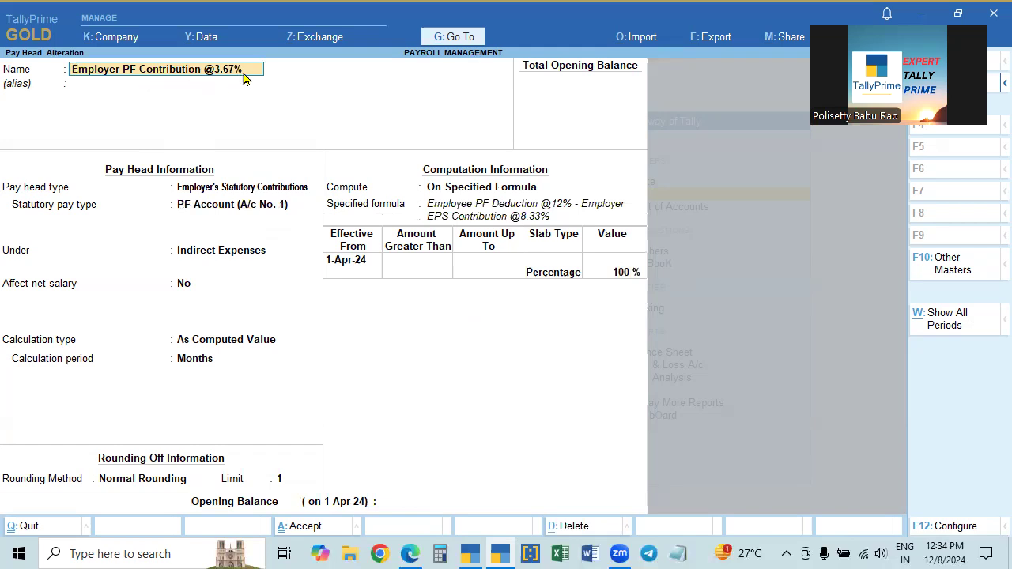
key(Return)
key(Return)
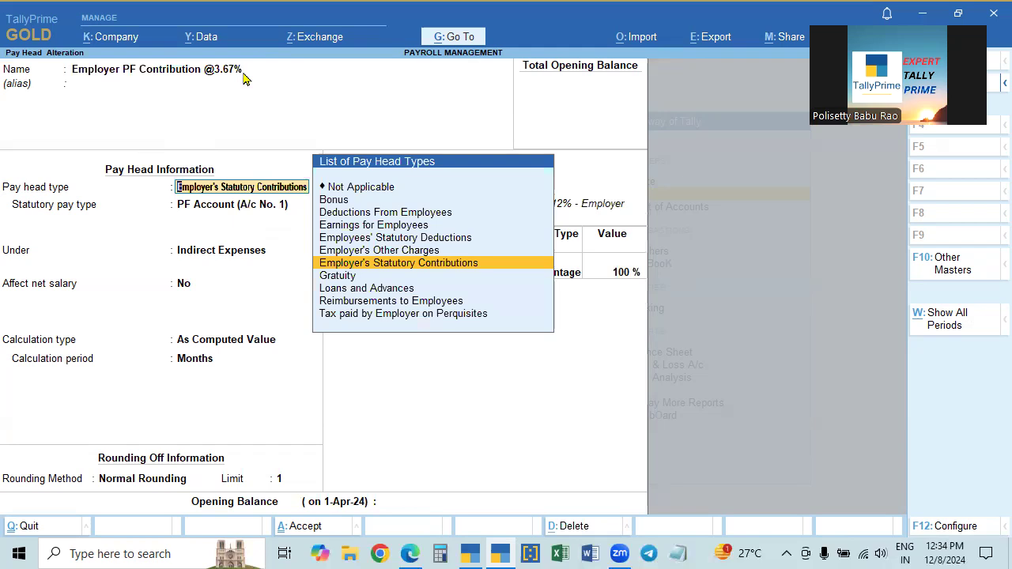
key(Return)
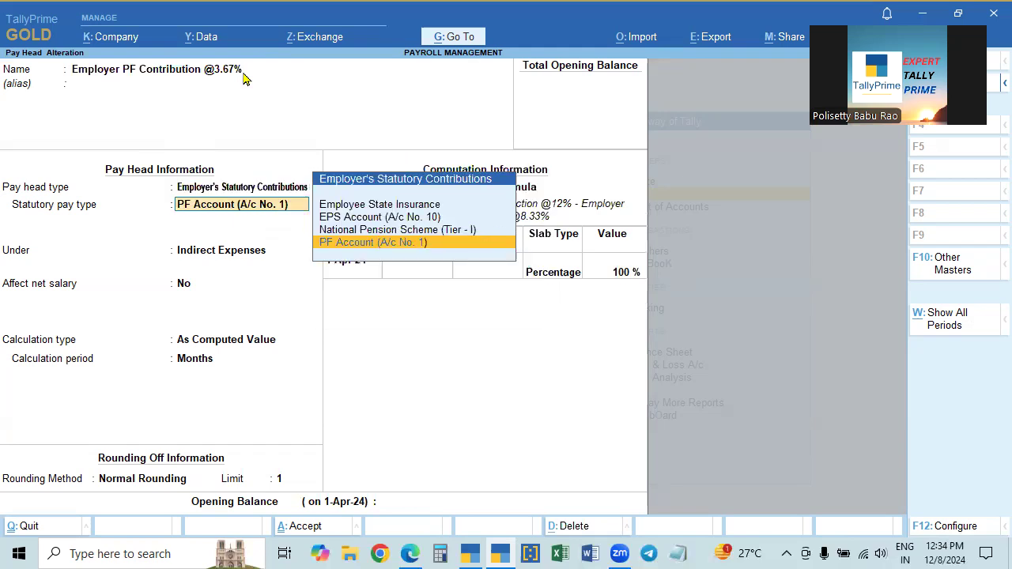
click(359, 245)
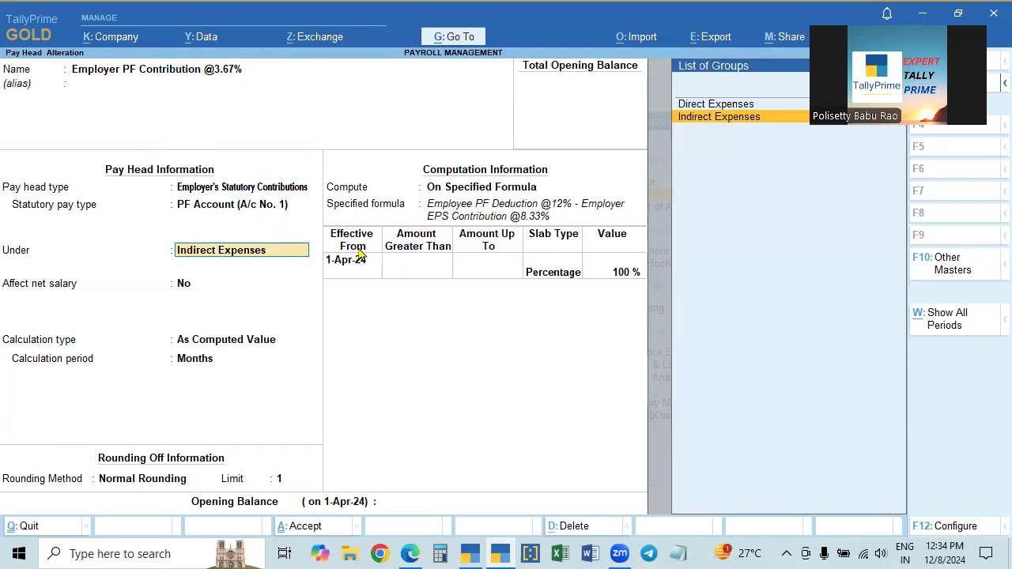
Step: Keep the PF contribution under Indirect Expenses, Affect net salary at No, and Normal Rounding with a limit of 1
key(Return)
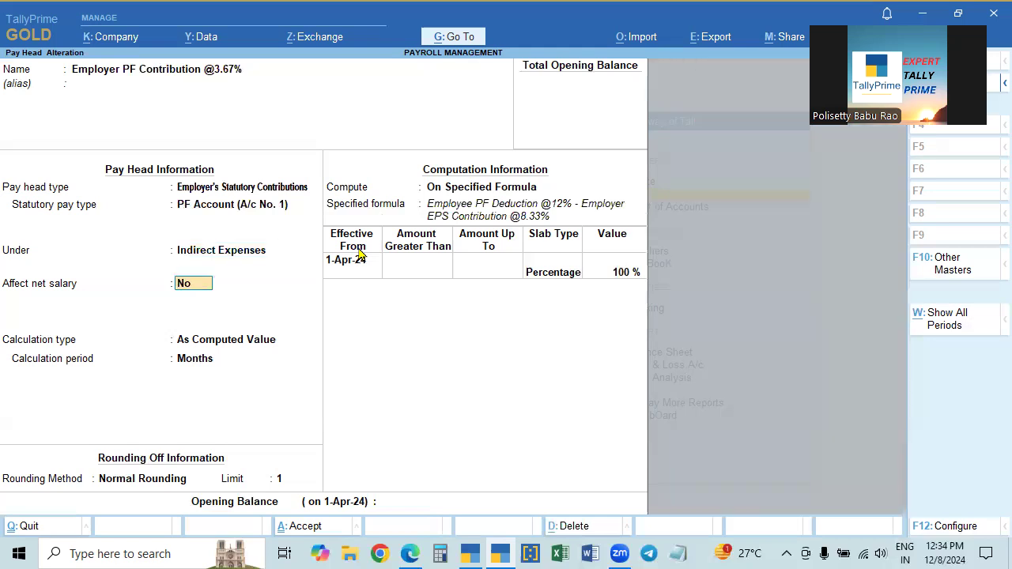
key(Return)
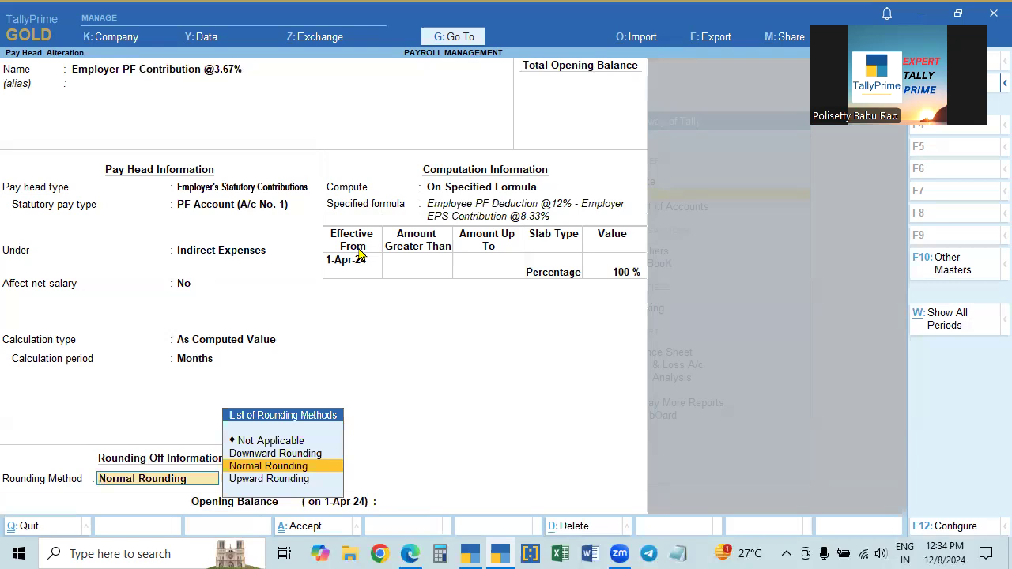
key(Return)
key(Return)
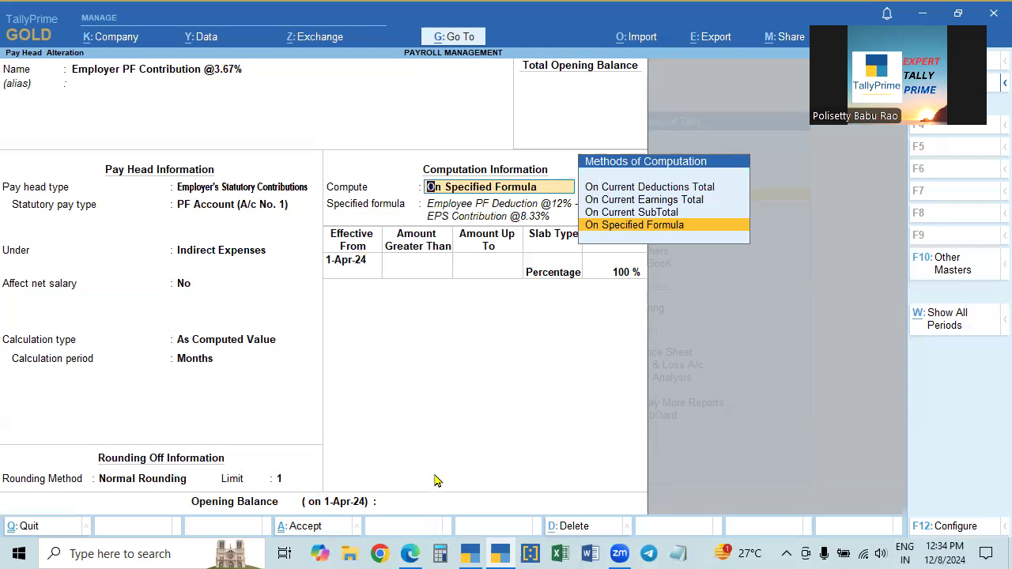
Step: Switch to Calculator in Standard mode
click(441, 553)
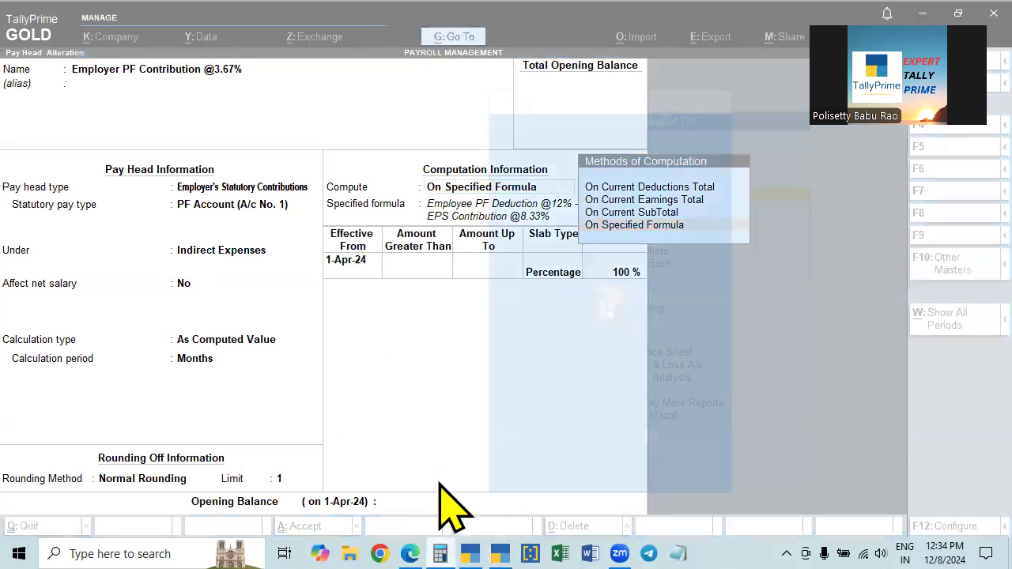
right_click(441, 554)
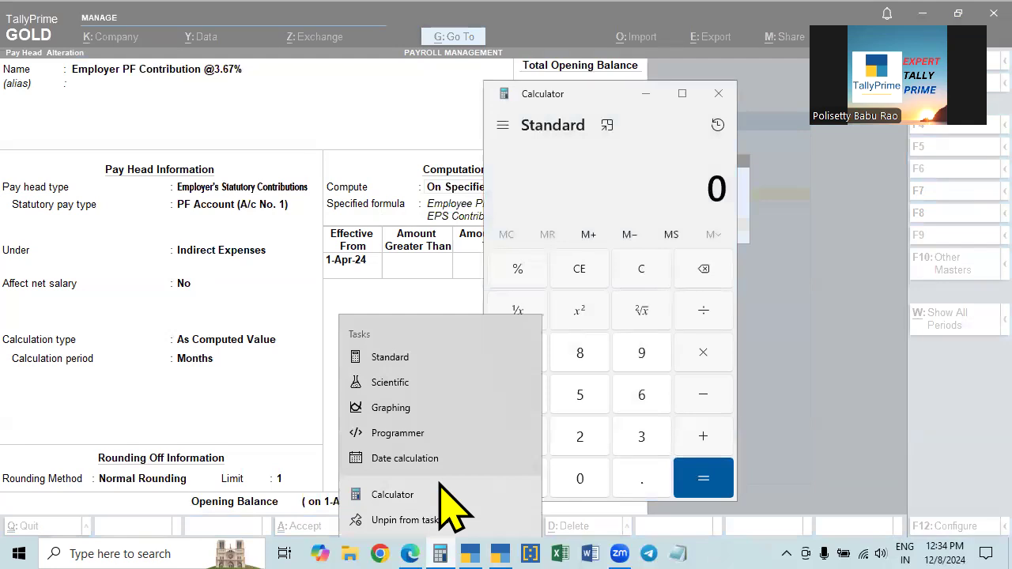
click(524, 164)
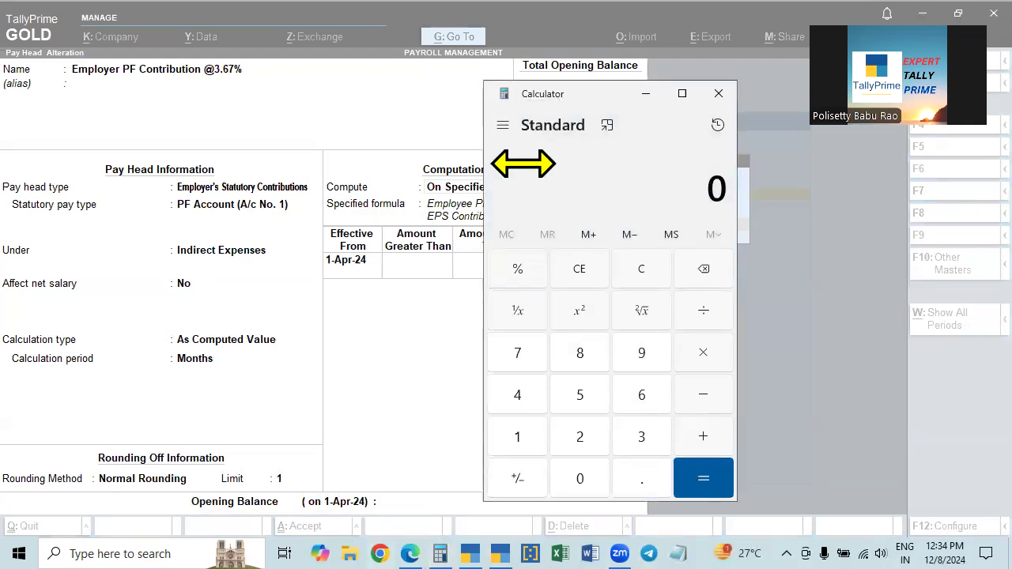
text(15000*)
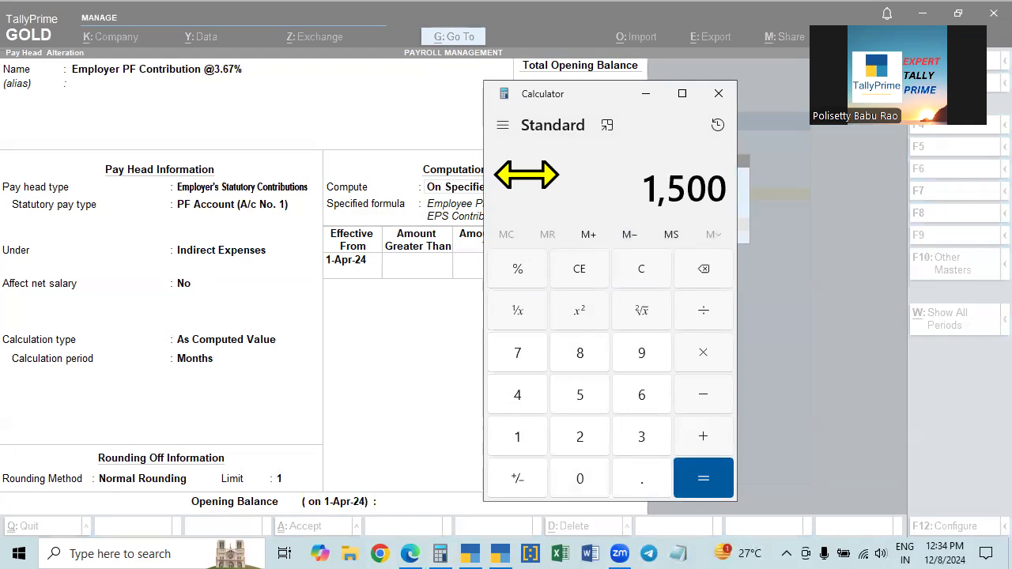
text(3.67)
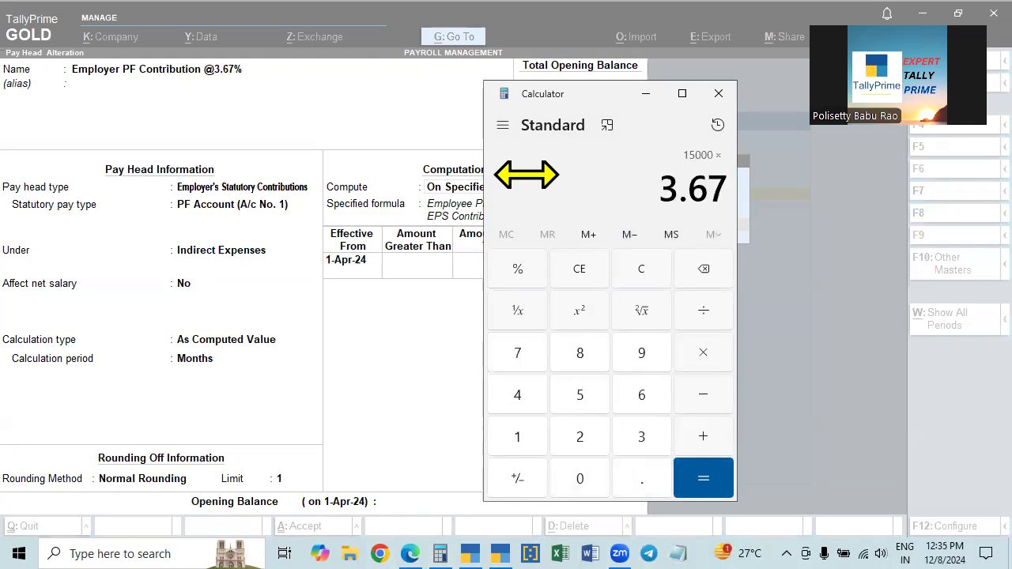
key(Return)
key(Escape)
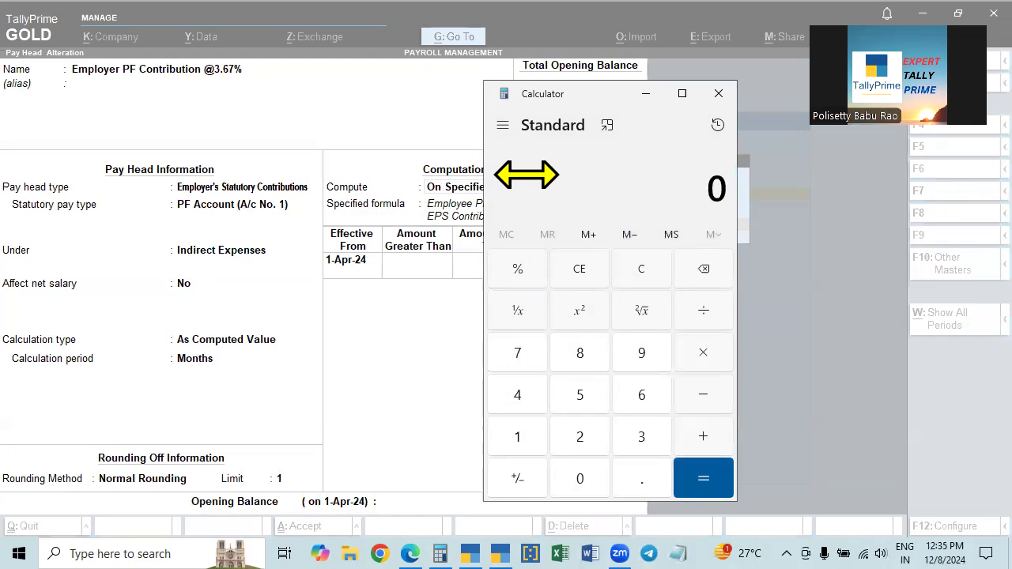
Step: Calculate 3.67% of 15,000 in Calculator
text(150000)
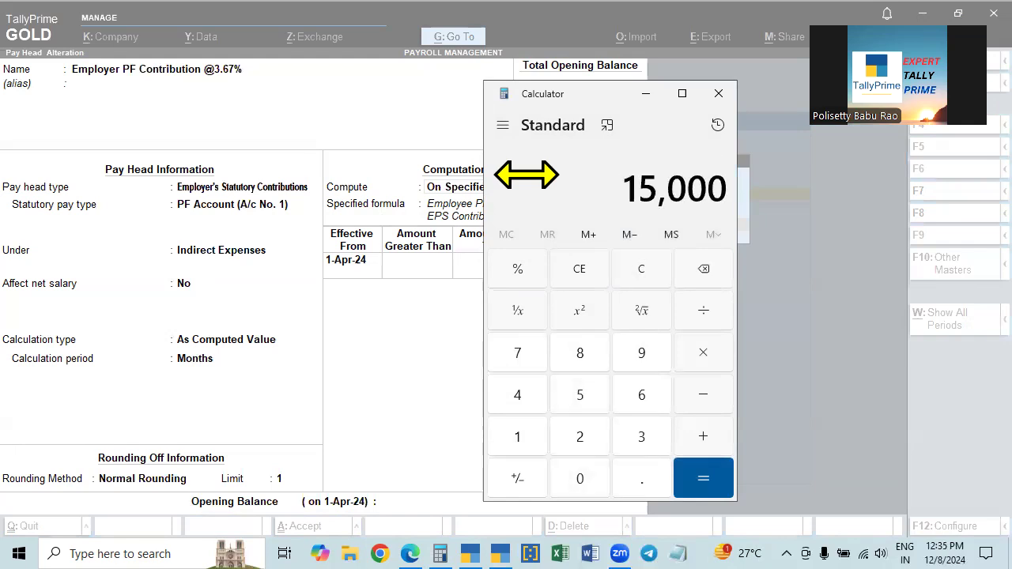
text(*3.67)
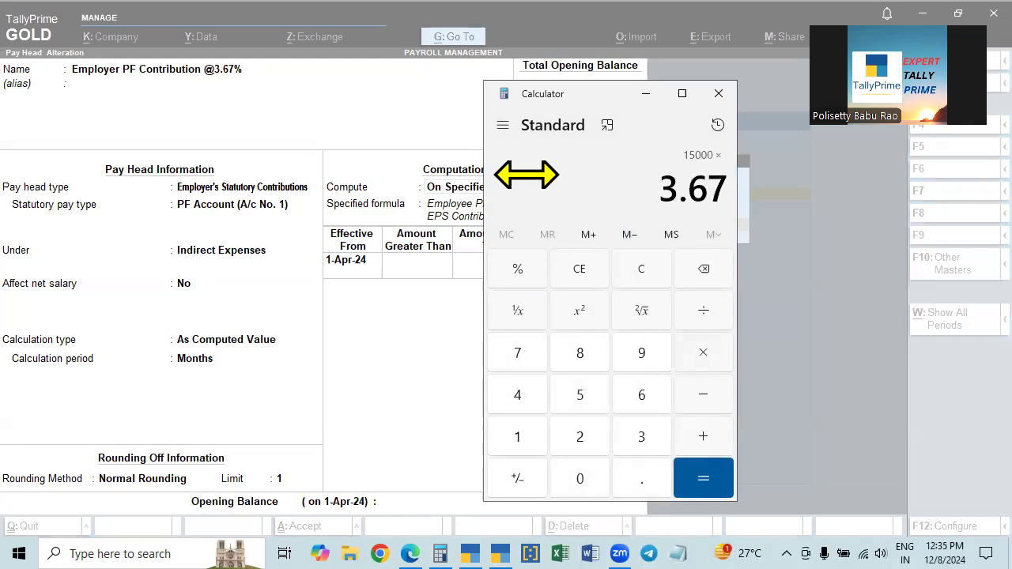
key(shift+5)
key(Return)
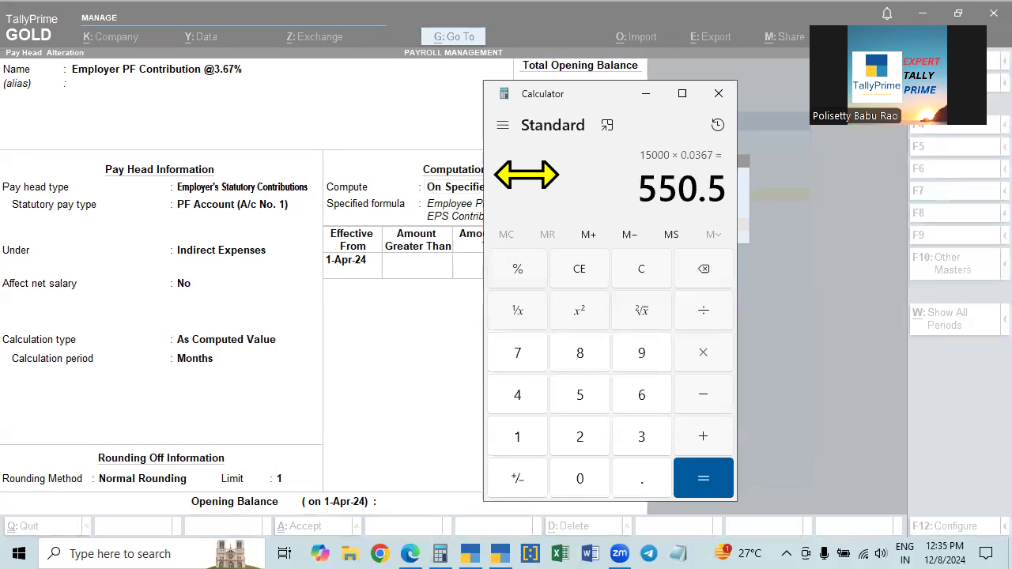
Step: Subtract 0.5 from the calculated 3.67% contribution, clear the result and close Calculator
text(-0.5)
key(Return)
key(Escape)
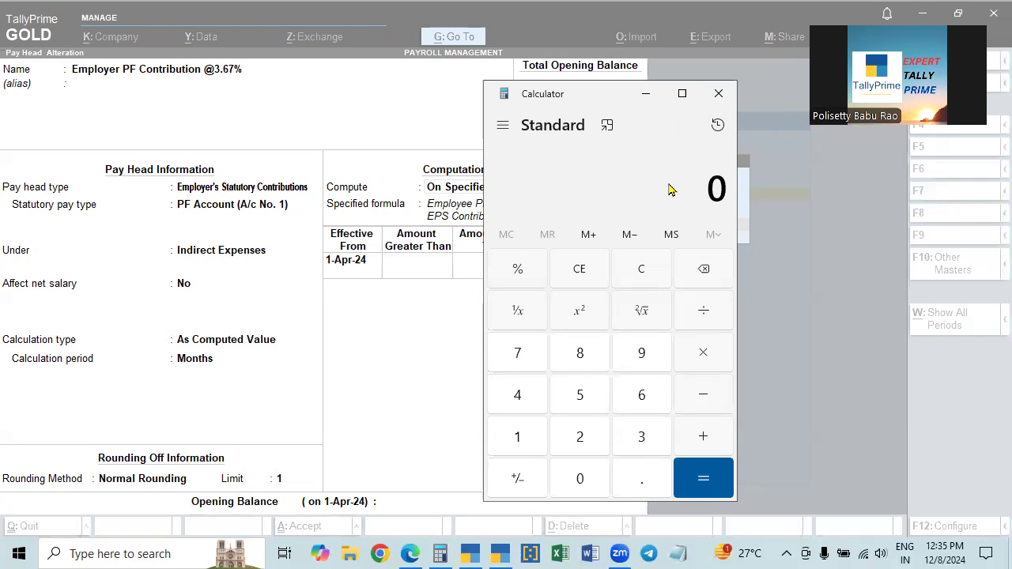
click(718, 93)
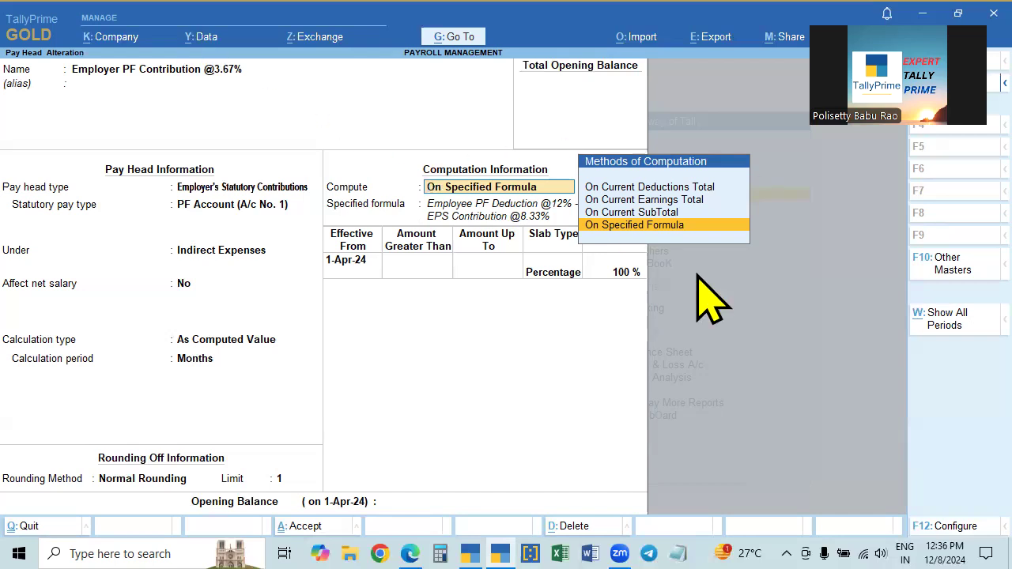
key(Return)
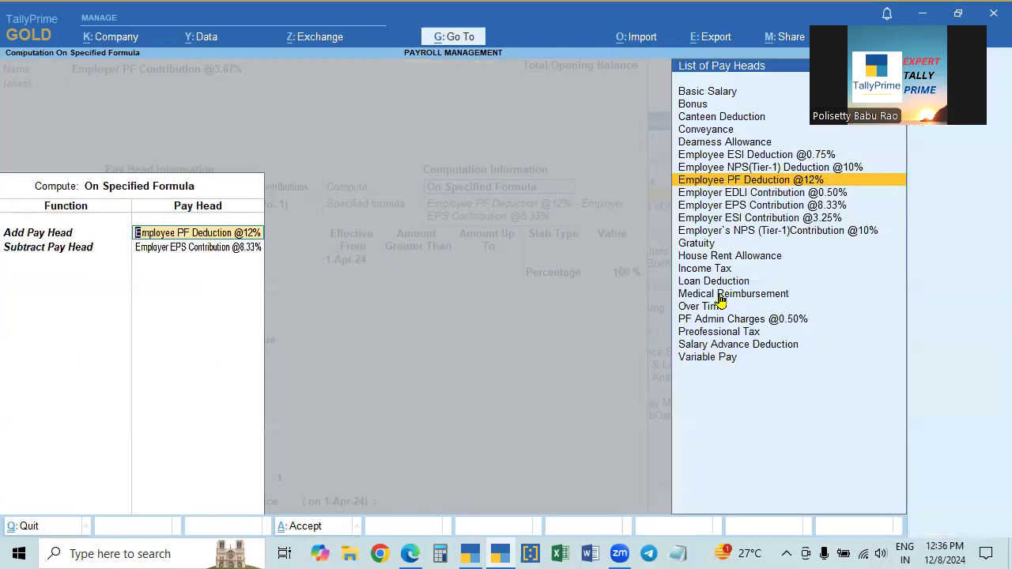
click(797, 180)
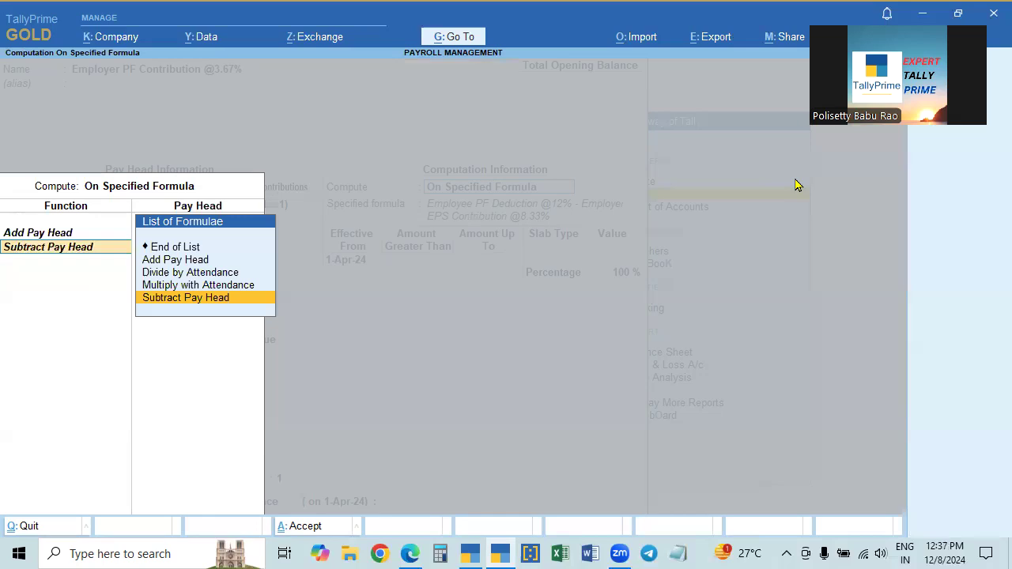
click(209, 306)
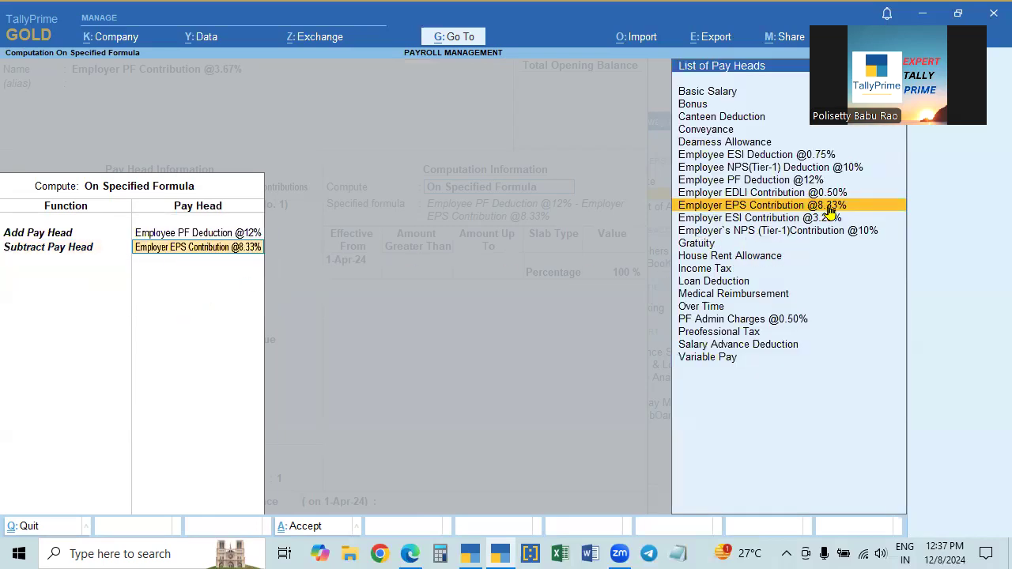
click(873, 205)
key(Return)
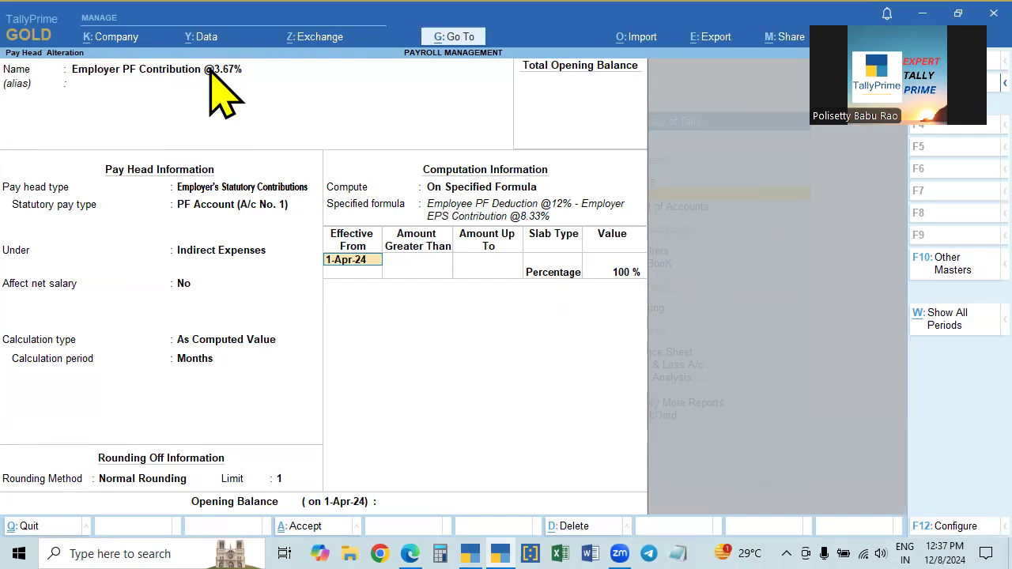
Step: Keep the slab effective from 1-Apr-24 as Percentage at 100%, and save the Employer PF Contribution pay head
click(554, 276)
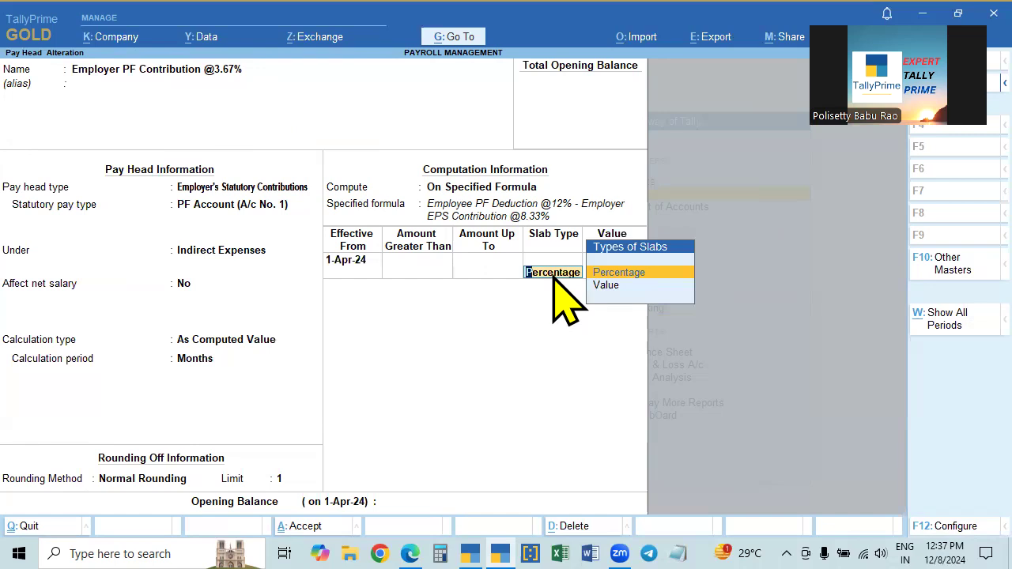
key(Return)
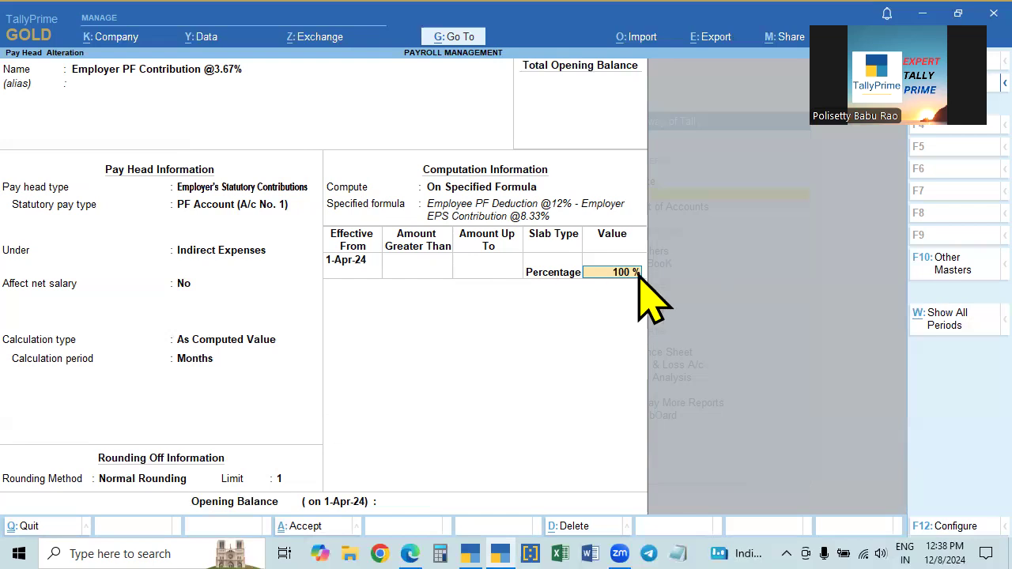
key(Return)
key(Return)
key(Return)
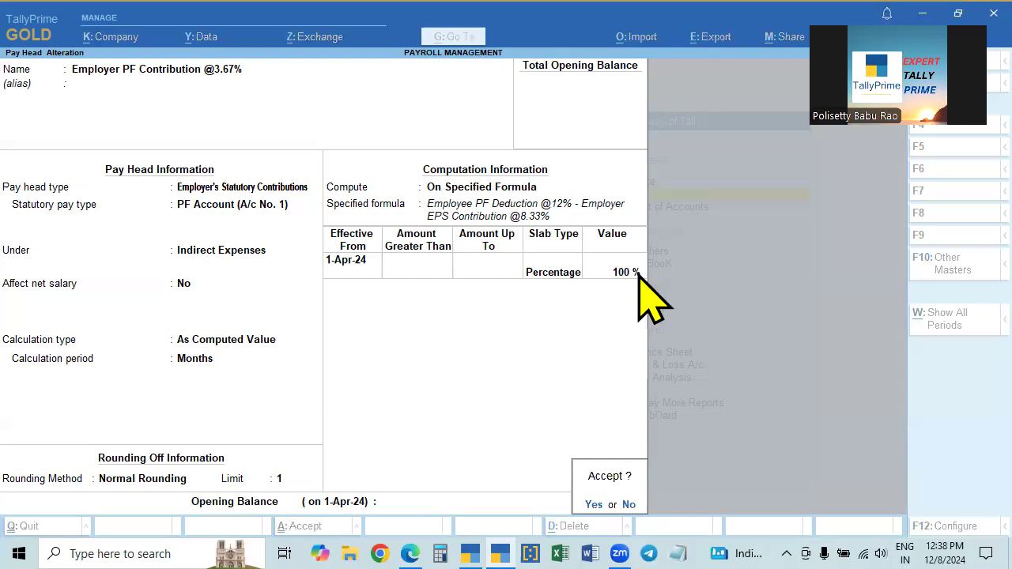
key(Return)
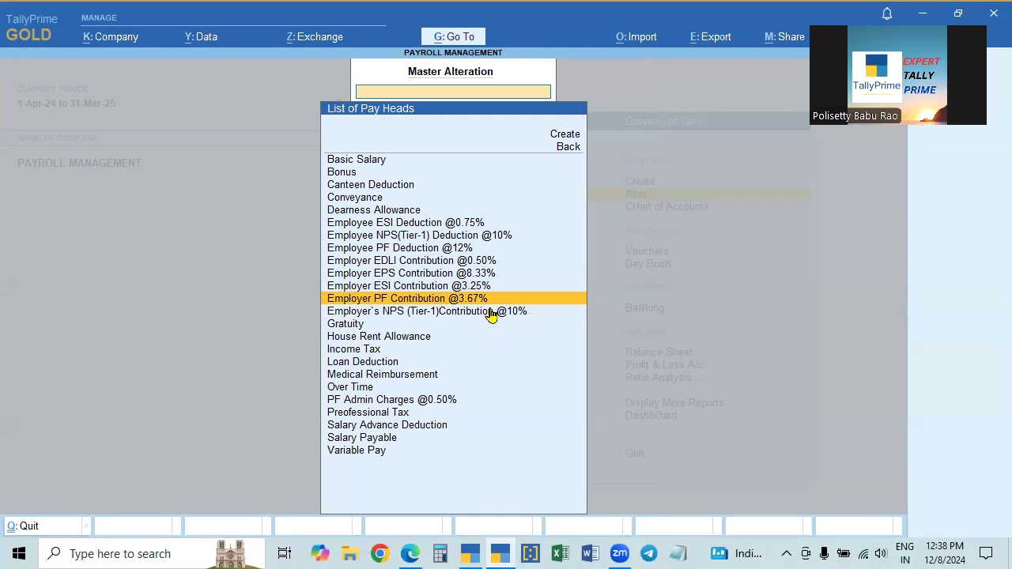
Step: Open the Employer ESI Contribution @3.25% pay head, keeping type Employer's Statutory Contributions and statutory pay type Employee State Insurance
key(Up)
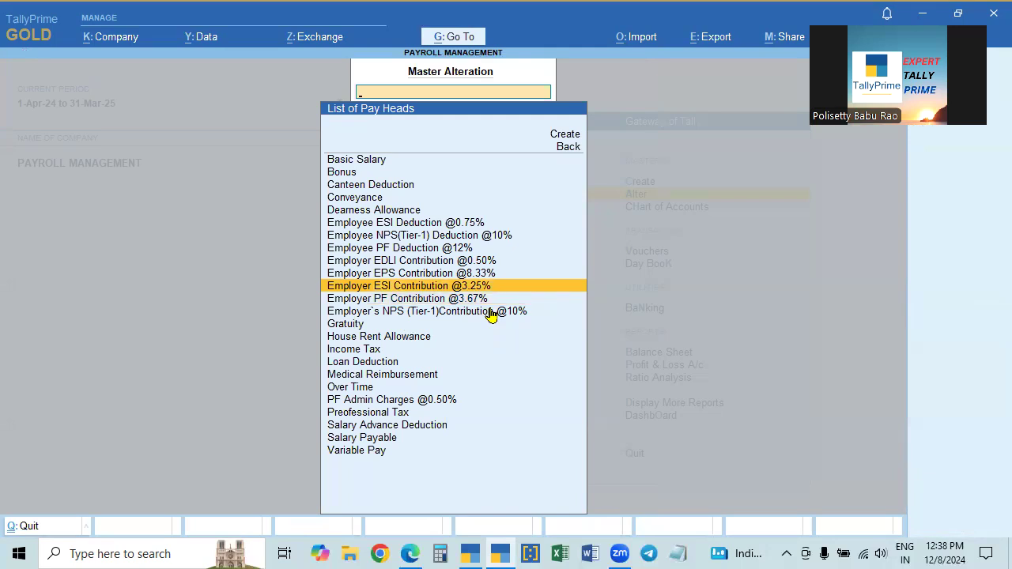
key(Return)
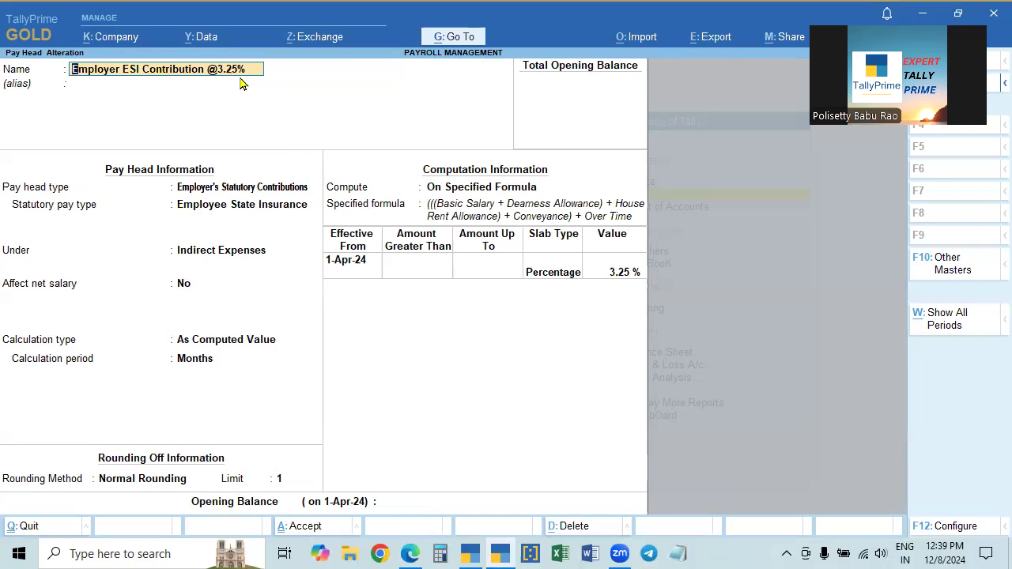
key(Return)
key(Return)
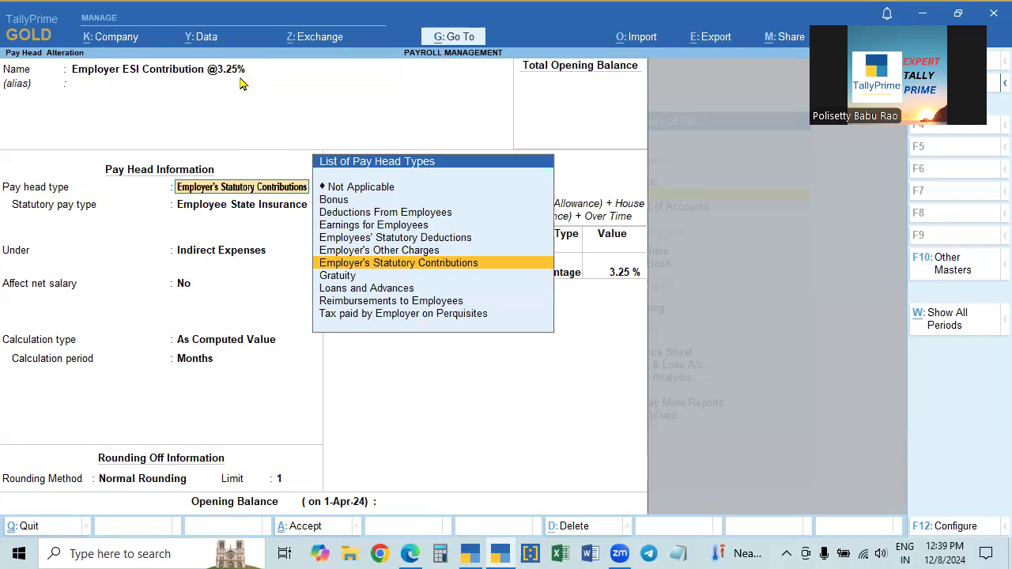
key(Return)
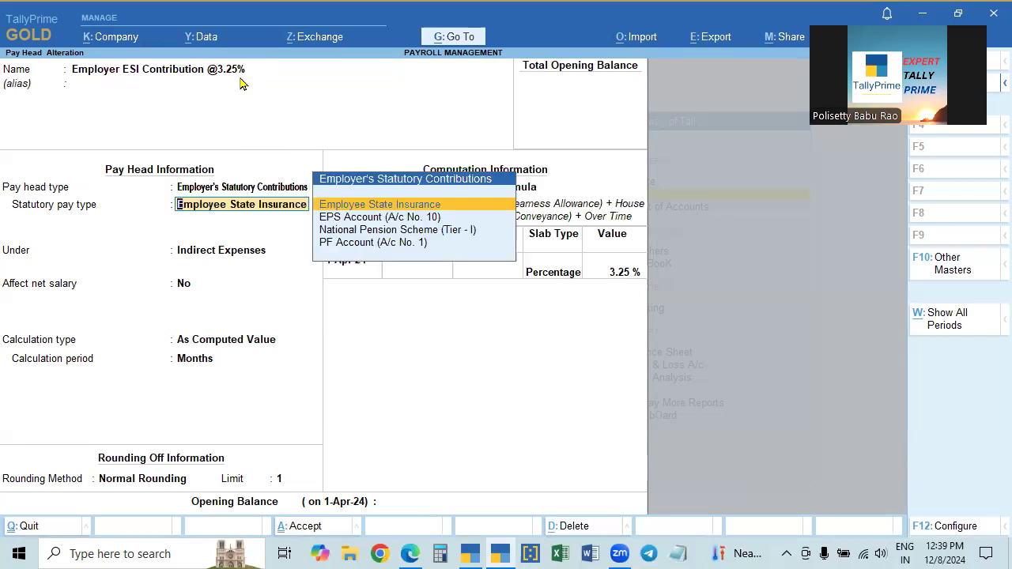
click(371, 205)
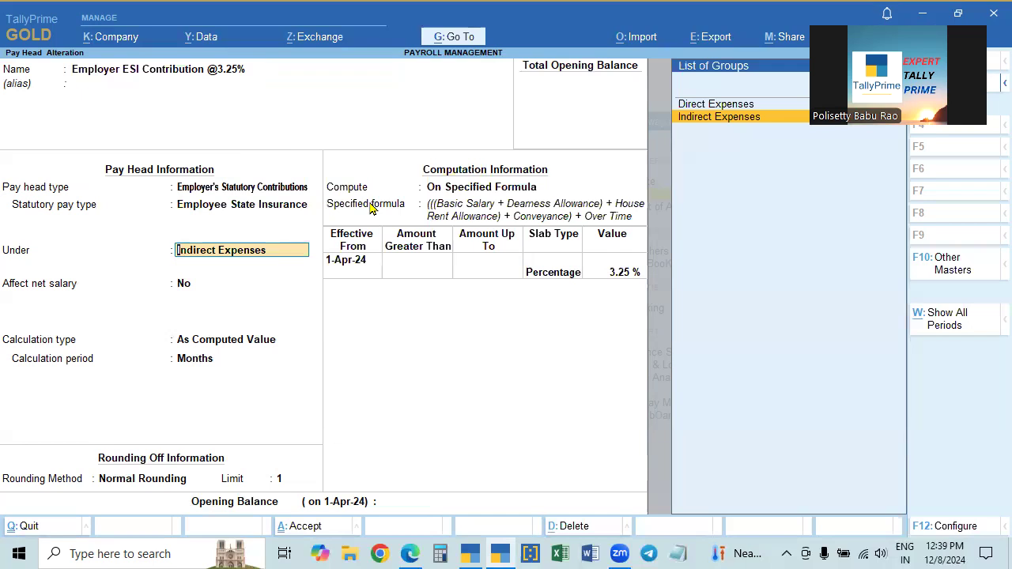
Step: Keep the ESI contribution under Indirect Expenses, not affecting net salary, with Normal Rounding to a limit of 1
key(Return)
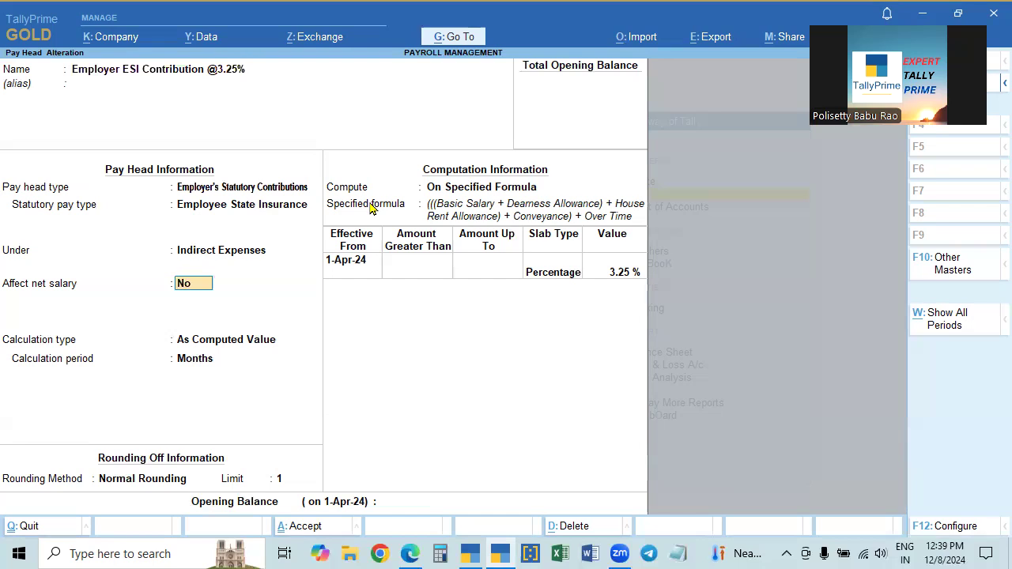
key(Return)
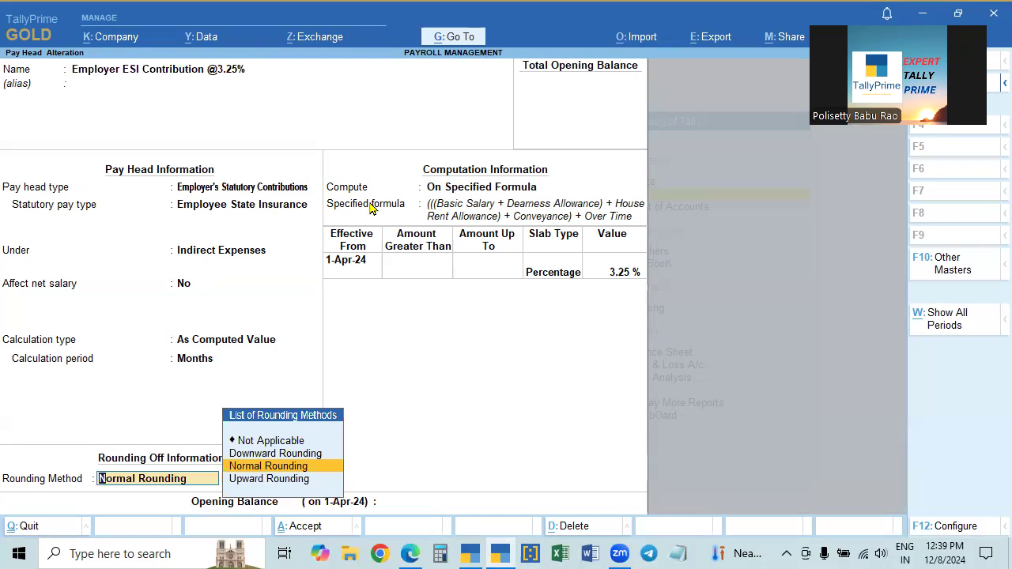
key(Return)
key(Return)
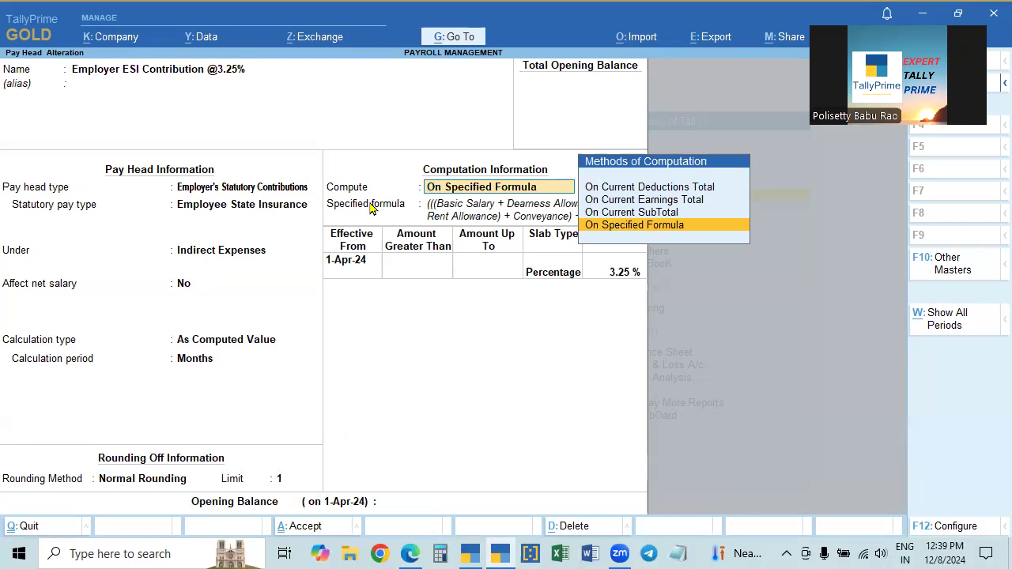
Step: Compute the ESI contribution On Specified Formula, adding Basic Salary, Dearness Allowance, House Rent Allowance, Conveyance and Over Time
key(Return)
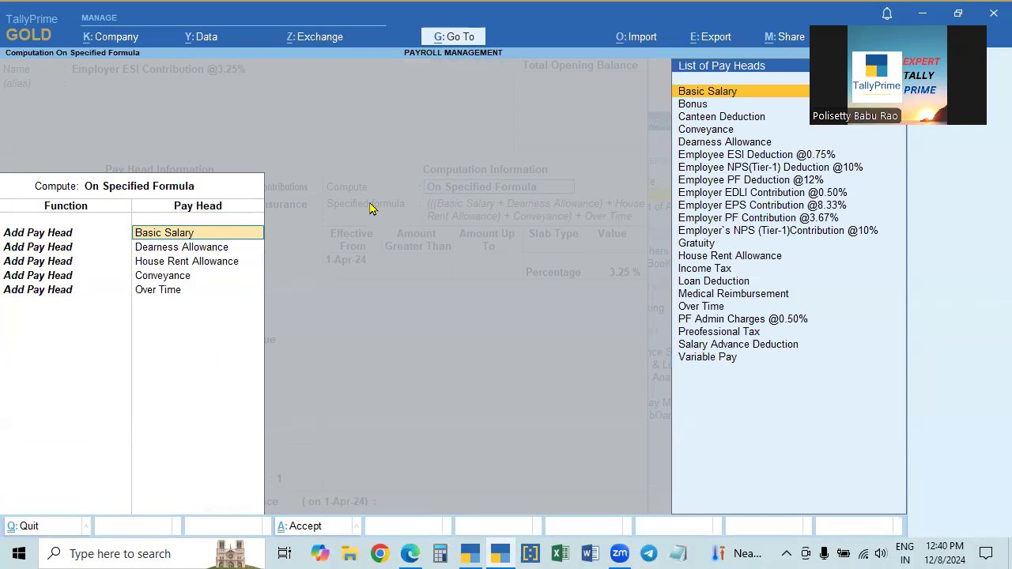
key(Return)
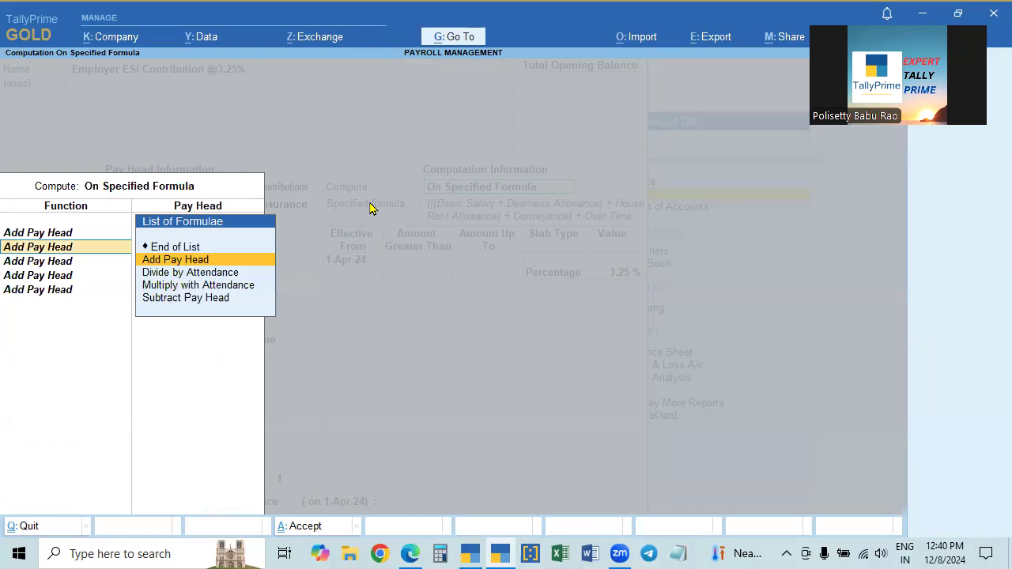
key(Return)
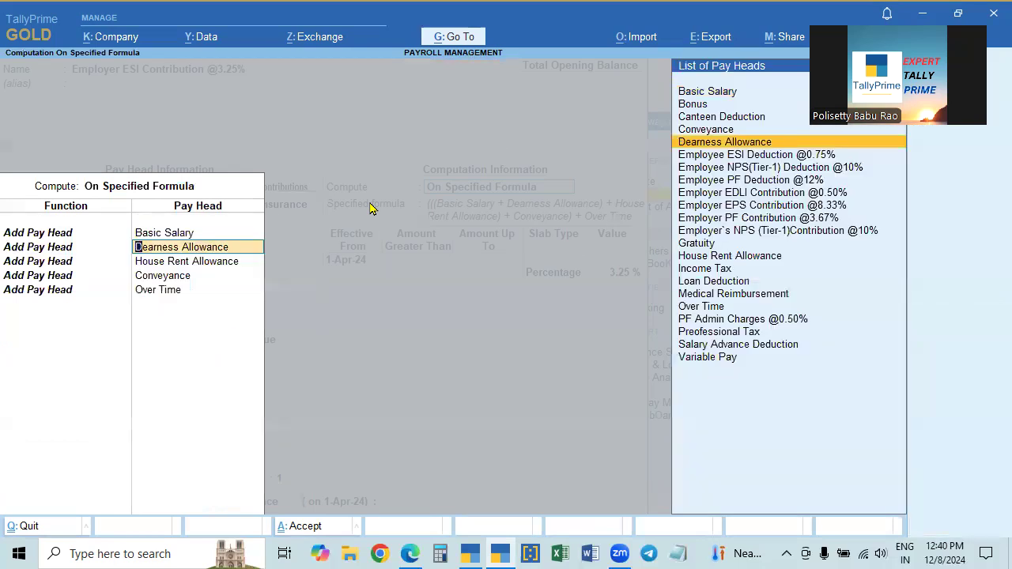
key(Return)
key(Return)
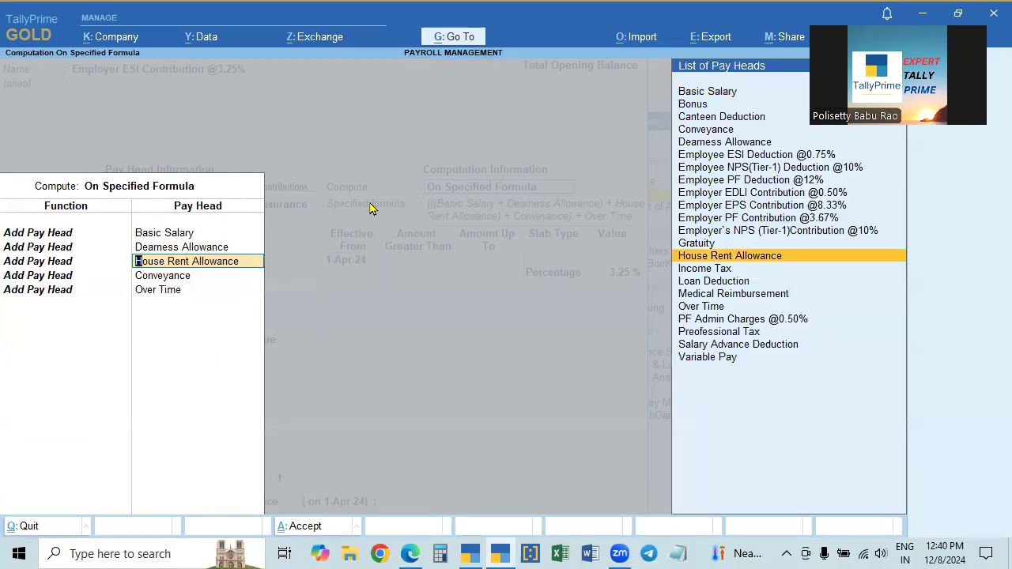
key(Return)
key(Return)
key(Return)
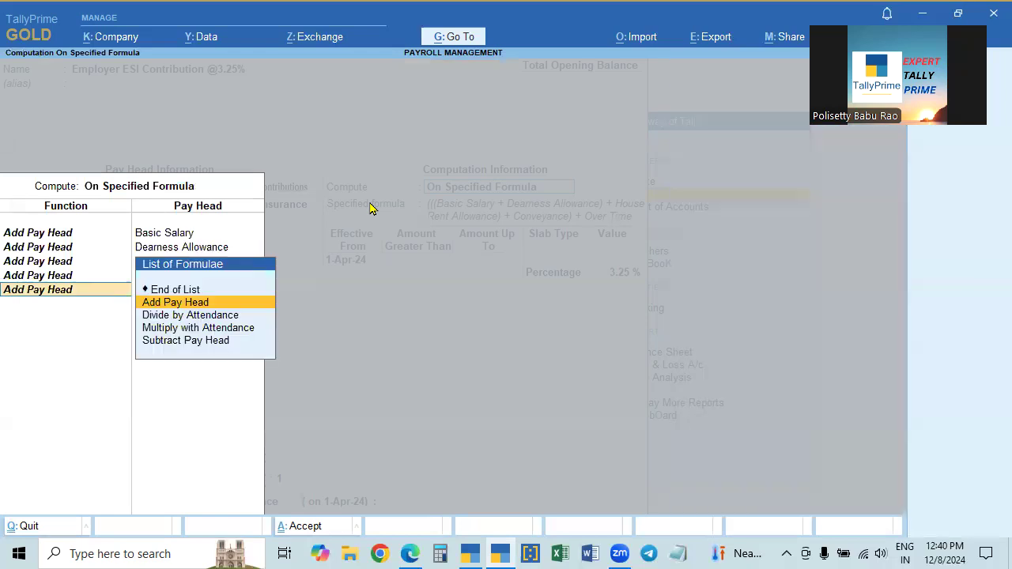
key(Return)
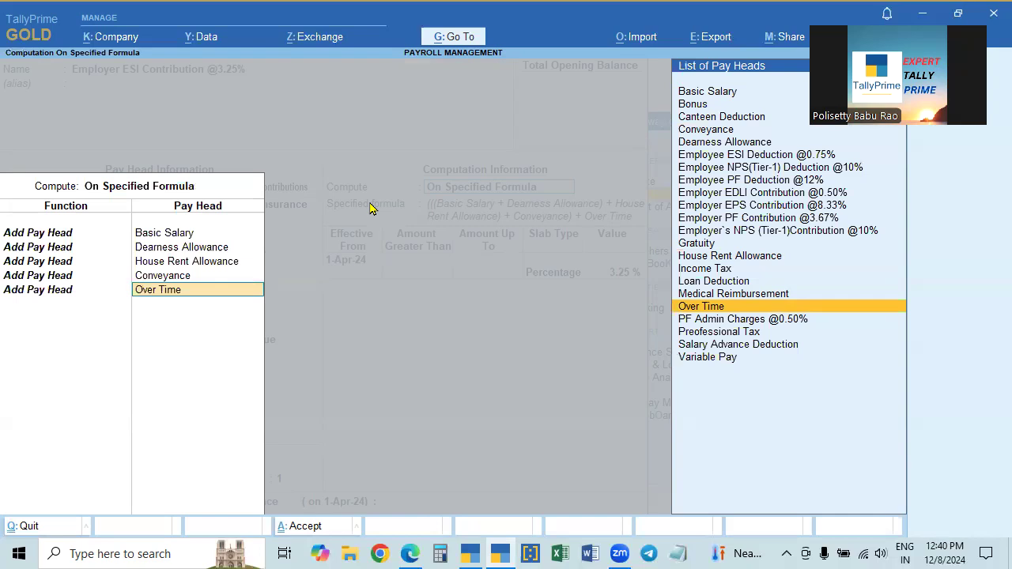
key(Return)
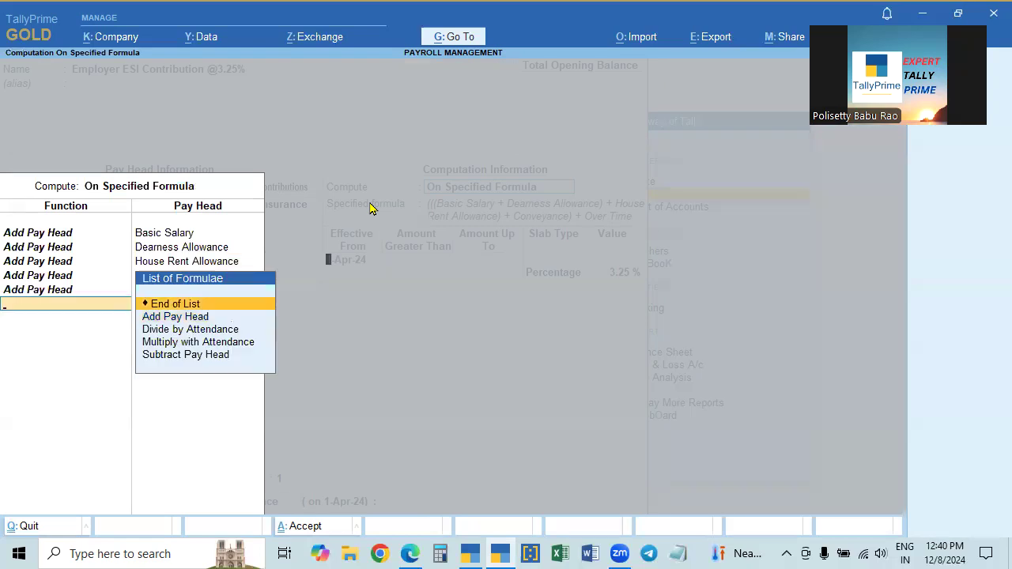
key(Return)
Step: Keep the slab effective from 1-Apr-24 as Percentage at 3.25%, and save the Employer ESI Contribution pay head
key(Return)
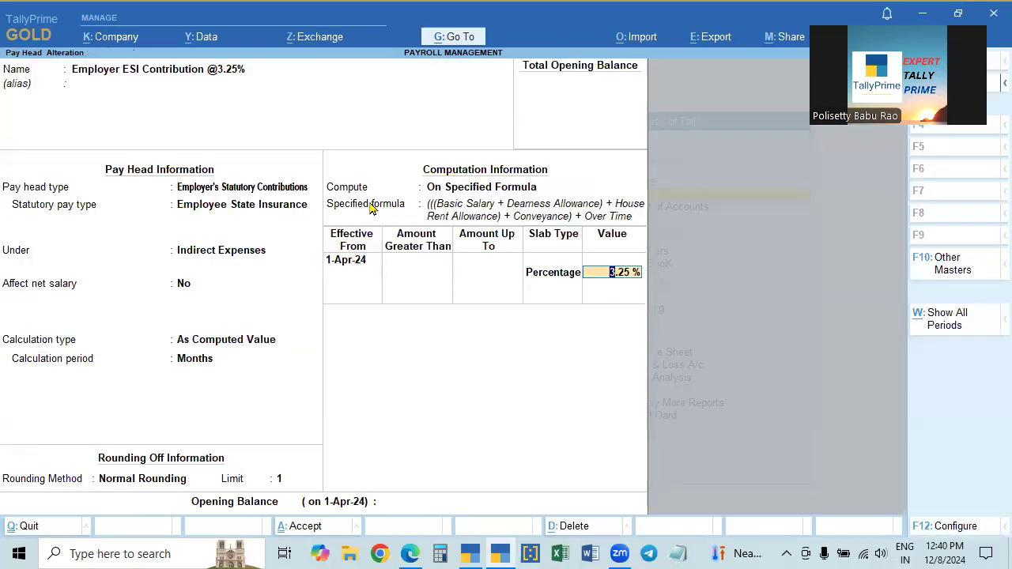
key(Return)
key(Return)
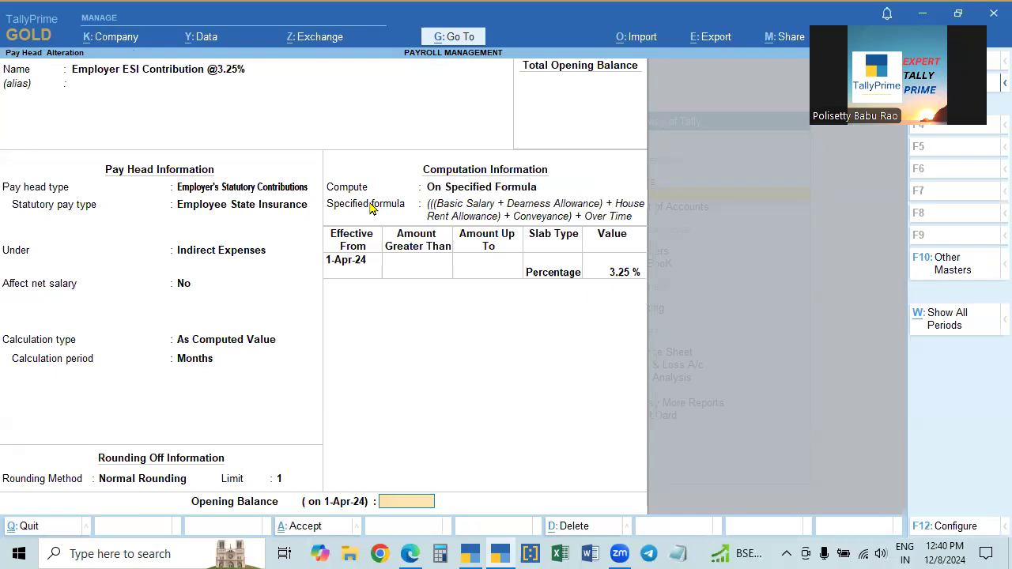
key(Return)
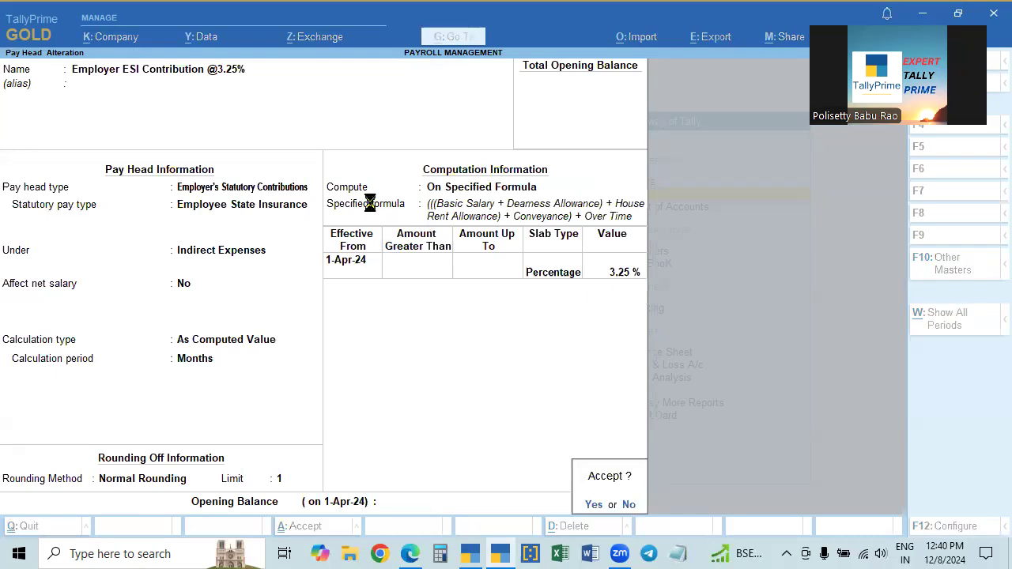
key(Return)
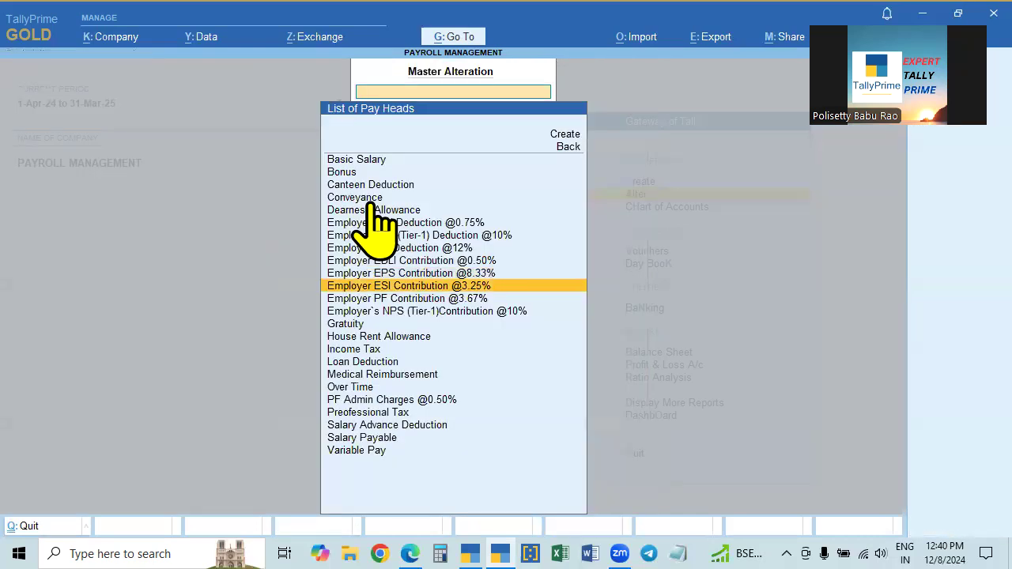
key(Down)
key(Down)
key(Down)
key(Up)
key(Up)
key(Down)
key(Down)
key(Up)
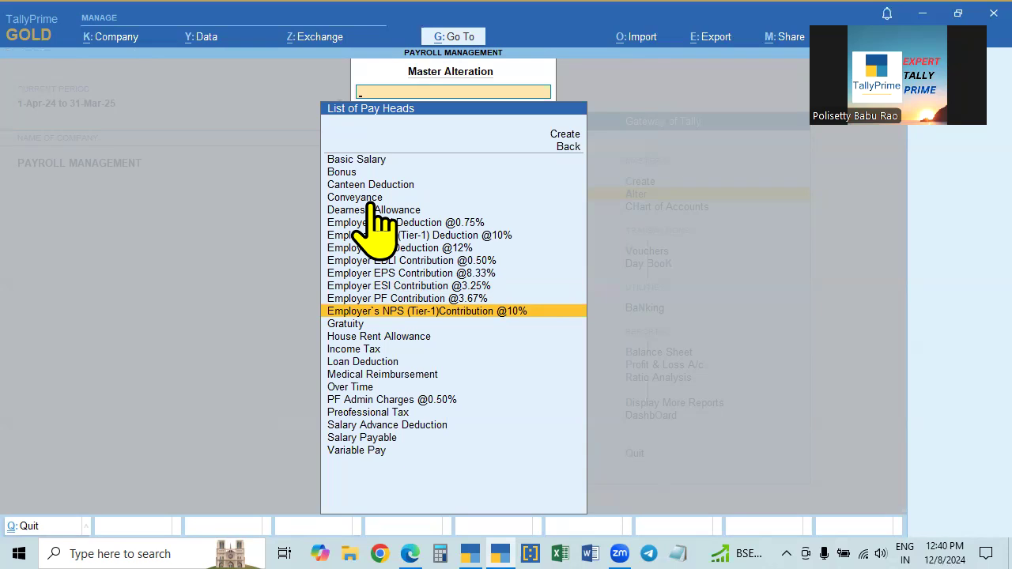
key(Return)
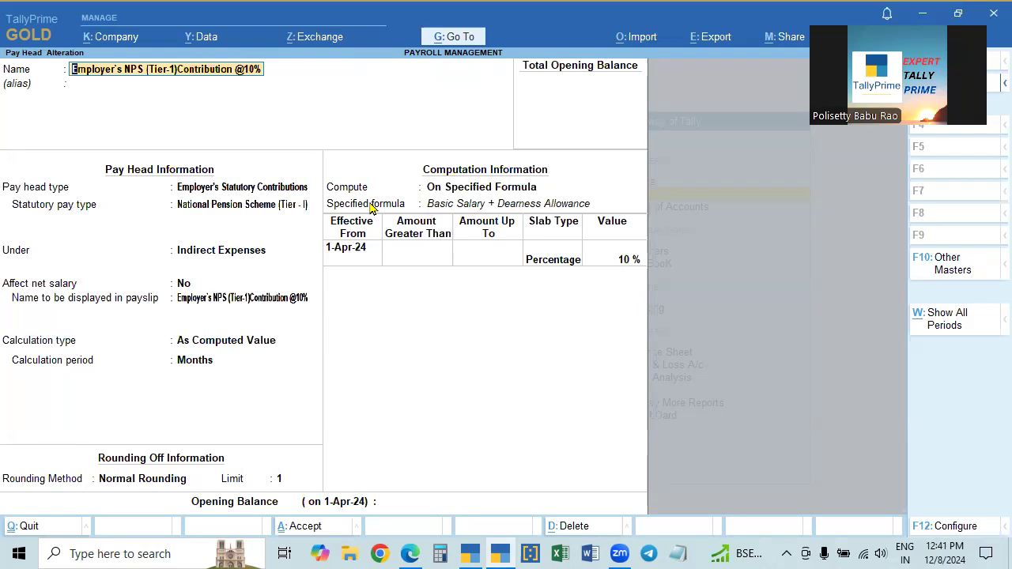
key(Return)
key(Return)
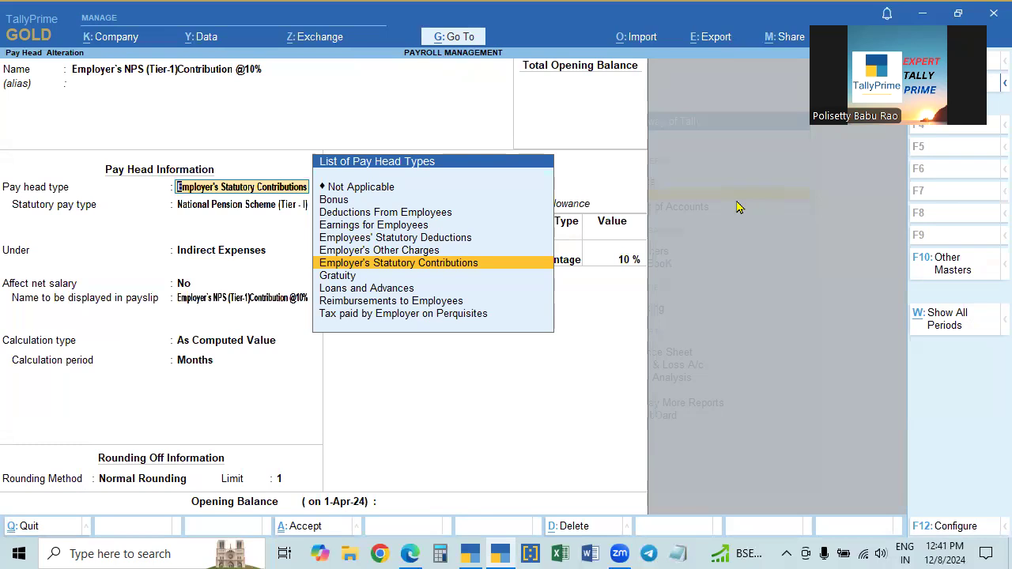
key(Return)
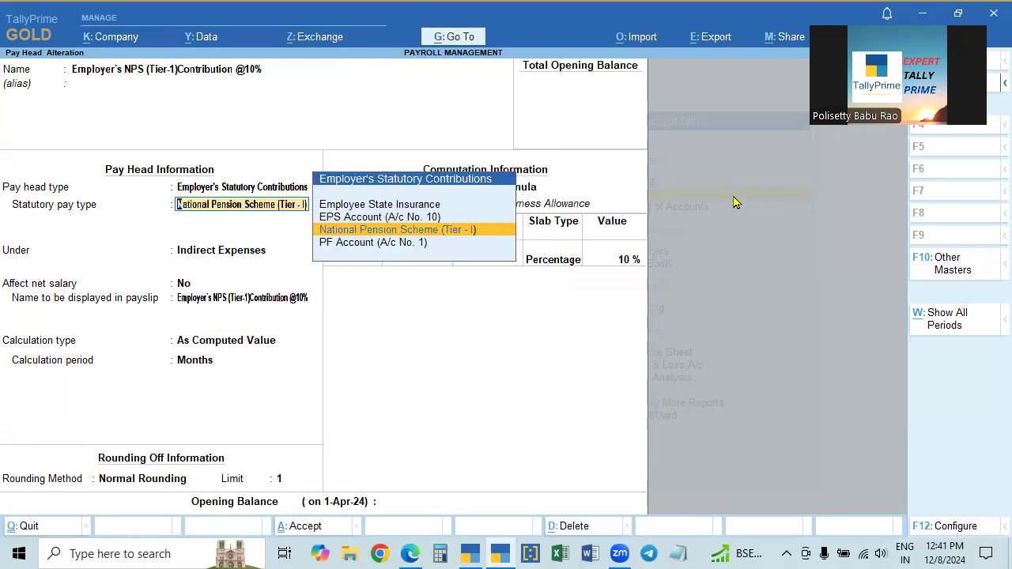
click(478, 229)
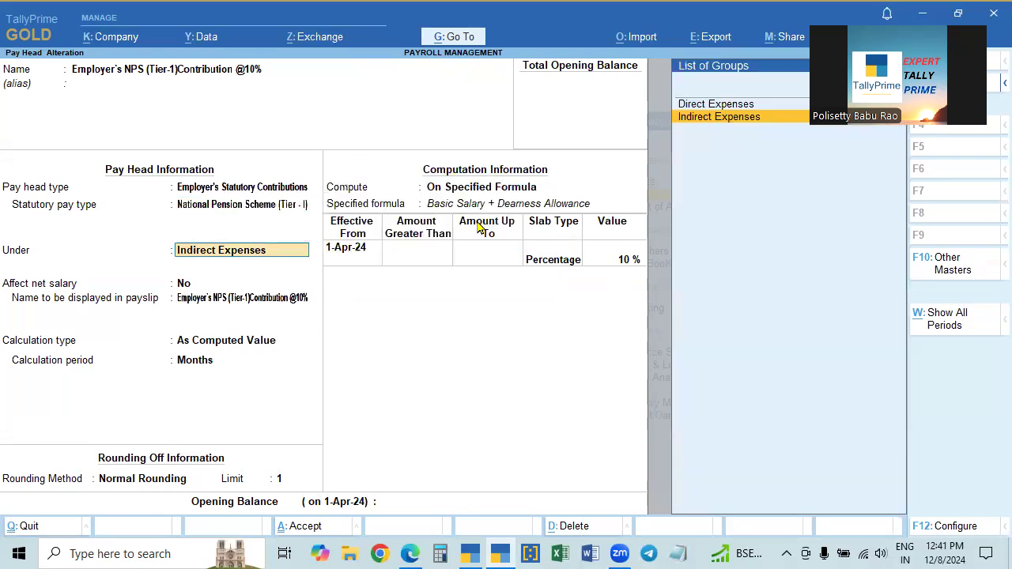
Step: Keep the NPS contribution under Indirect Expenses, not affecting net salary, with its payslip name, As Computed Value and Normal Rounding to 1
key(Return)
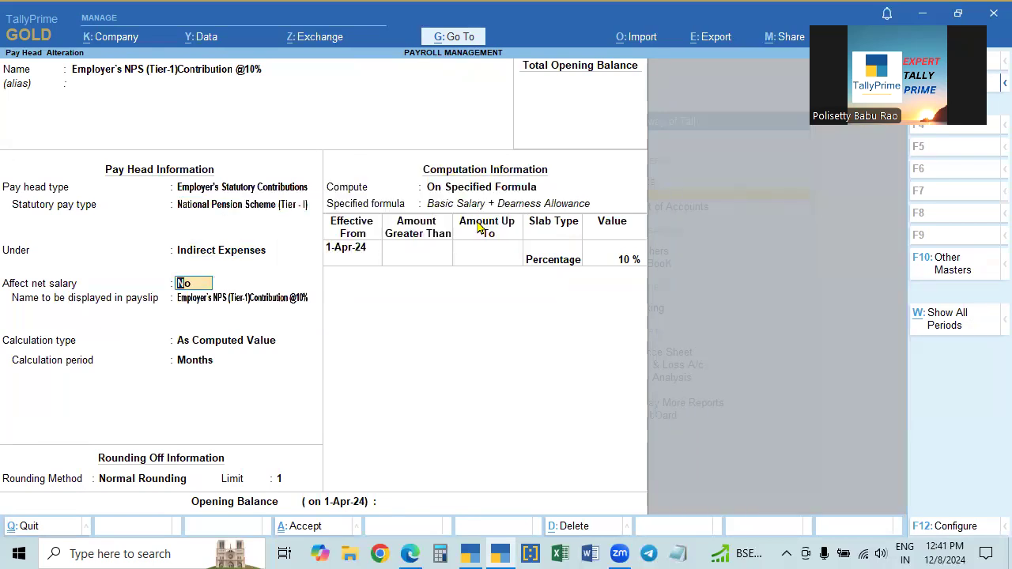
key(Return)
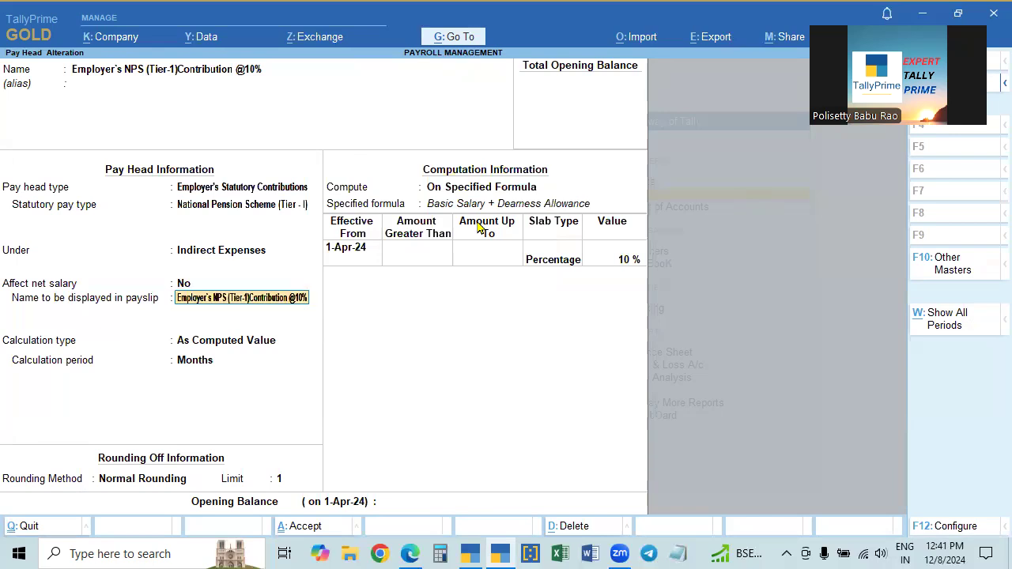
key(Return)
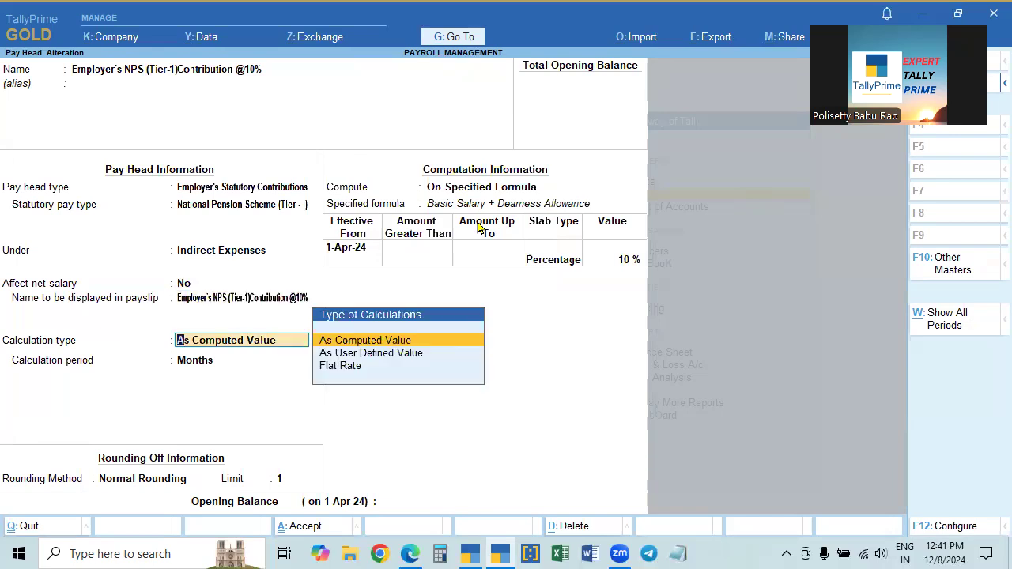
key(Return)
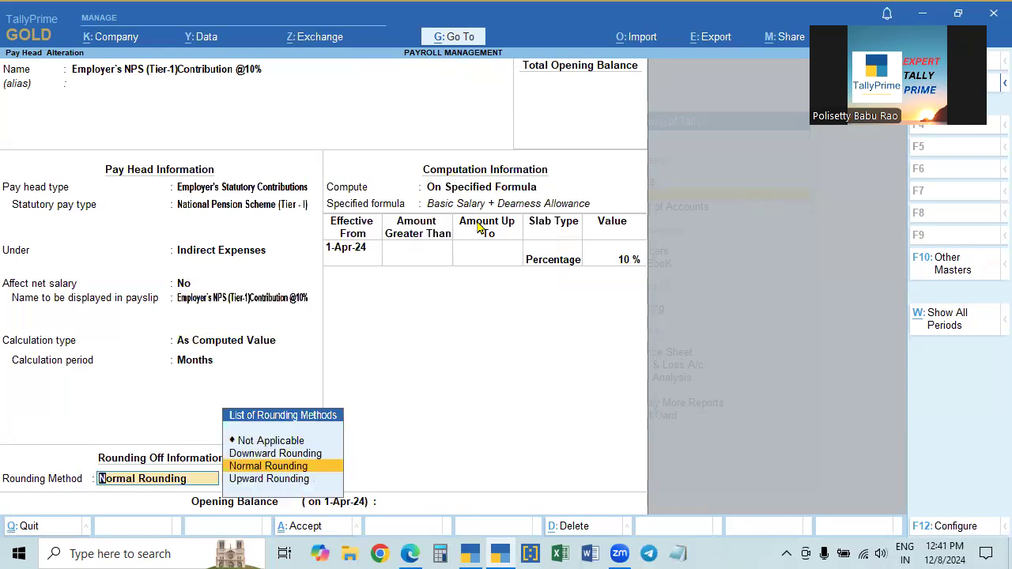
key(Return)
key(Return)
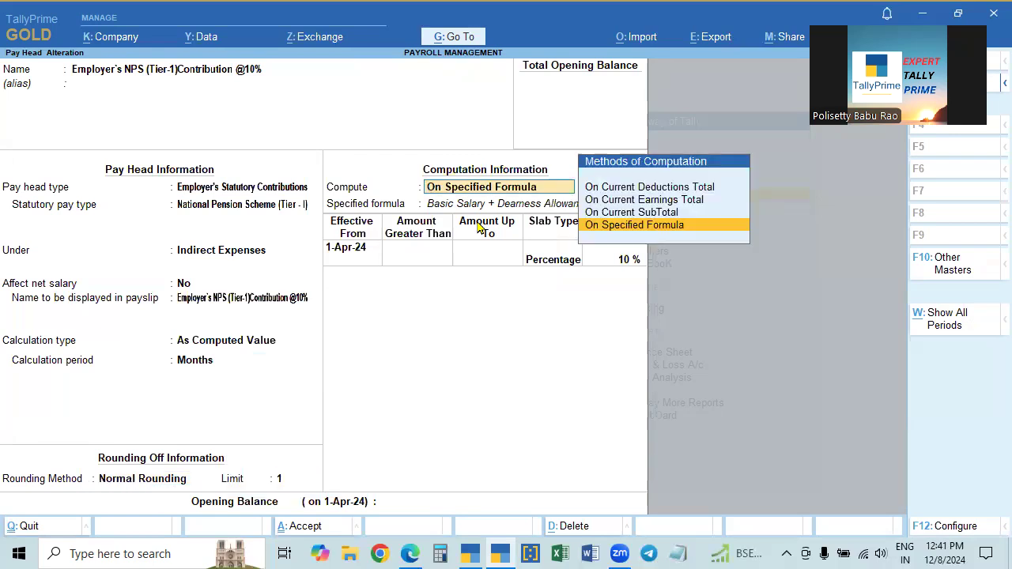
Step: Compute the NPS contribution On Specified Formula, adding Basic Salary and Dearness Allowance
key(Return)
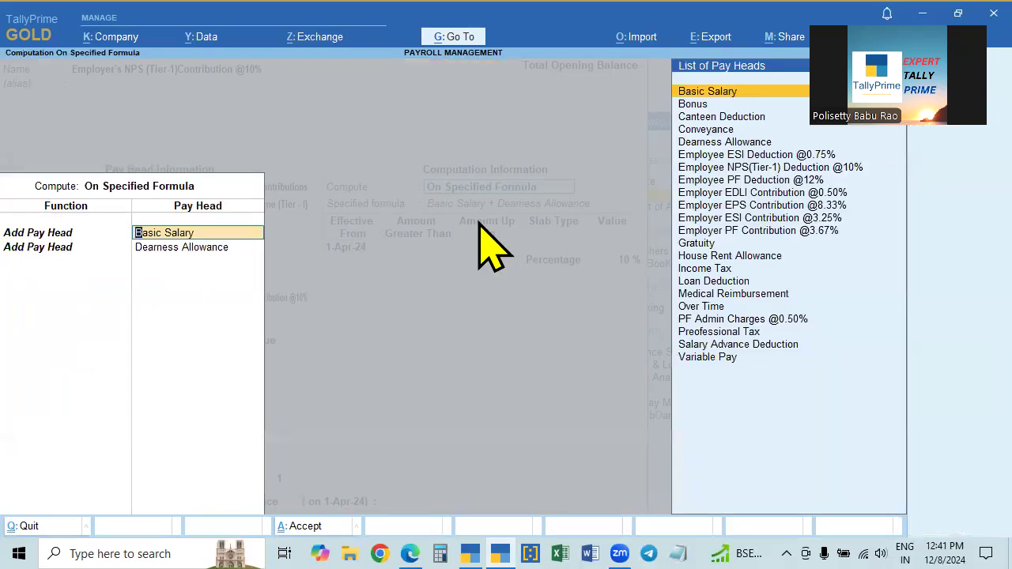
key(Return)
key(Return)
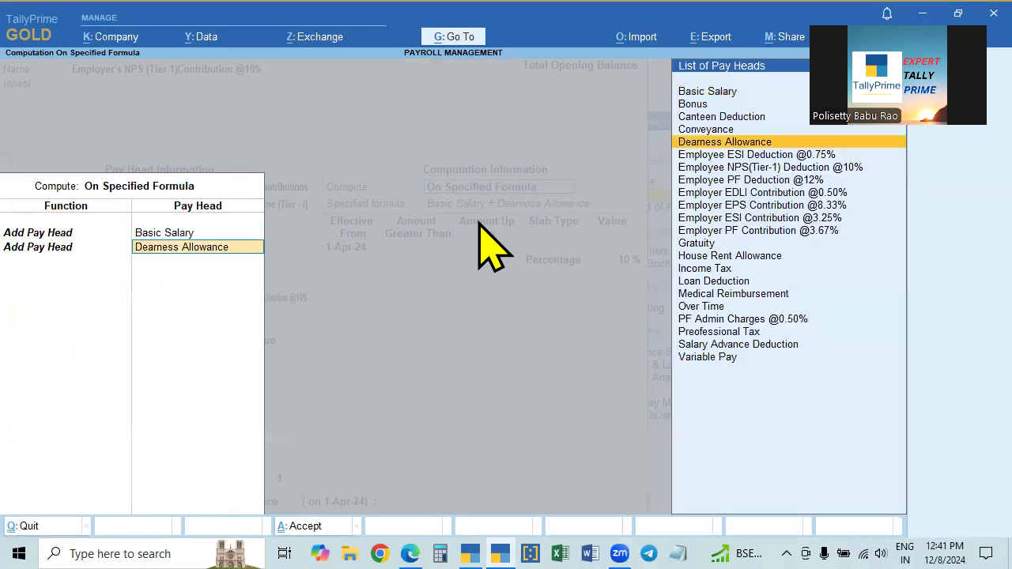
key(Return)
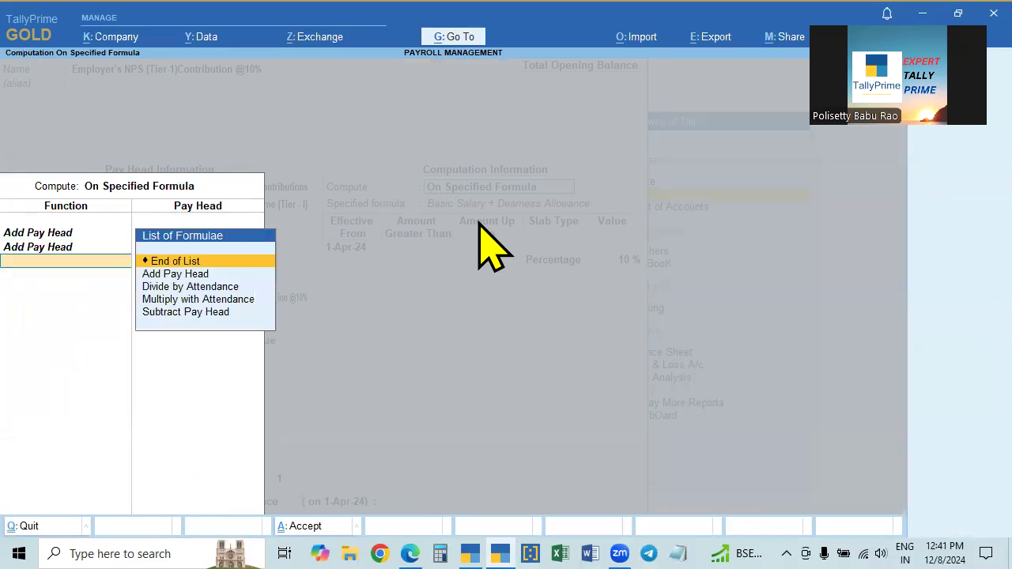
key(BackSpace)
key(BackSpace)
key(Return)
key(Return)
key(Return)
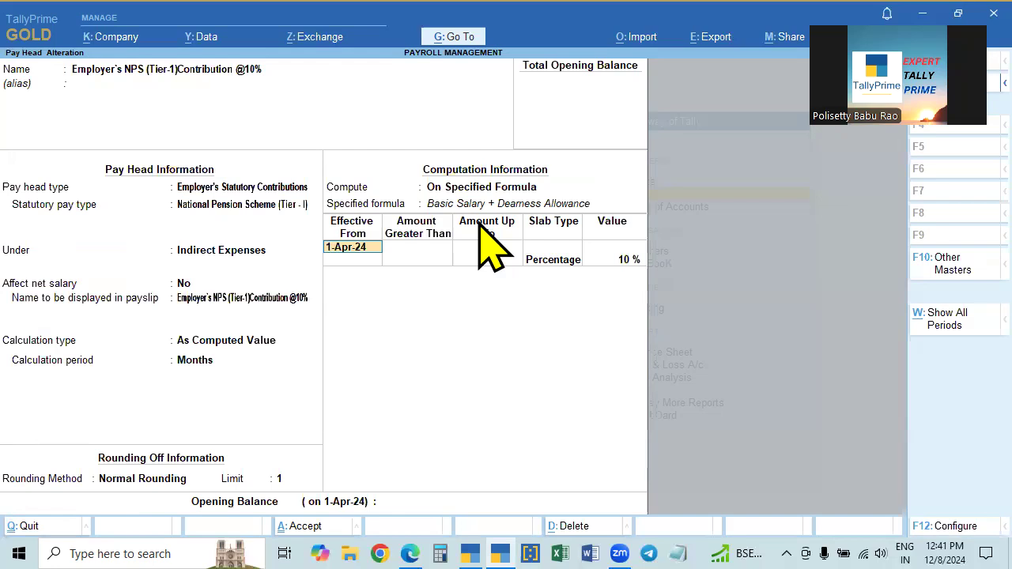
Step: Review the formula functions for the NPS contribution's computation, keeping Basic Salary plus Dearness Allowance
click(486, 188)
key(Return)
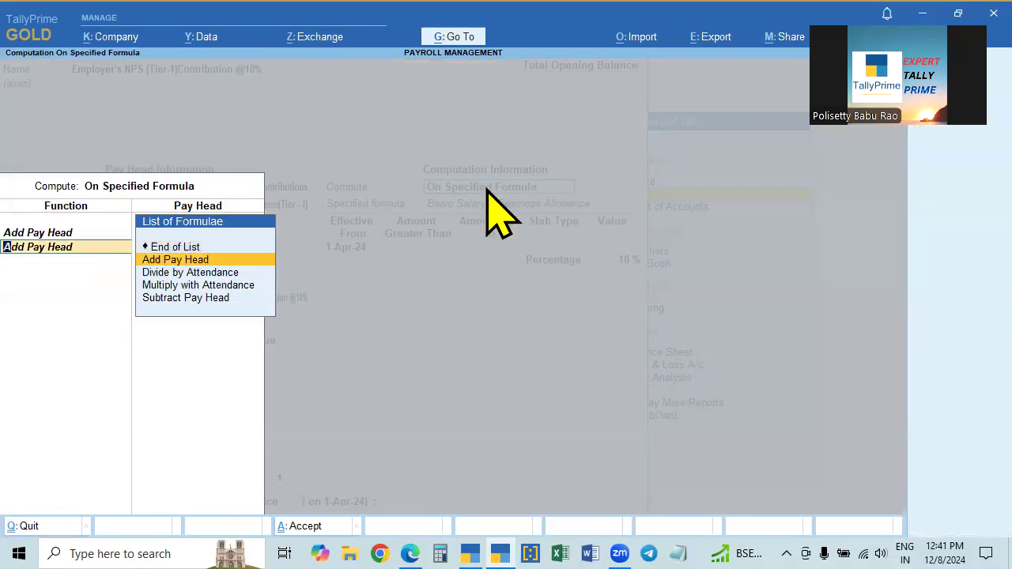
key(Down)
key(Down)
key(Down)
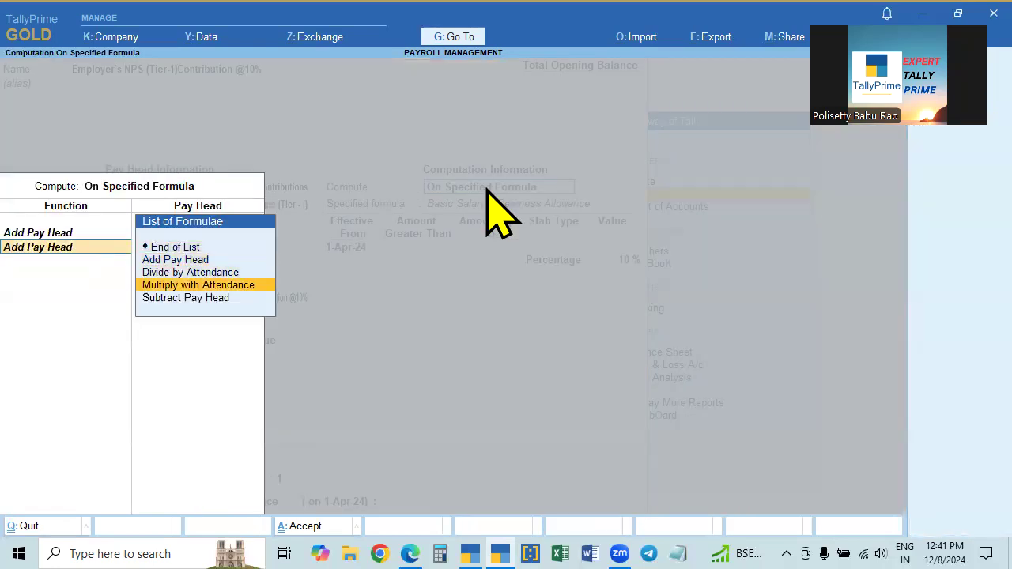
key(Up)
key(Return)
key(Return)
key(Return)
Step: Keep the slab effective from 1-Apr-24 as Percentage at 10%, and save the Employer's NPS (Tier-1) Contribution pay head
key(Return)
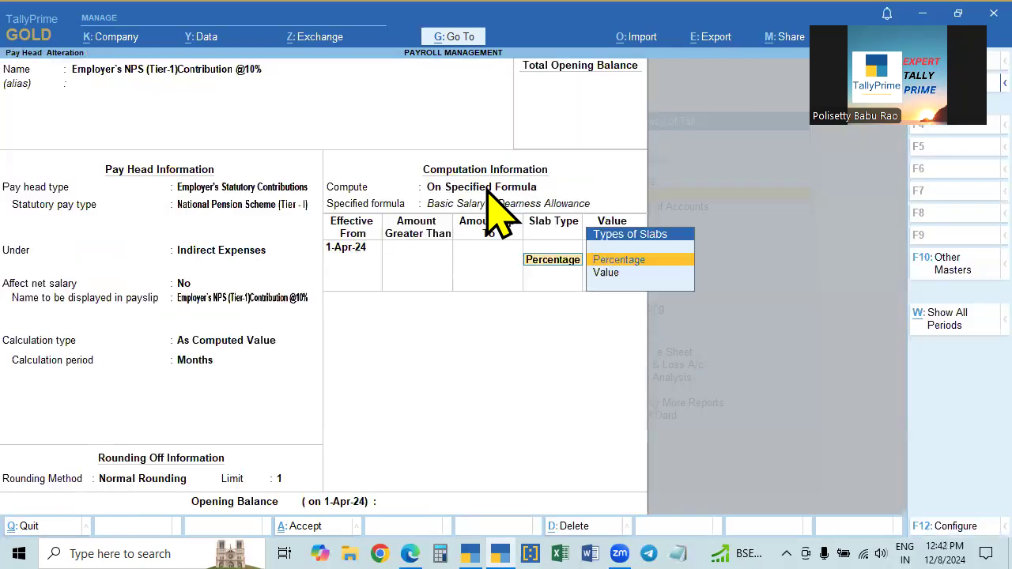
key(Return)
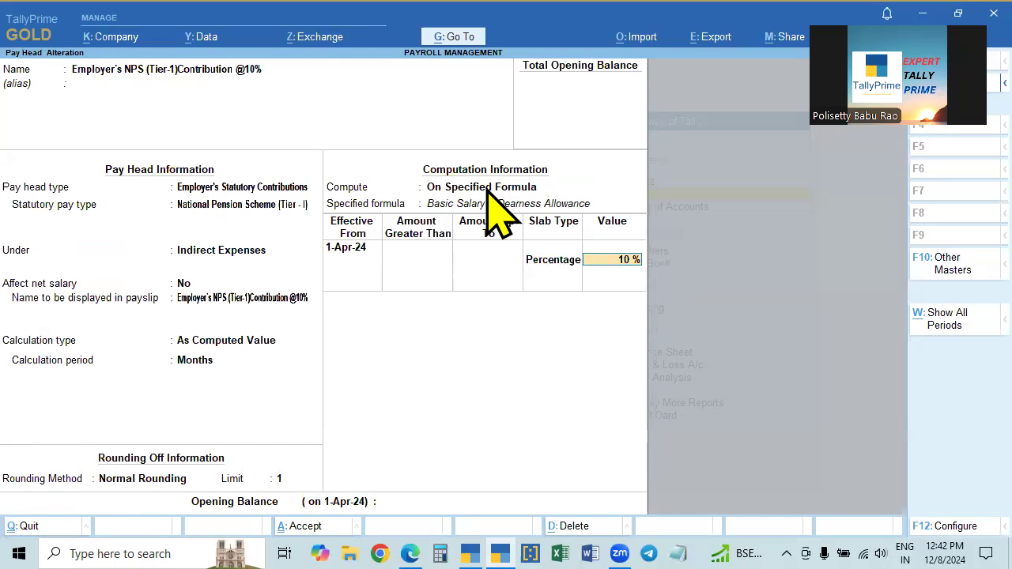
key(Return)
key(Return)
key(Return)
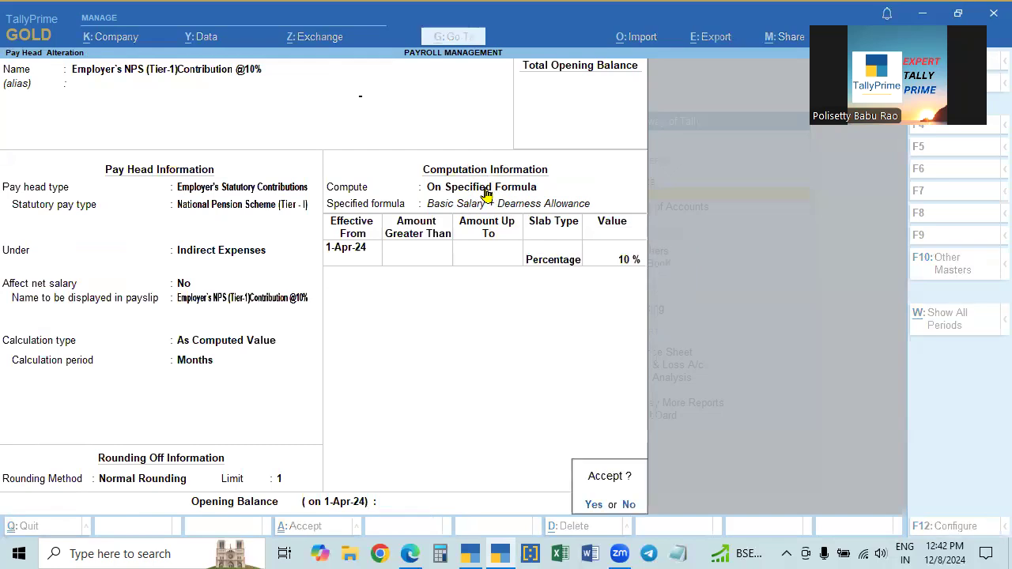
key(Return)
Step: Look through the list of pay heads, covering the employer contributions, Gratuity, House Rent Allowance, Income Tax and the entries after it
key(Down)
key(Down)
key(Up)
key(Up)
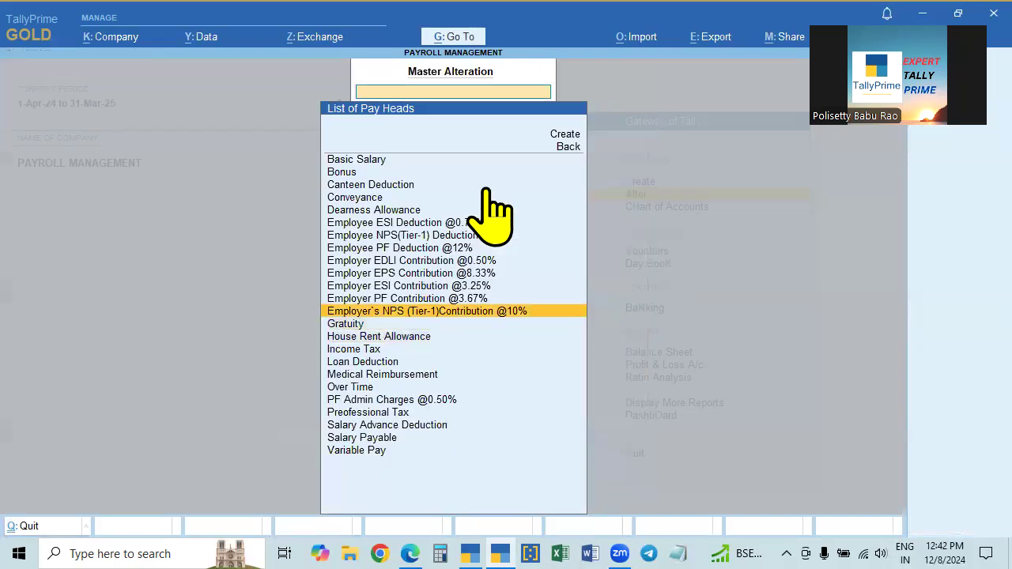
key(Up)
key(Up)
key(Up)
key(Up)
key(Down)
key(Down)
key(Down)
key(Down)
key(Down)
key(Down)
key(Down)
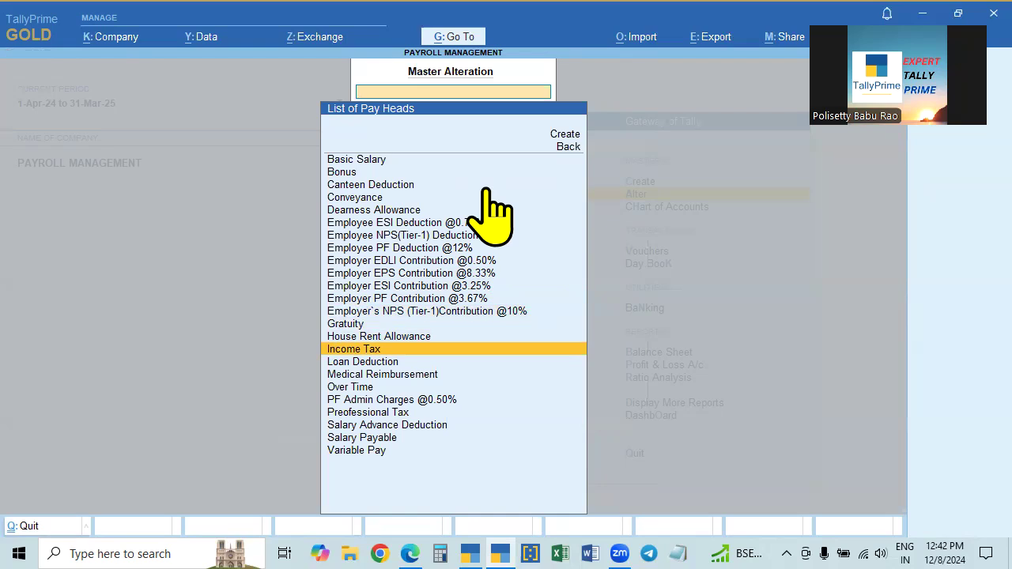
key(Down)
key(Down)
key(Up)
key(Up)
key(Up)
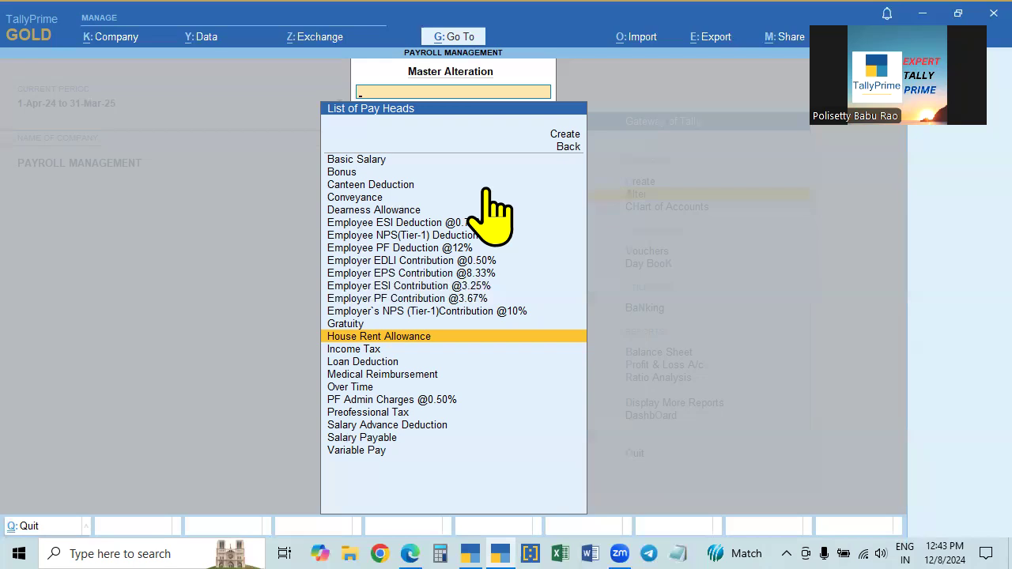
Step: Leave the pay heads list, view the groups and employees available under Define Salary, and return to the list of masters
key(Escape)
key(Down)
key(Return)
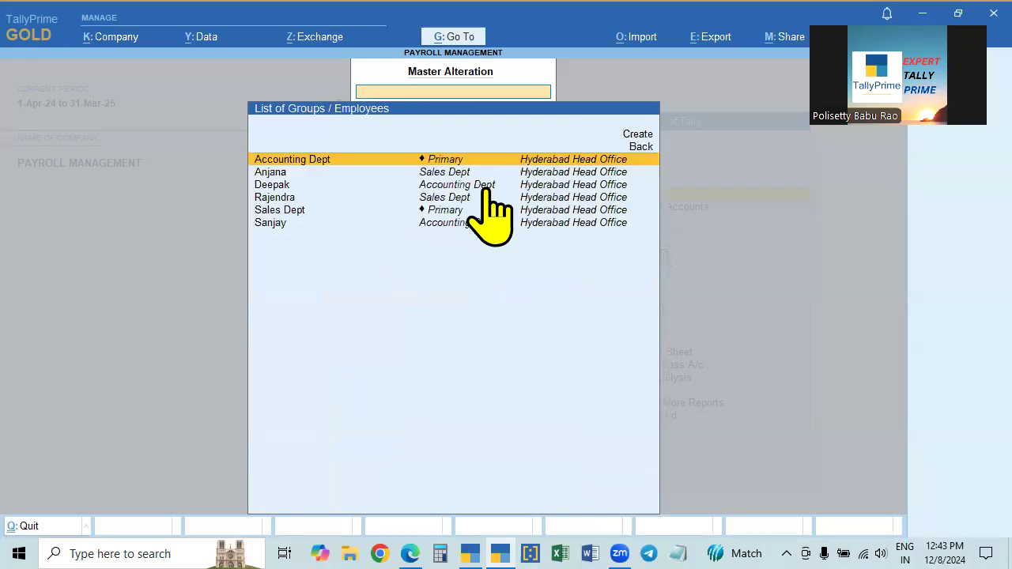
key(Escape)
key(Return)
key(Escape)
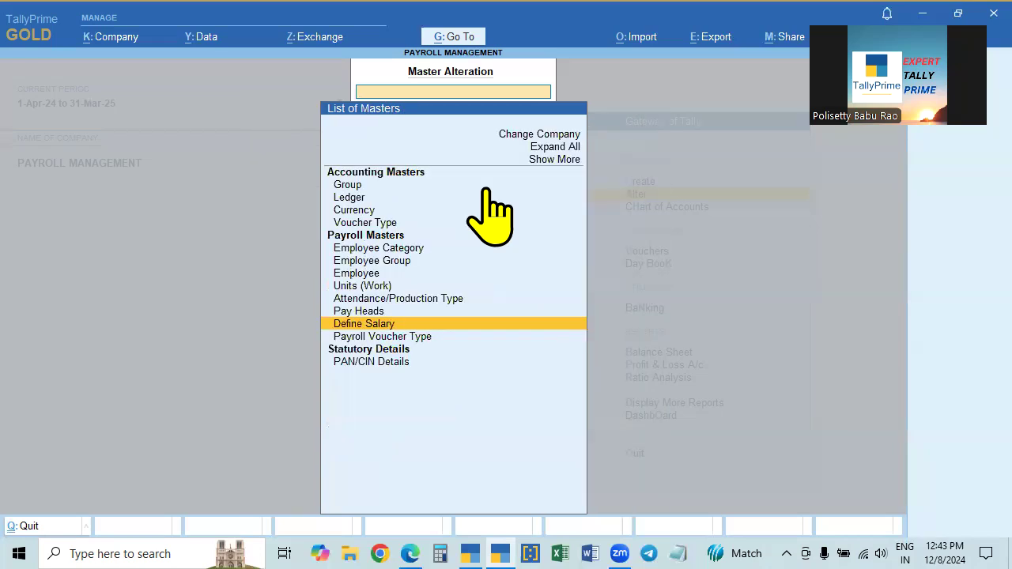